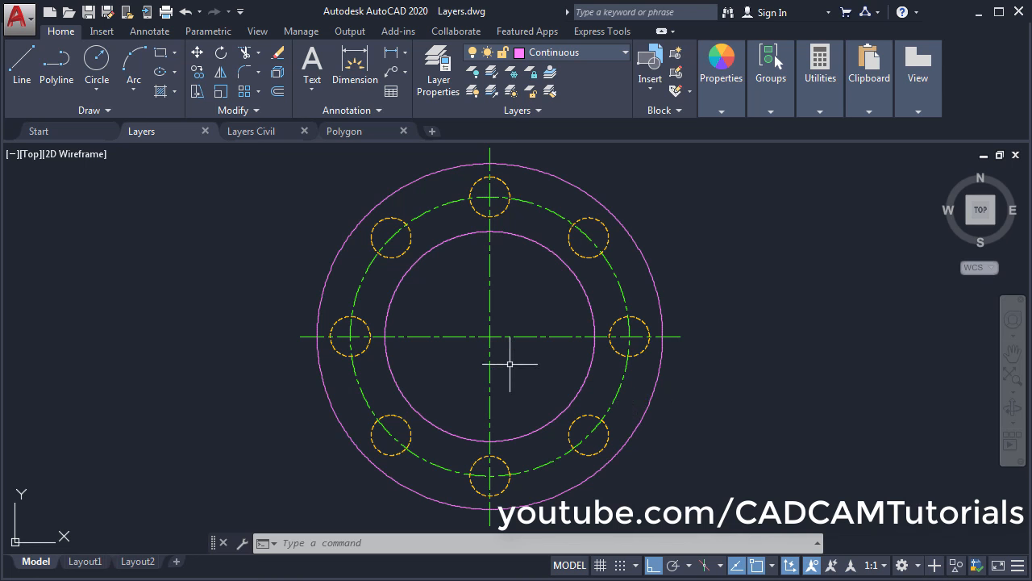
Review the list of layers in the flange drawing.
click(625, 53)
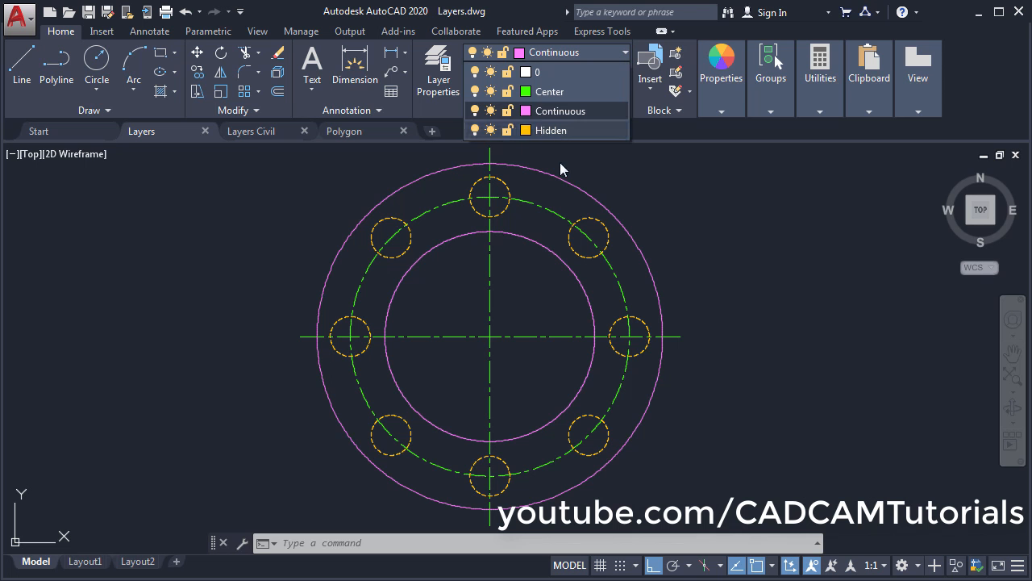
click(692, 220)
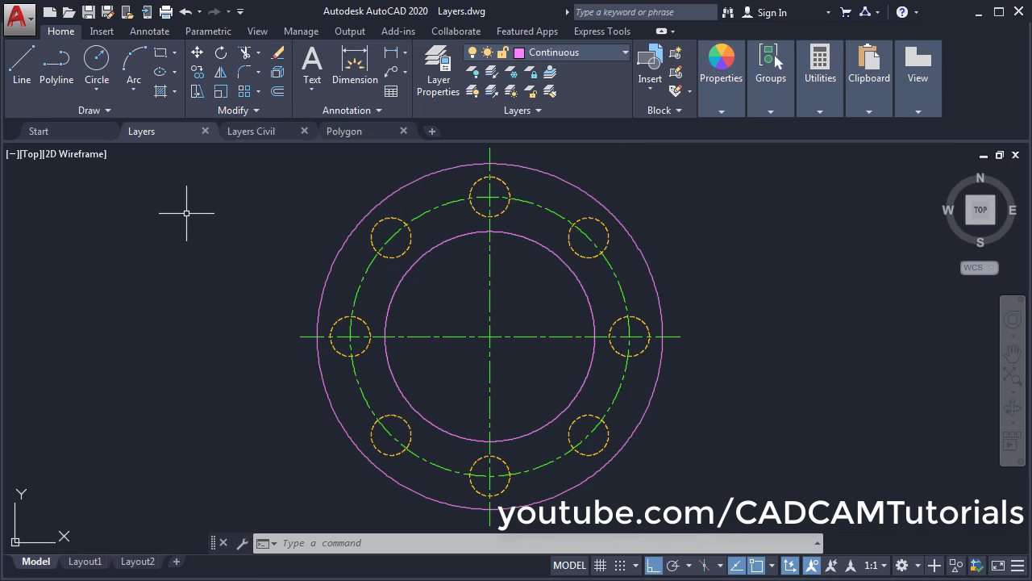
Start a new drawing from one of the available templates.
click(40, 131)
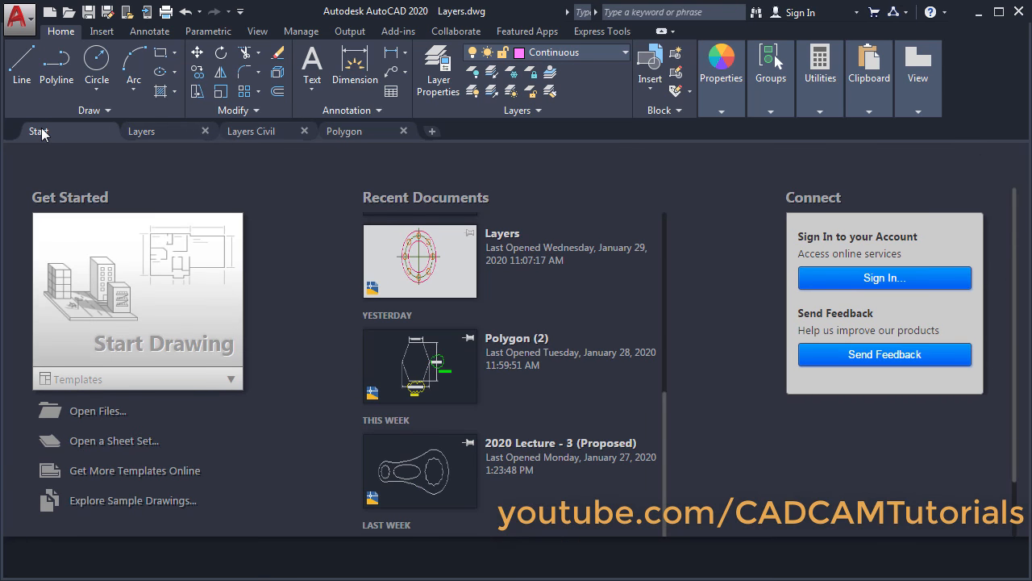
click(229, 380)
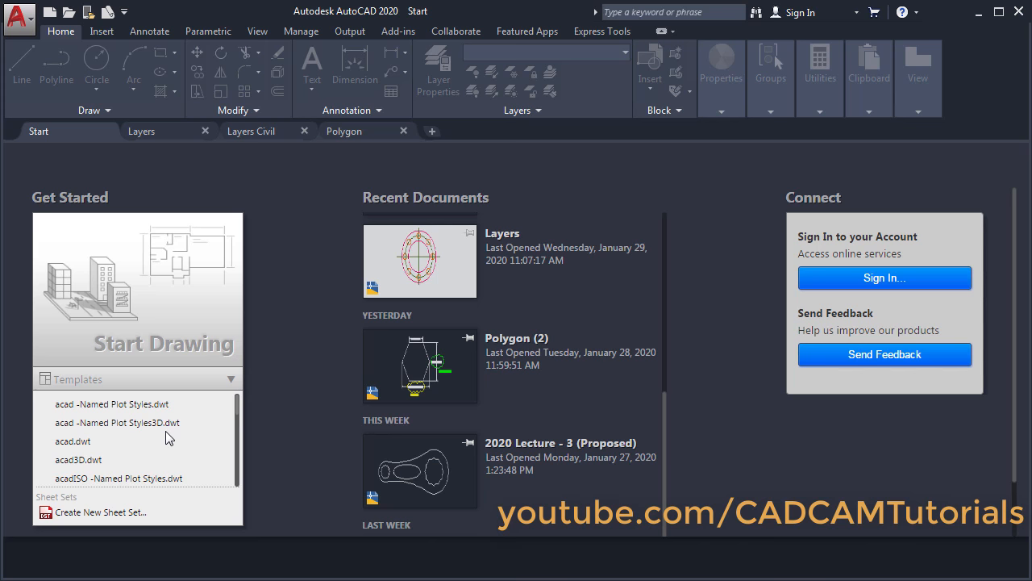
scroll(171, 439, down, 2)
click(110, 440)
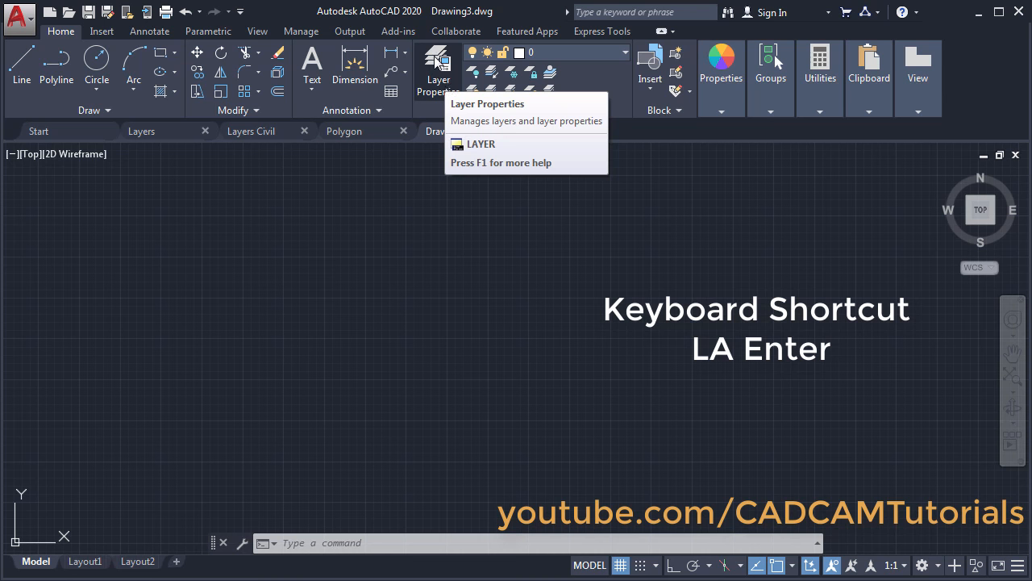
Create a new layer named "Contiuous" in the layer manager and open its color selection.
click(437, 72)
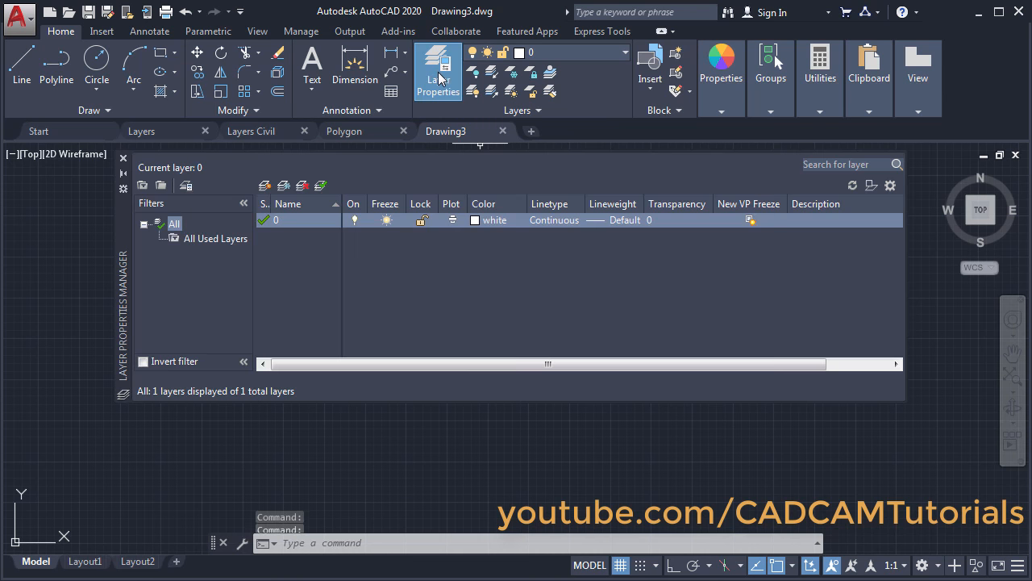
click(266, 188)
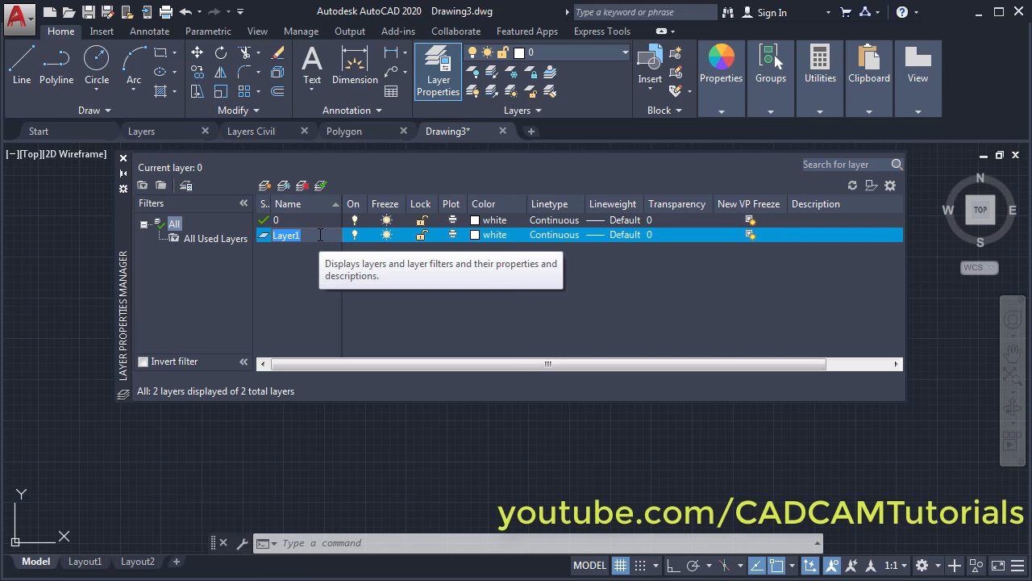
text(Contiuous)
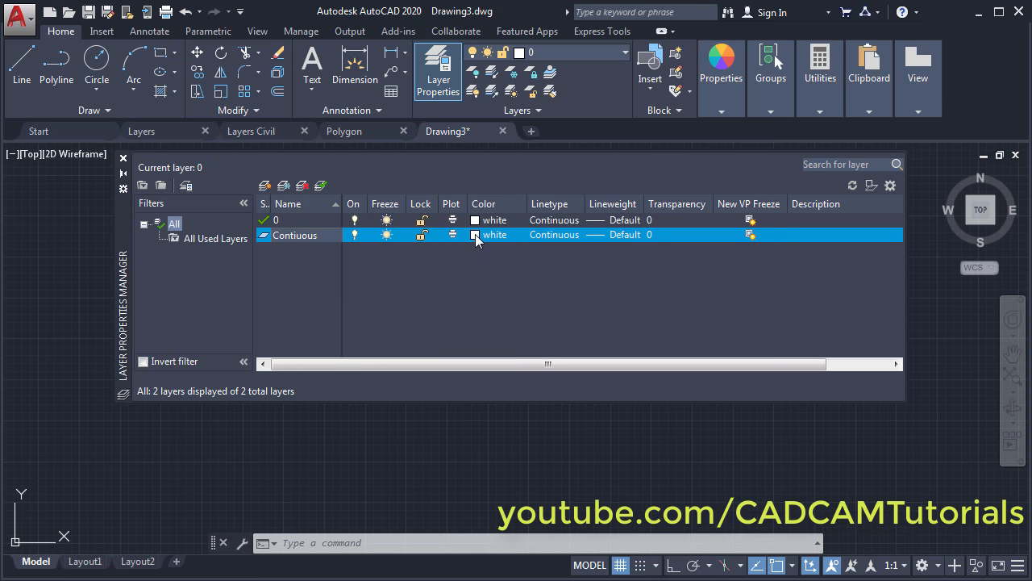
click(475, 235)
click(475, 235)
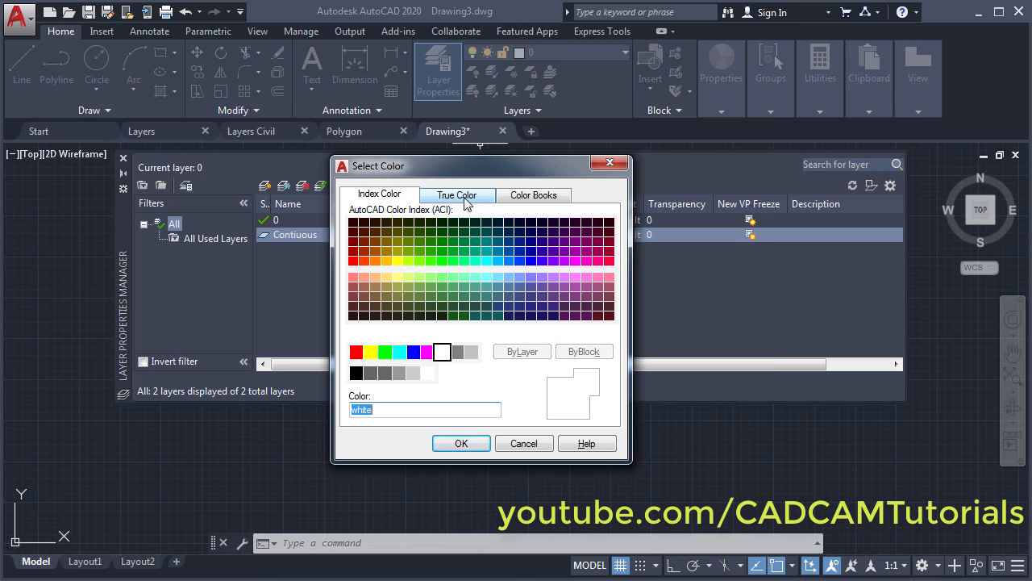
Try several true colors for the Contiuous layer, ending on the light blue RGB 170,172,233.
click(466, 198)
click(400, 283)
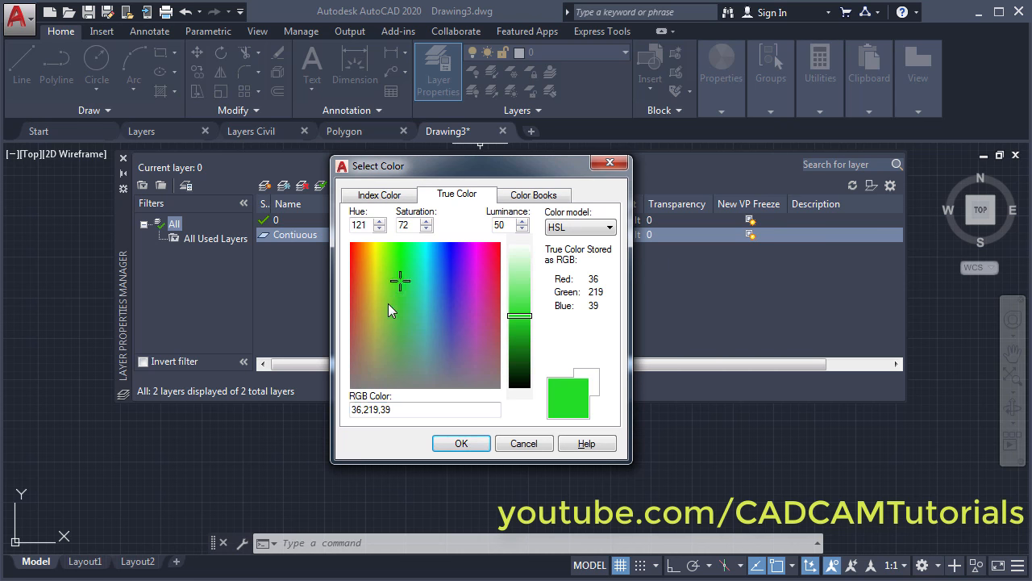
click(388, 305)
click(397, 261)
click(451, 280)
click(481, 274)
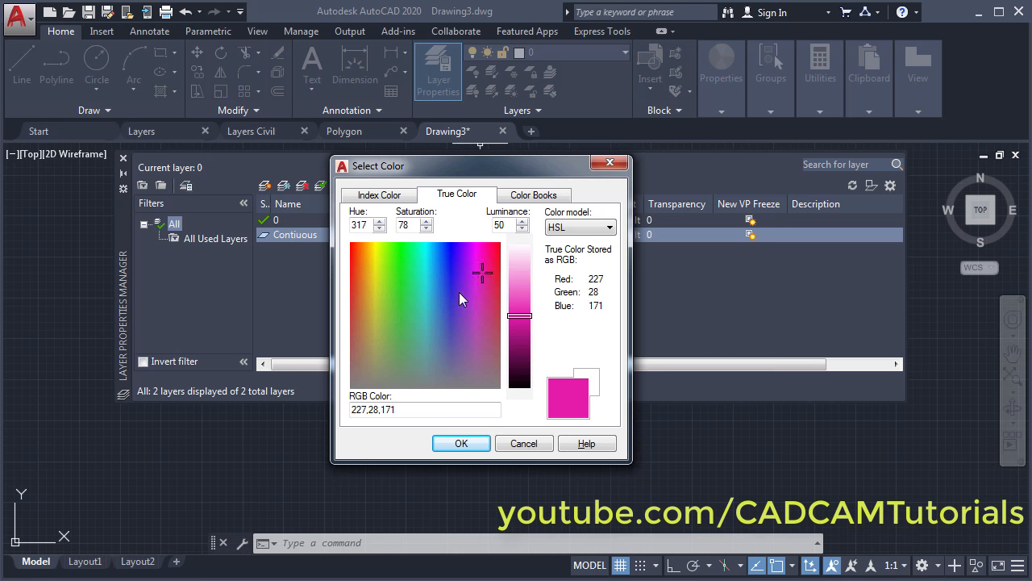
click(450, 300)
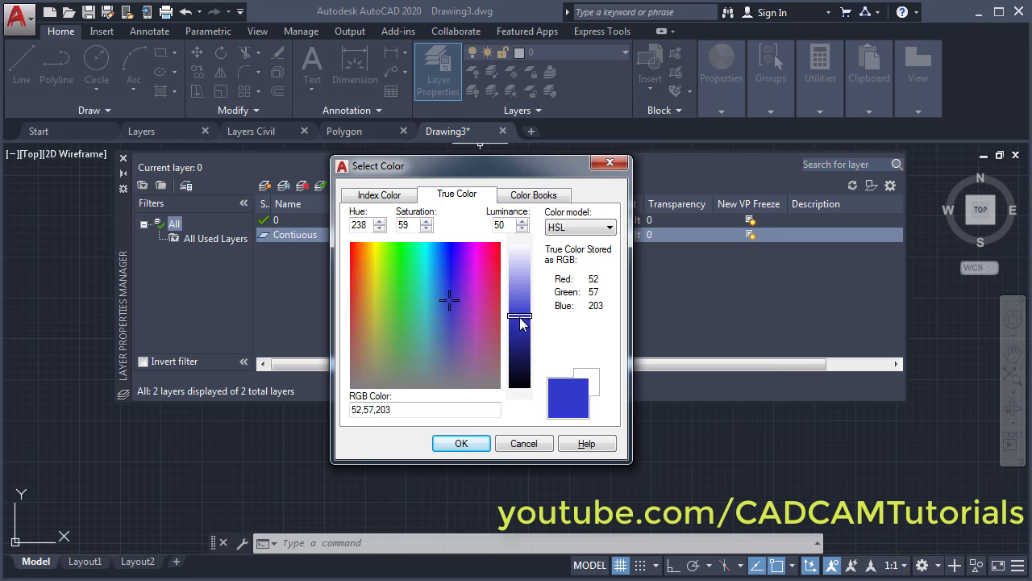
drag(521, 318, 527, 278)
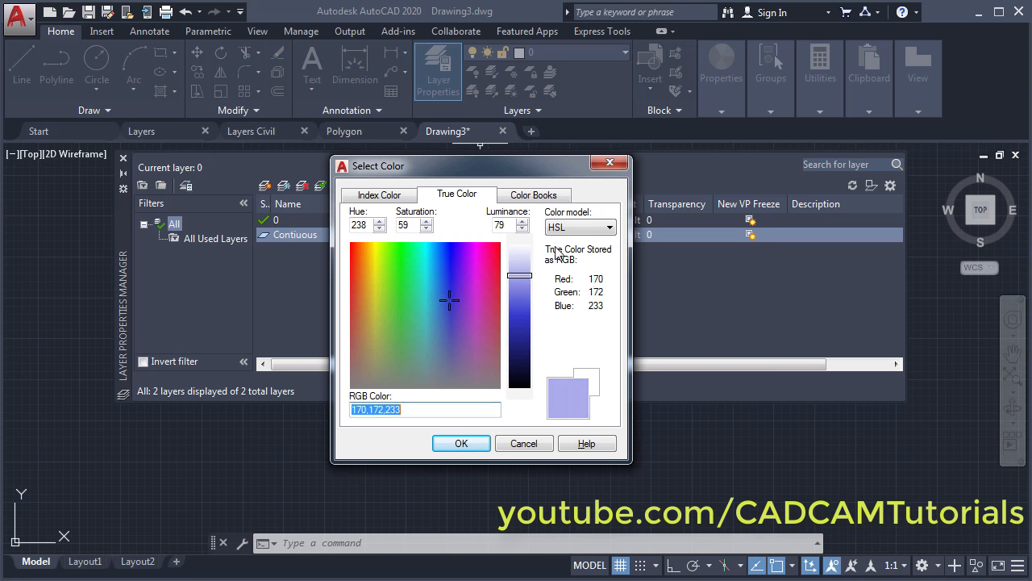
Browse the swatches in the DIC COLOR GUIDE(R) color book.
click(536, 198)
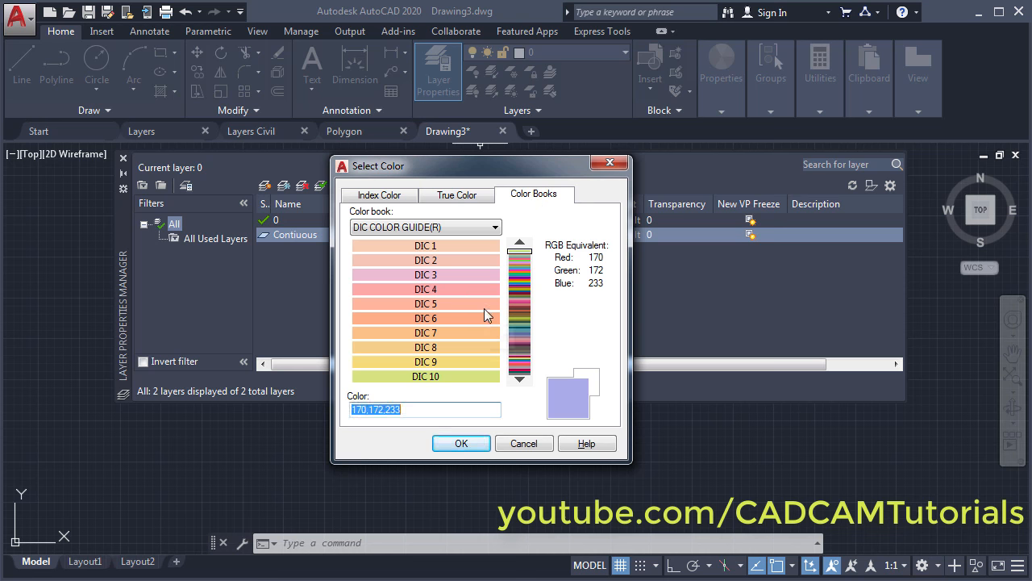
click(526, 303)
mouse_move(526, 307)
mouse_down()
mouse_move(520, 358)
mouse_move(522, 274)
mouse_up()
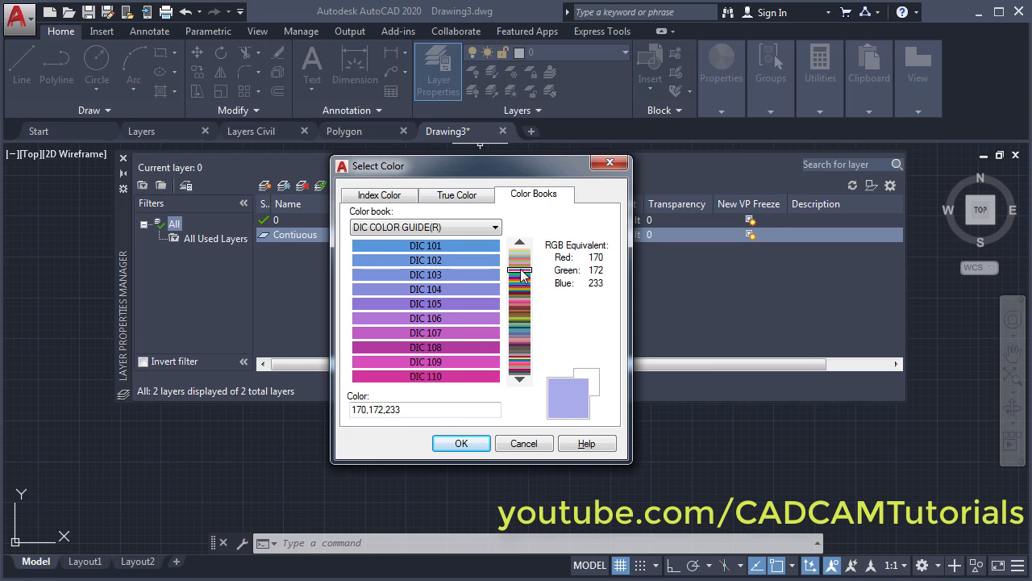
Set the Contiuous layer's color to index color 80 and its lineweight to 0.35 mm.
click(371, 200)
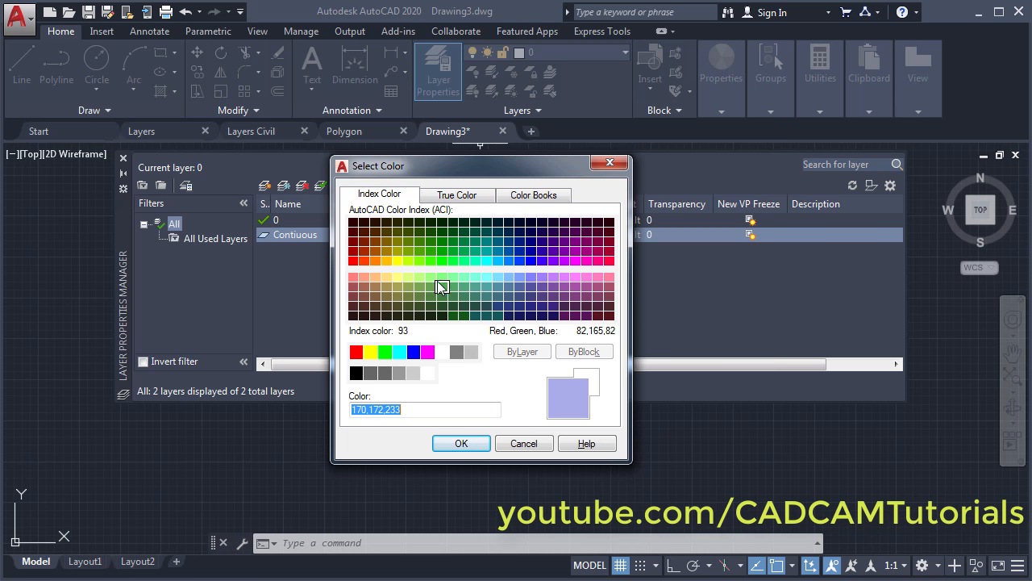
click(431, 261)
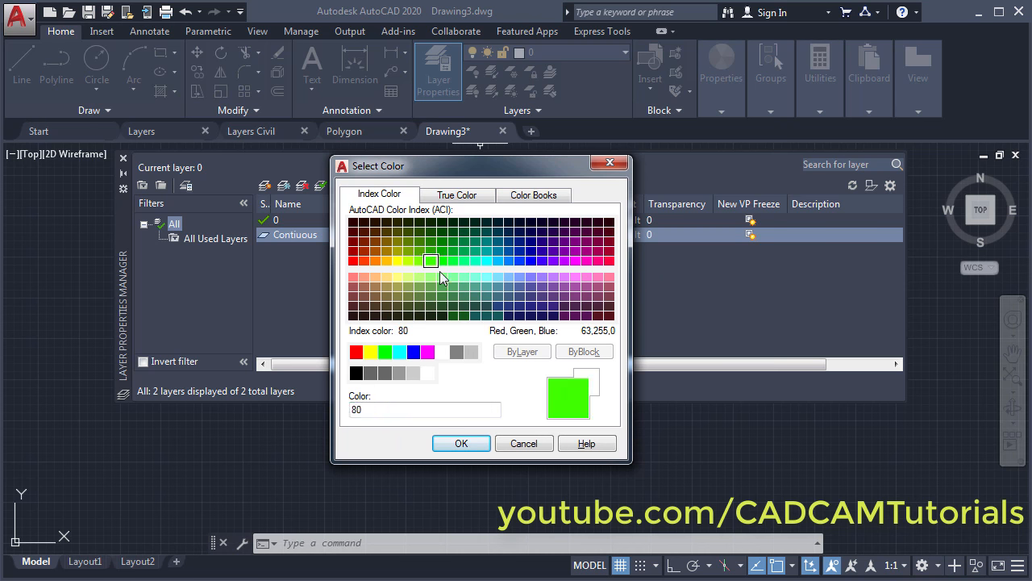
click(461, 444)
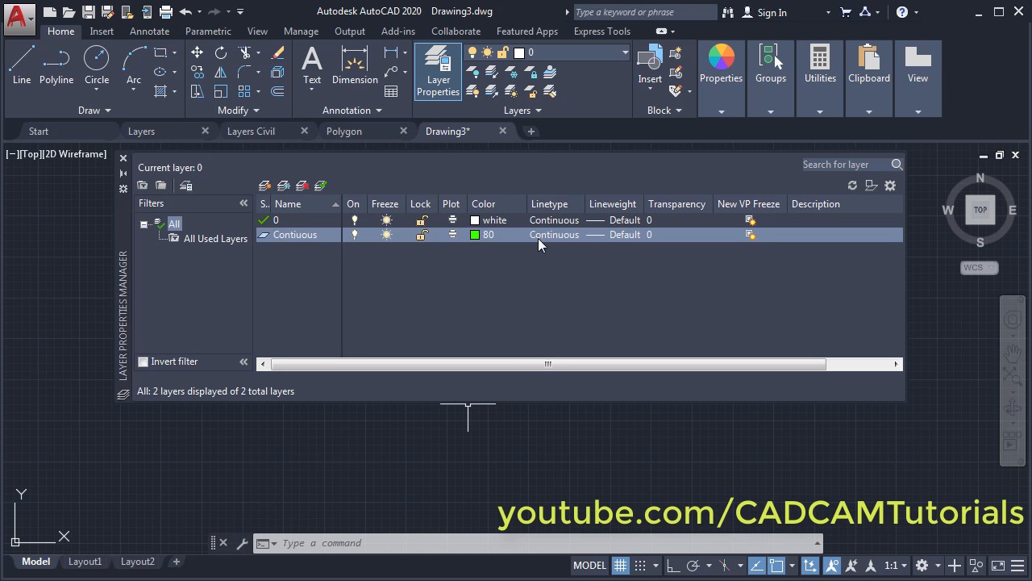
click(614, 235)
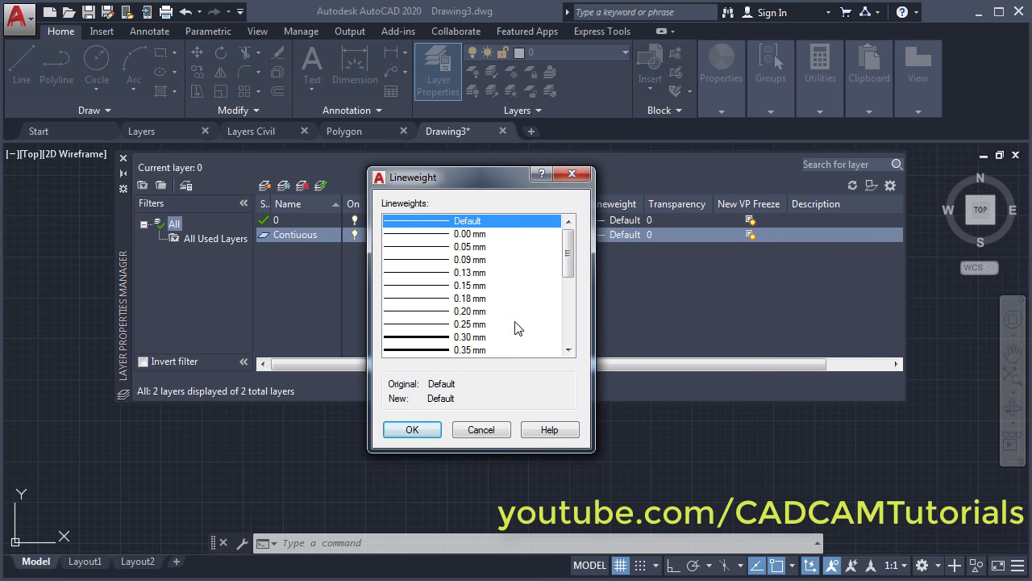
click(435, 349)
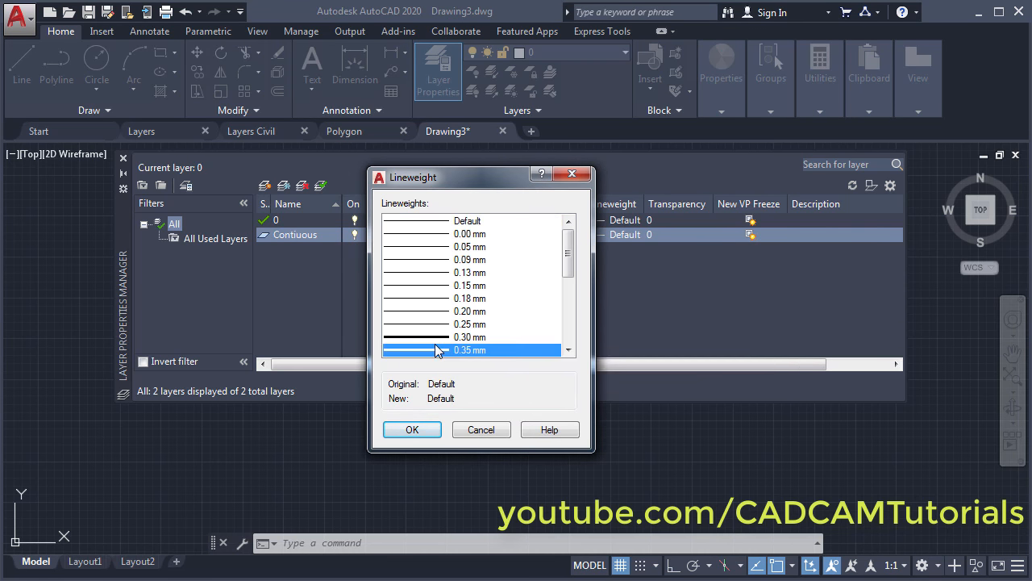
click(413, 431)
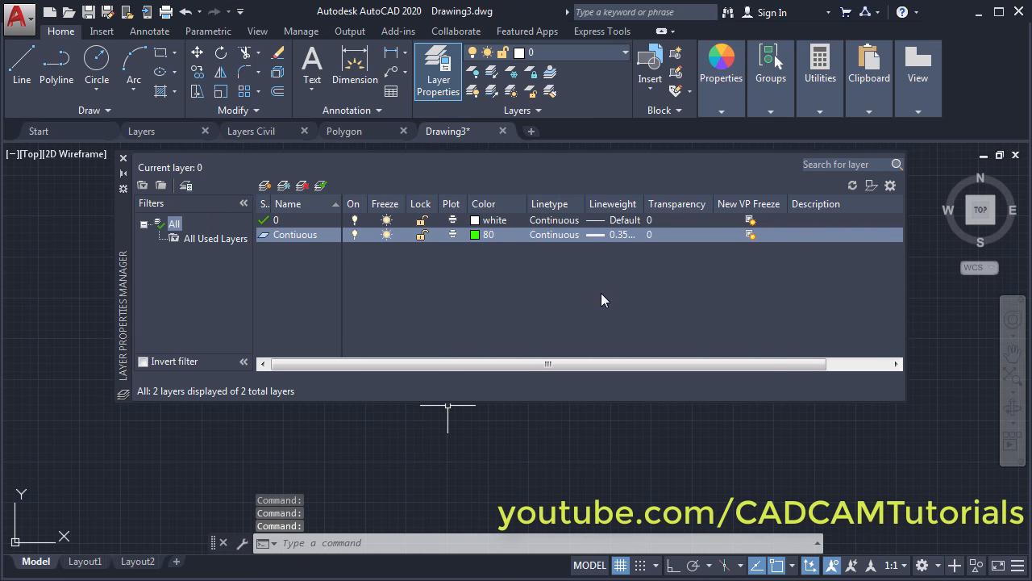
Create a second layer named "Hidden" and set its color to index color 51.
click(266, 189)
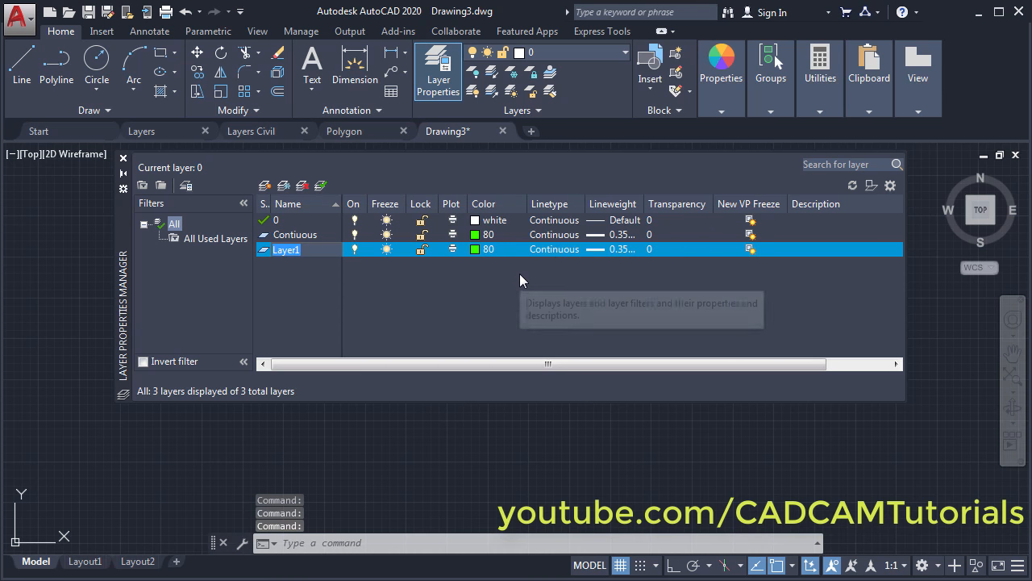
text(Hidd)
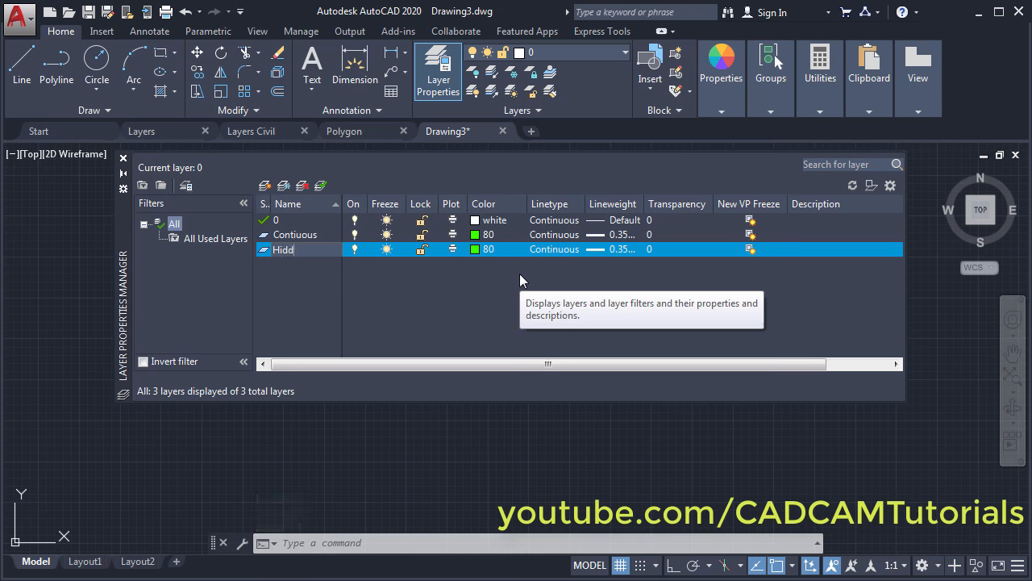
text(en)
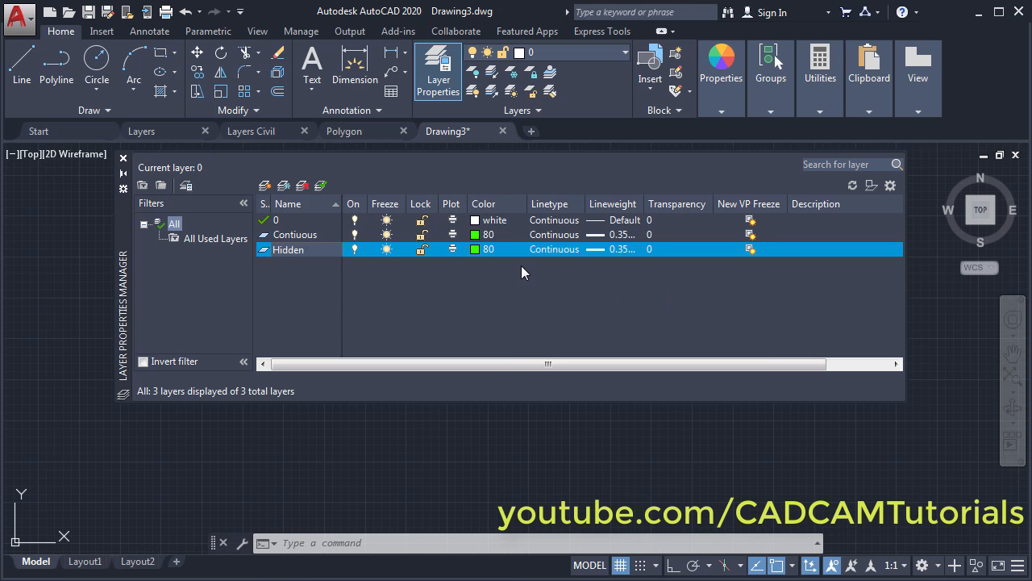
click(474, 249)
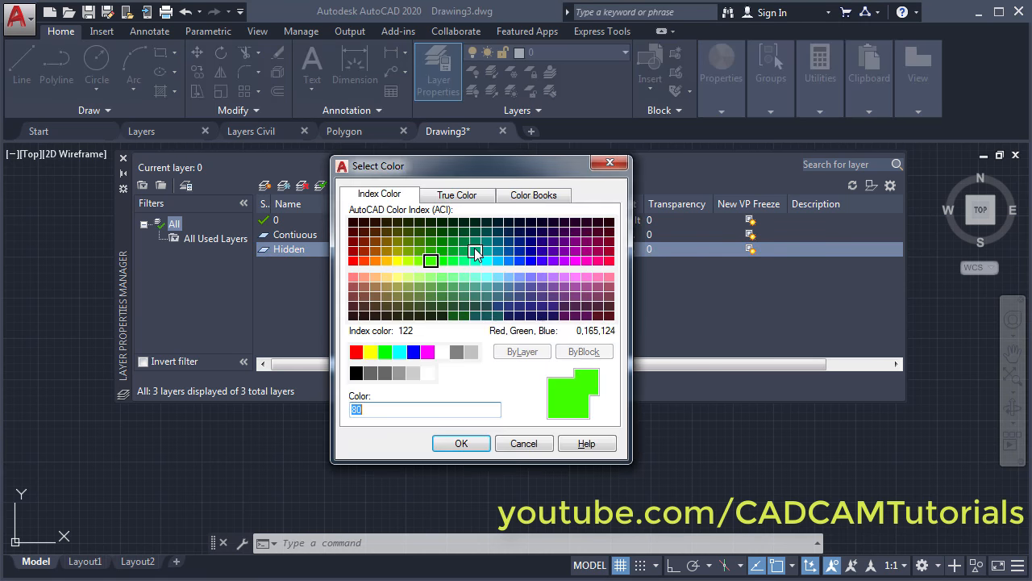
click(398, 277)
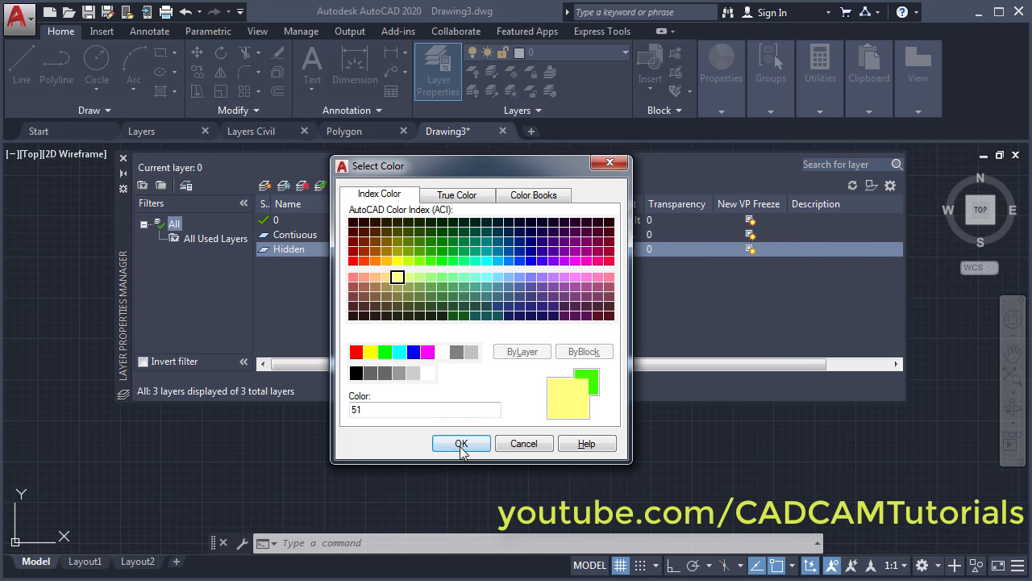
click(460, 443)
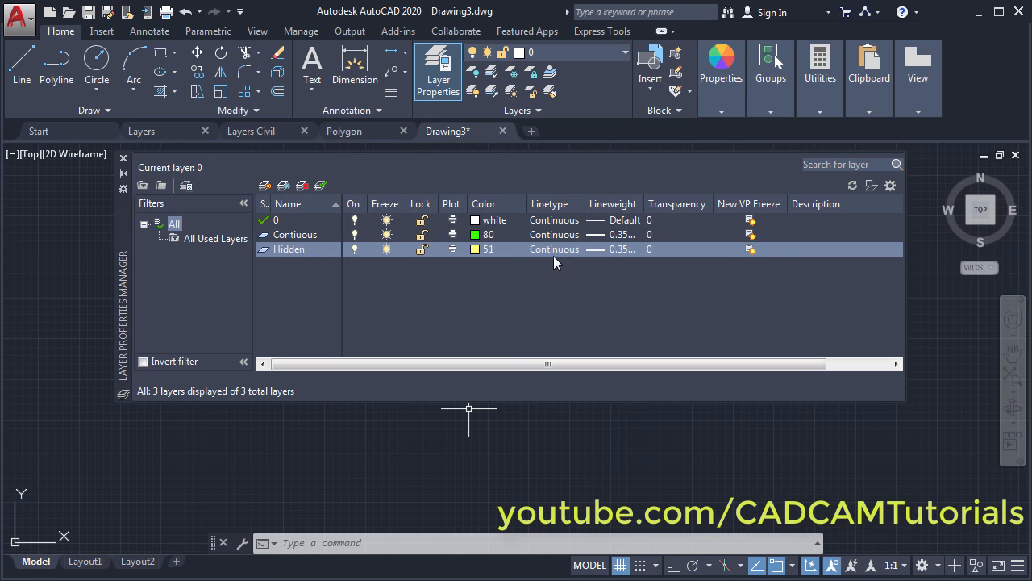
Load the HIDDEN linetype from acadiso.lin and assign it to the Hidden layer.
click(555, 248)
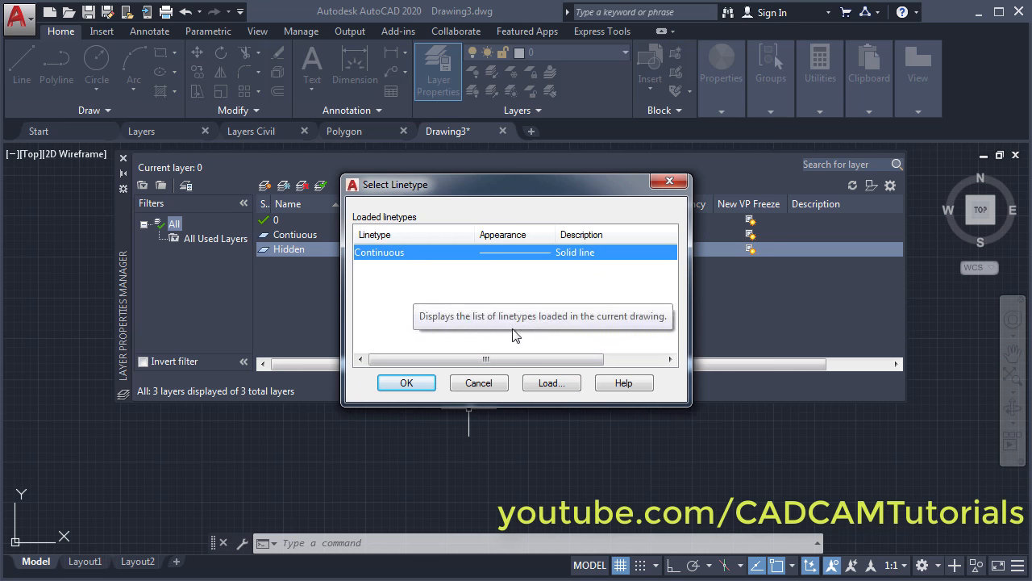
click(551, 385)
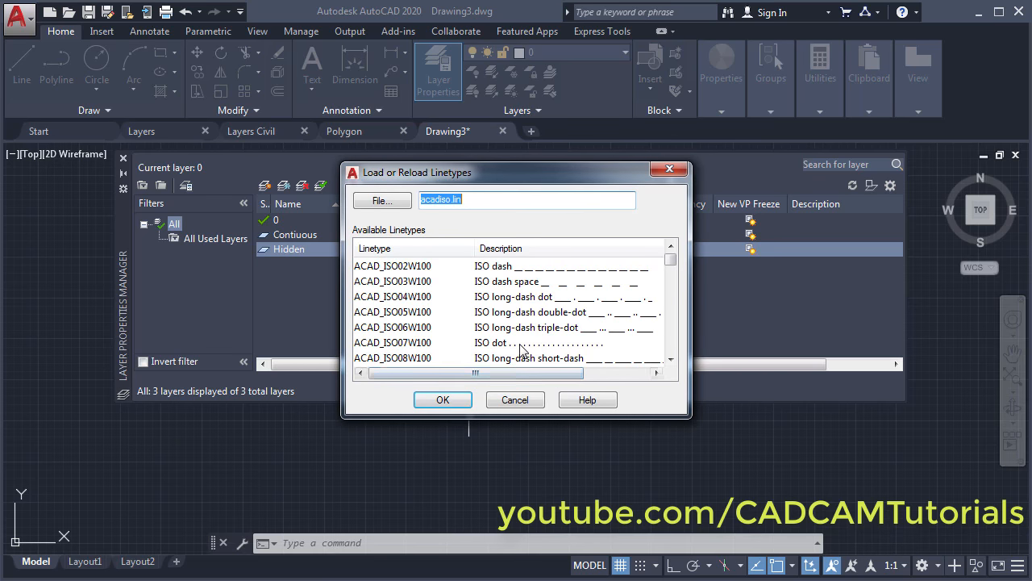
drag(670, 263, 670, 320)
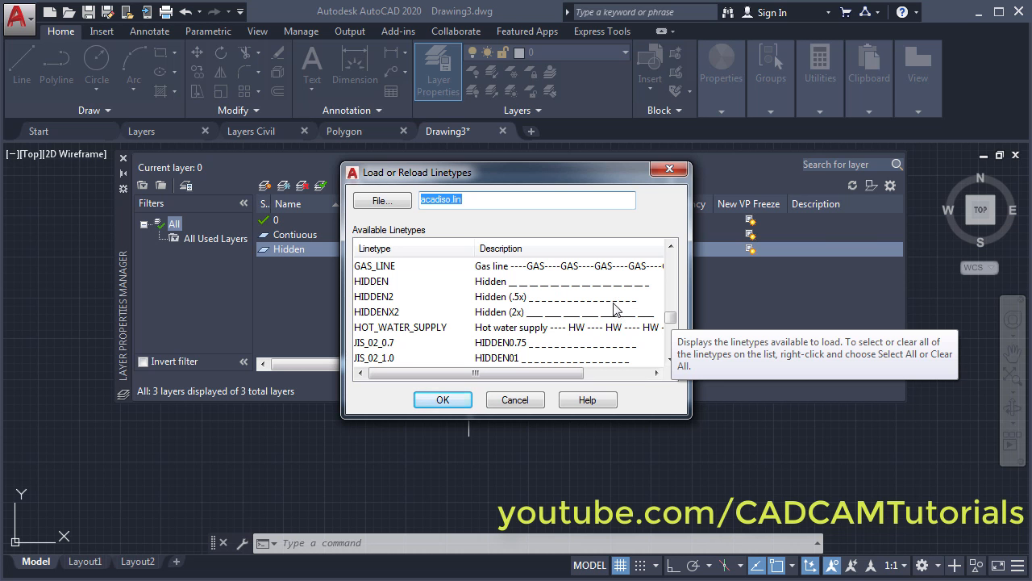
click(509, 284)
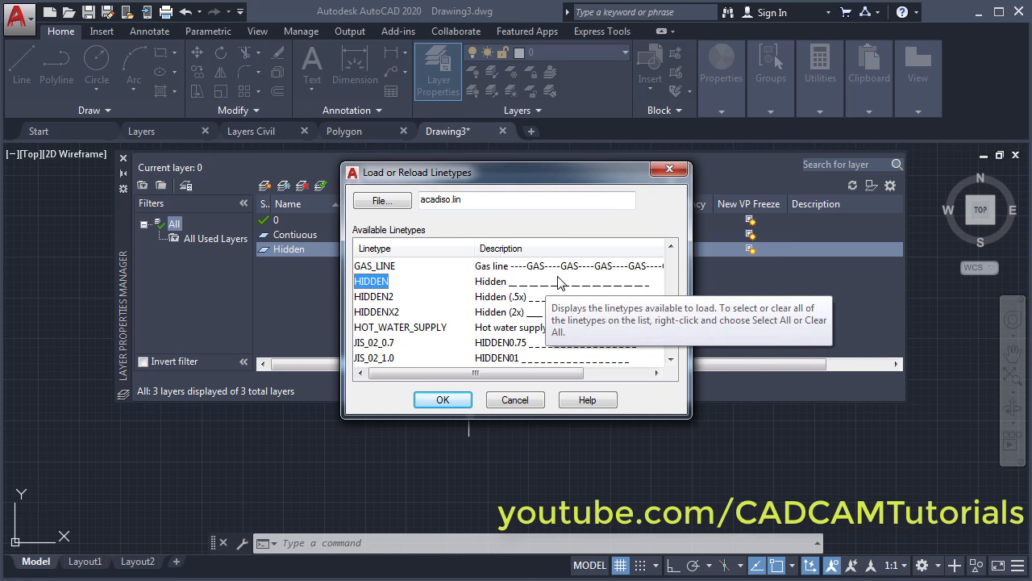
click(443, 400)
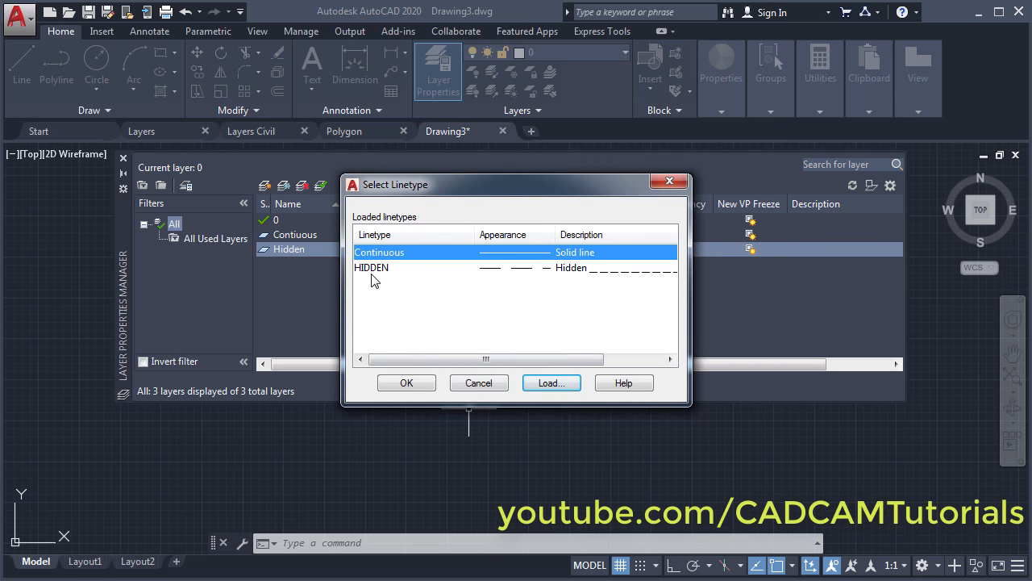
click(376, 274)
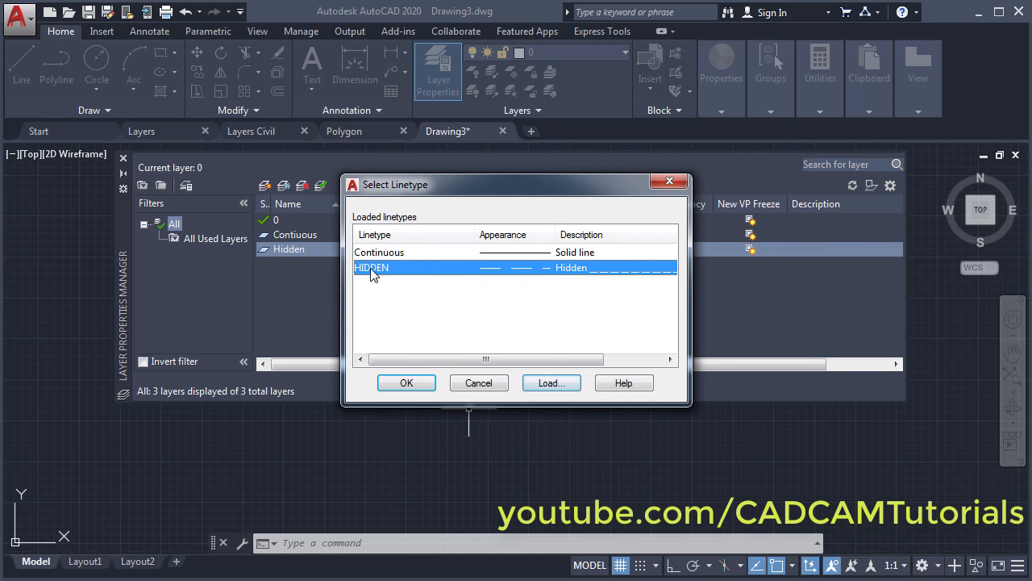
click(408, 383)
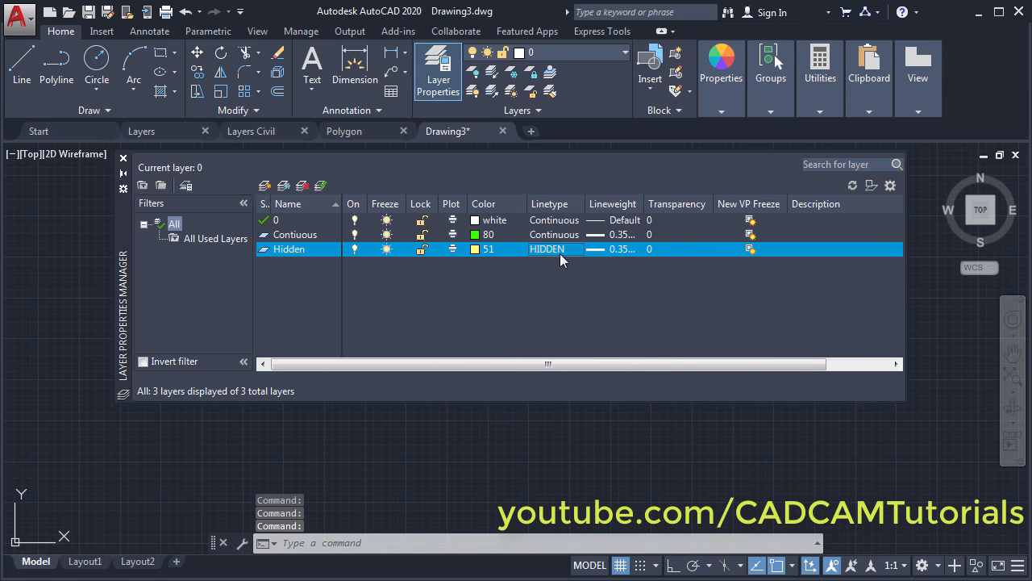
Set the Hidden layer's lineweight to Default.
click(614, 250)
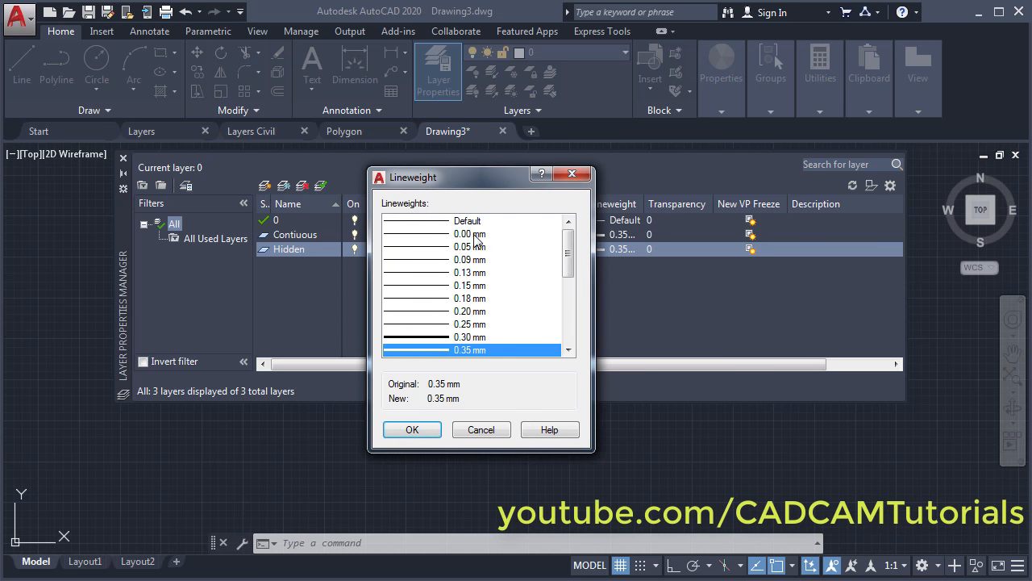
click(470, 221)
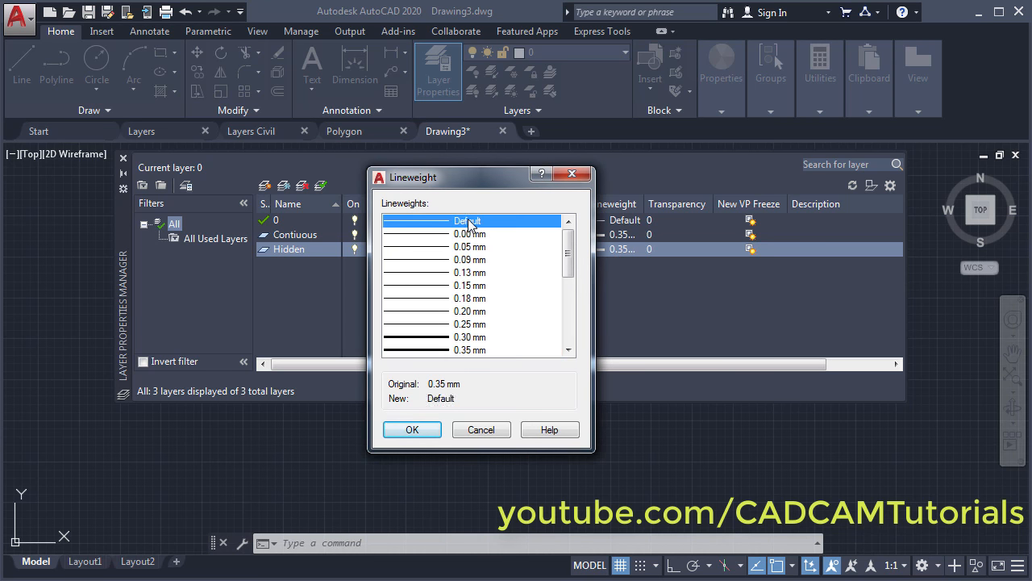
click(412, 430)
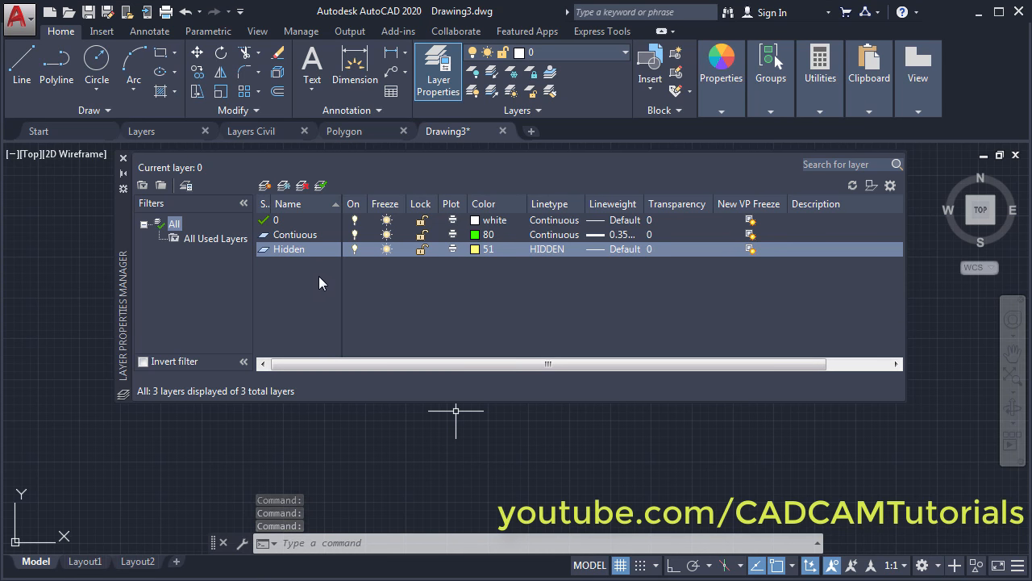
Create a third layer named "Center" and set its color to index color 30.
click(267, 188)
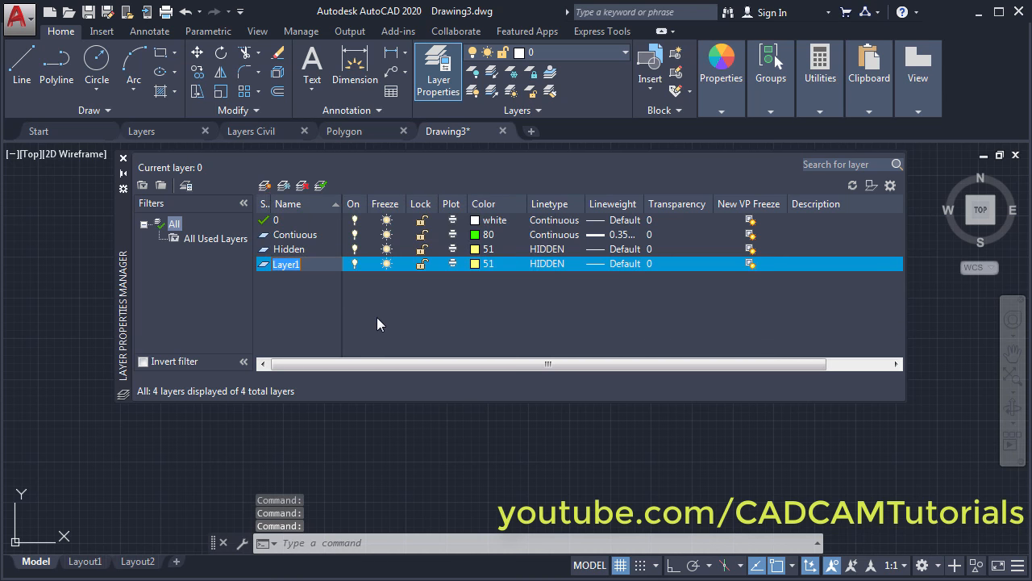
text(Center)
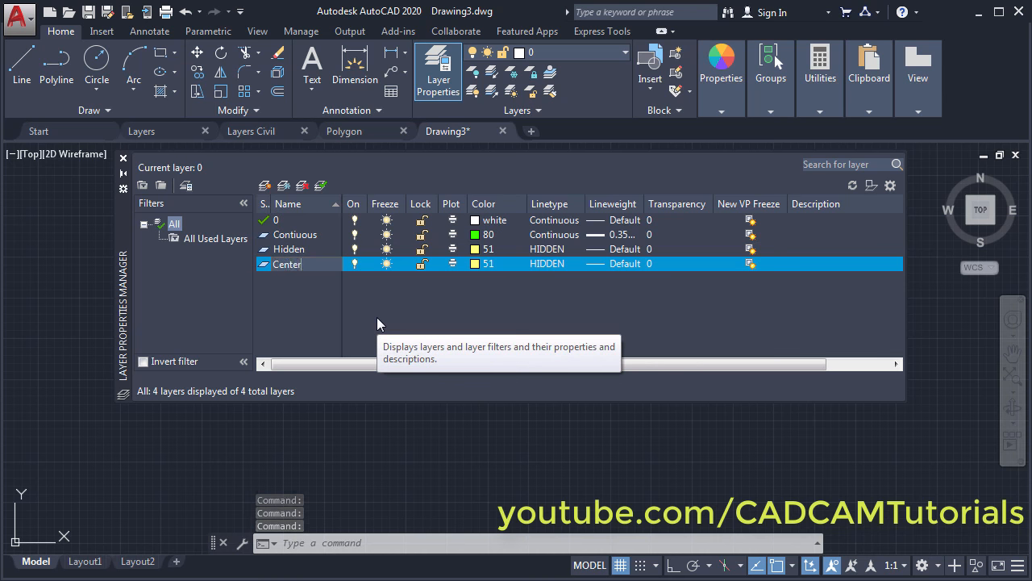
key(Return)
click(475, 265)
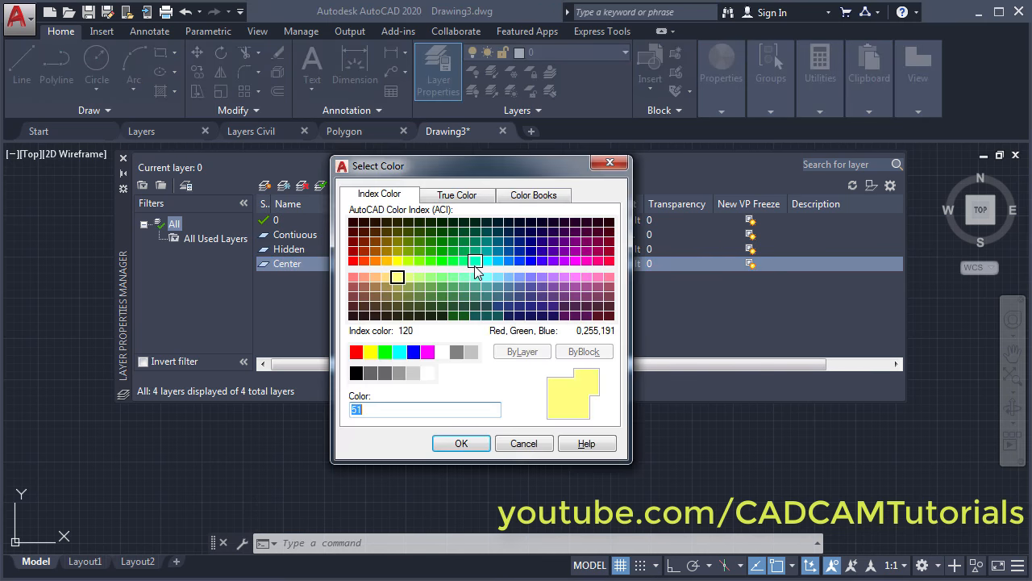
click(379, 261)
click(464, 443)
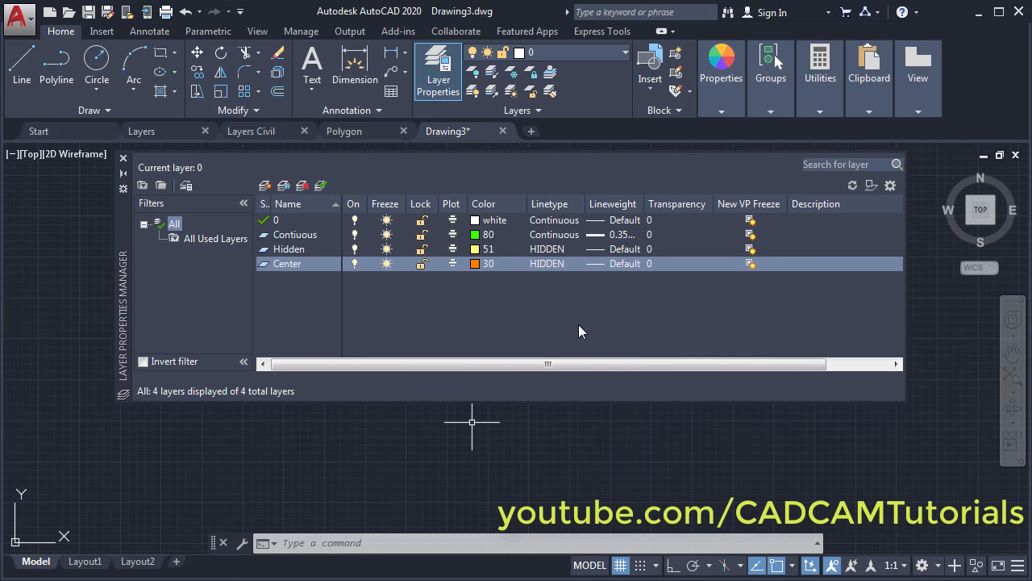
Load the CENTER linetype from acadiso.lin and assign it to the Center layer.
click(553, 264)
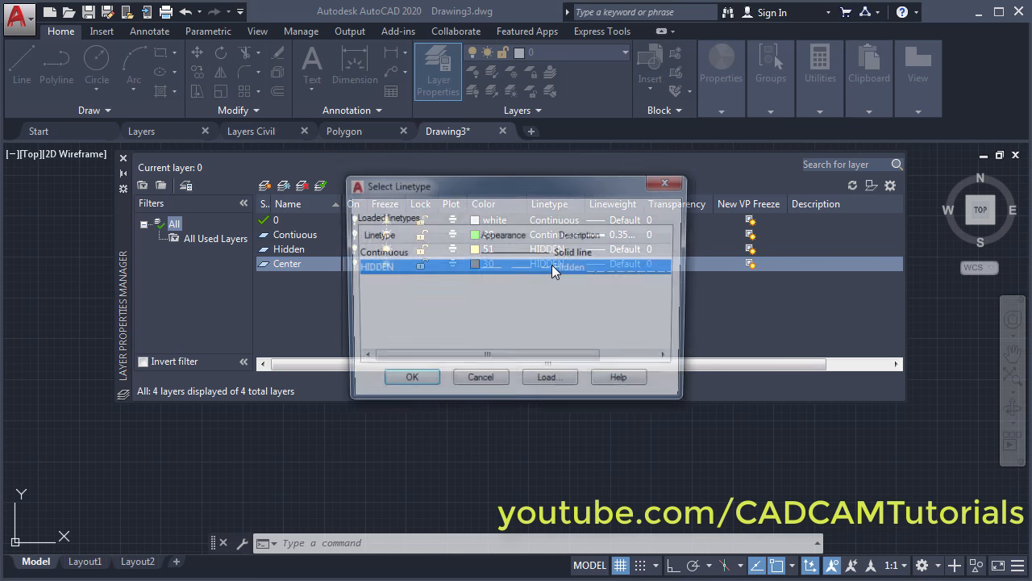
click(563, 387)
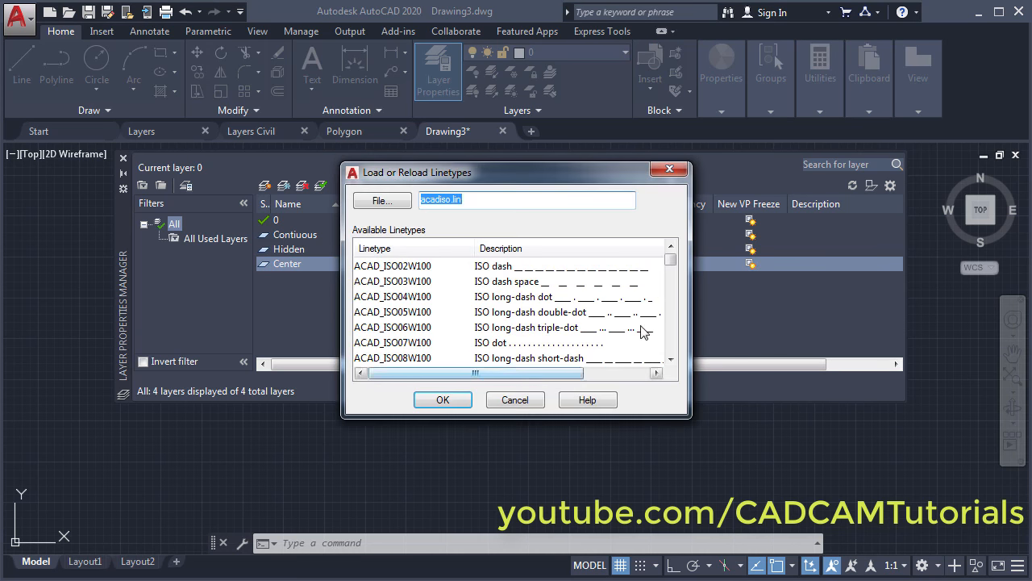
drag(671, 262, 670, 290)
click(488, 314)
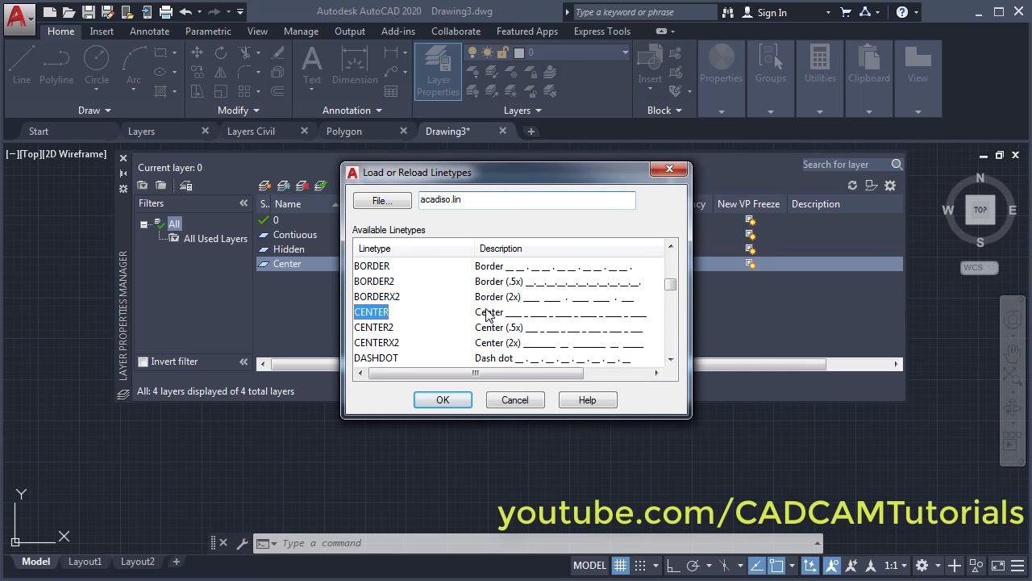
click(443, 400)
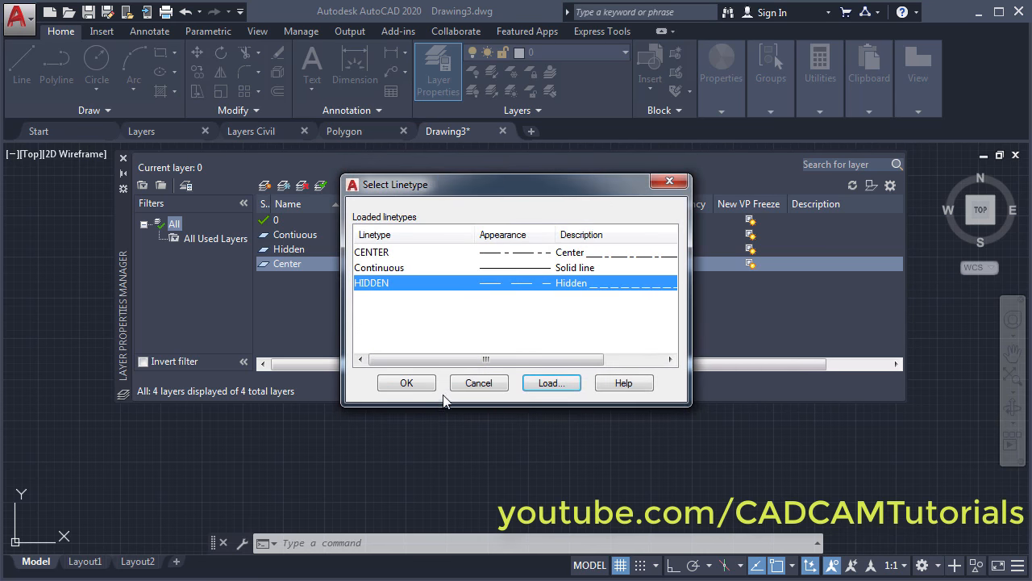
click(376, 256)
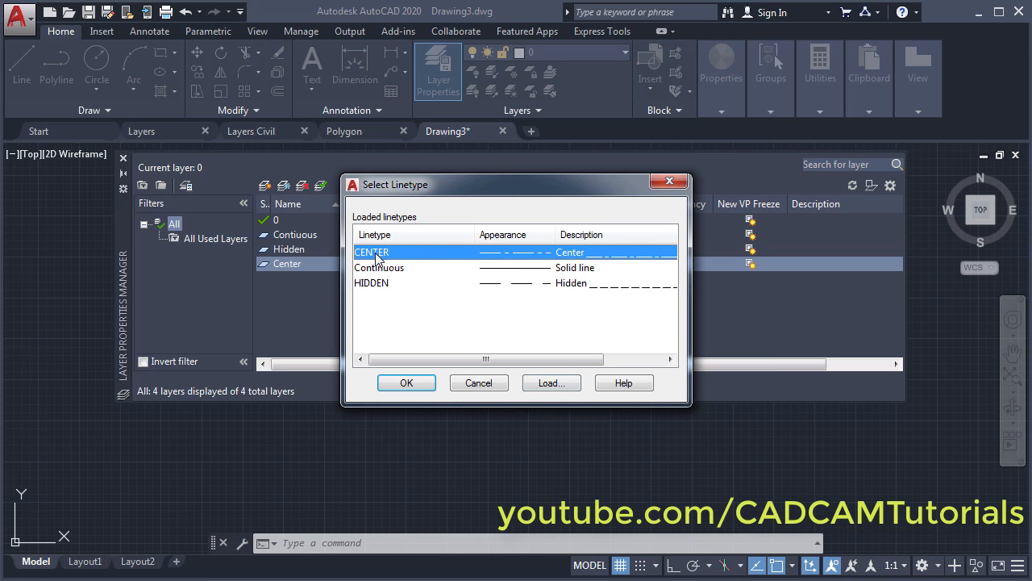
click(419, 384)
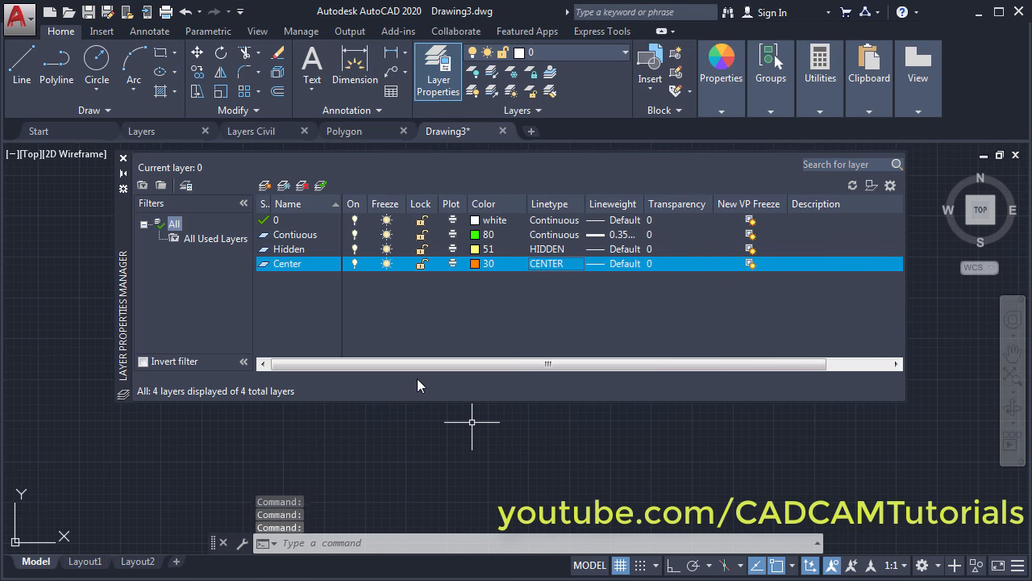
click(290, 235)
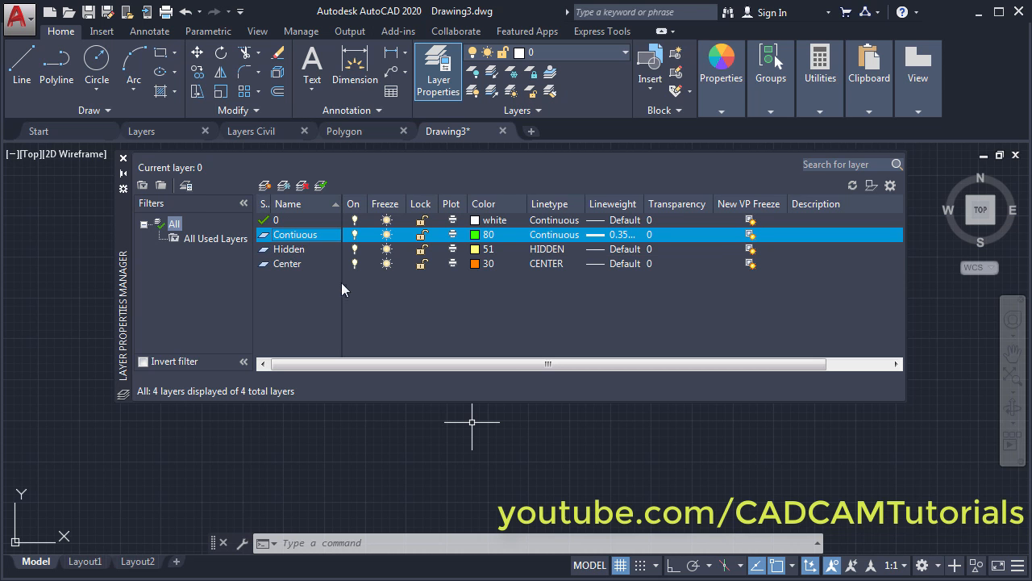
key(F2)
click(328, 236)
Make the Center layer current and close the layer manager.
click(296, 263)
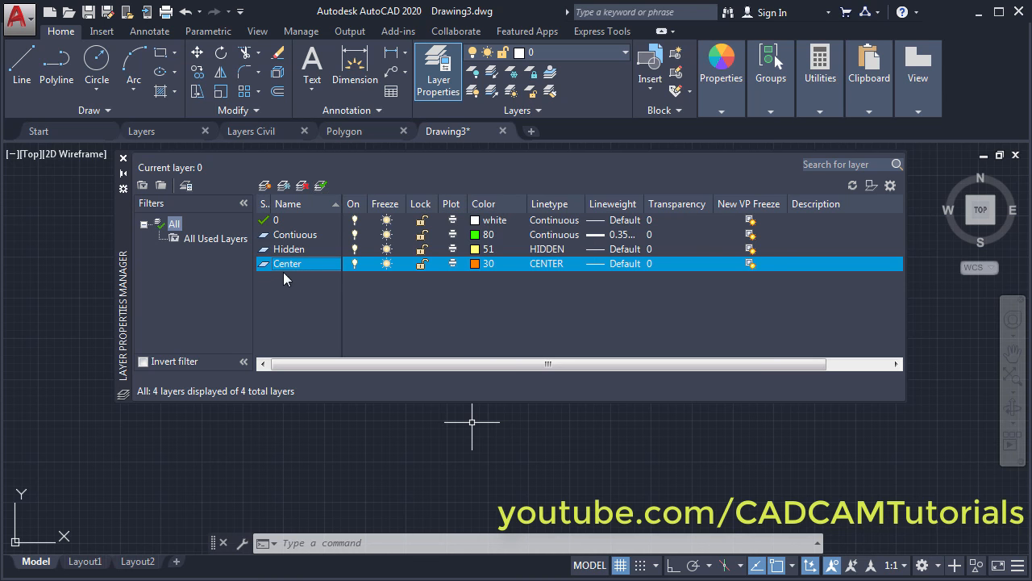
click(321, 186)
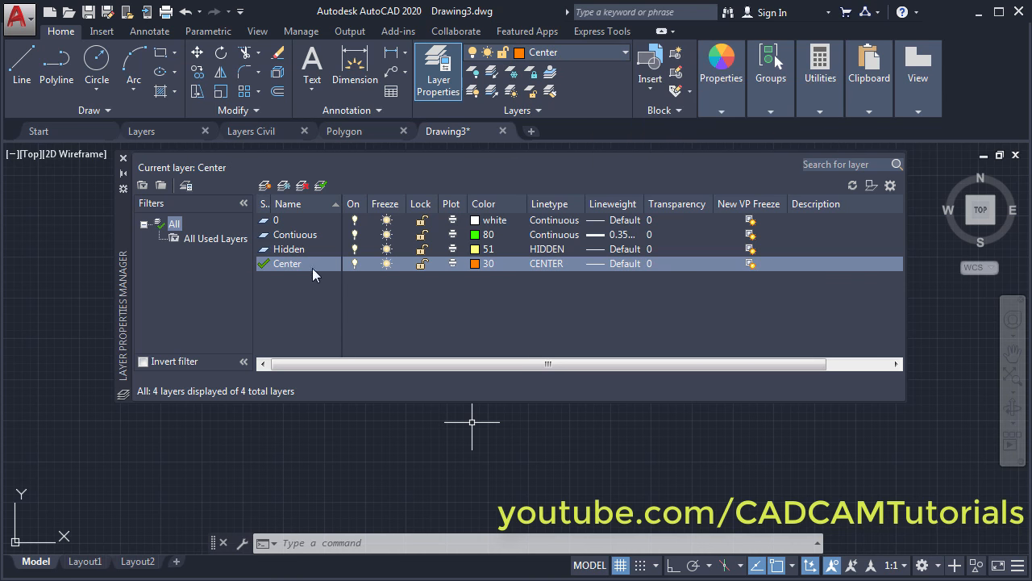
click(123, 158)
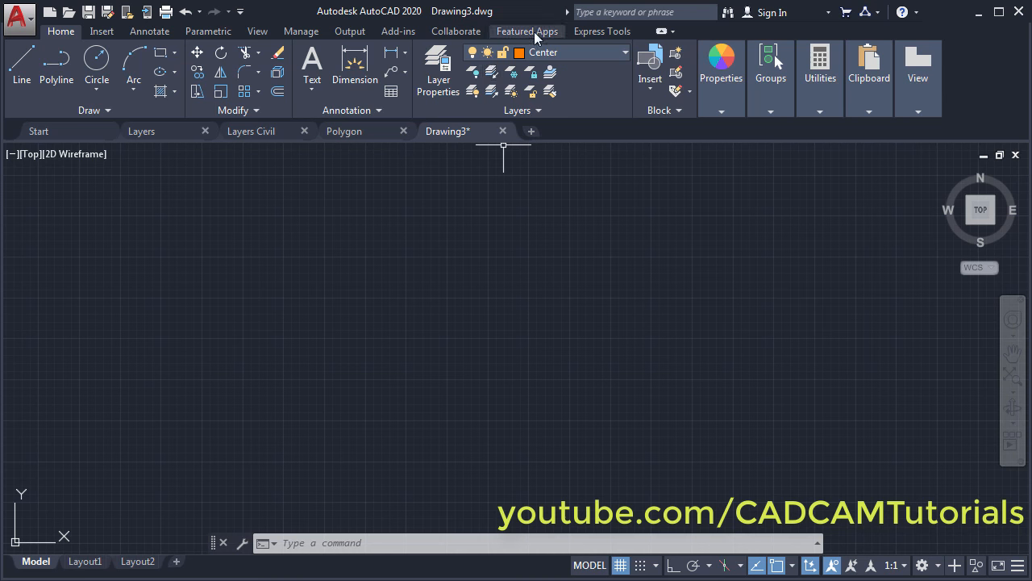
click(623, 51)
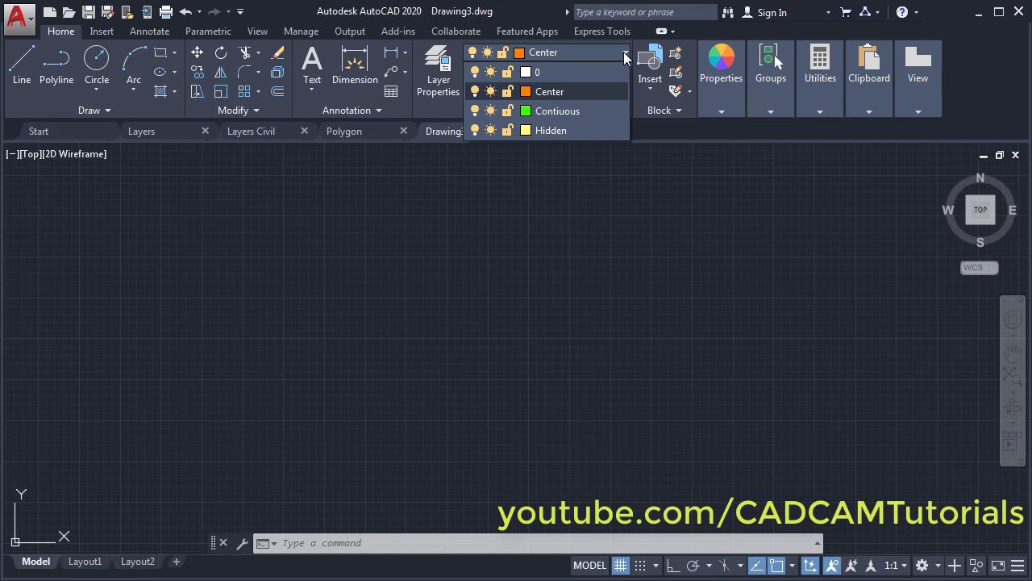
click(555, 93)
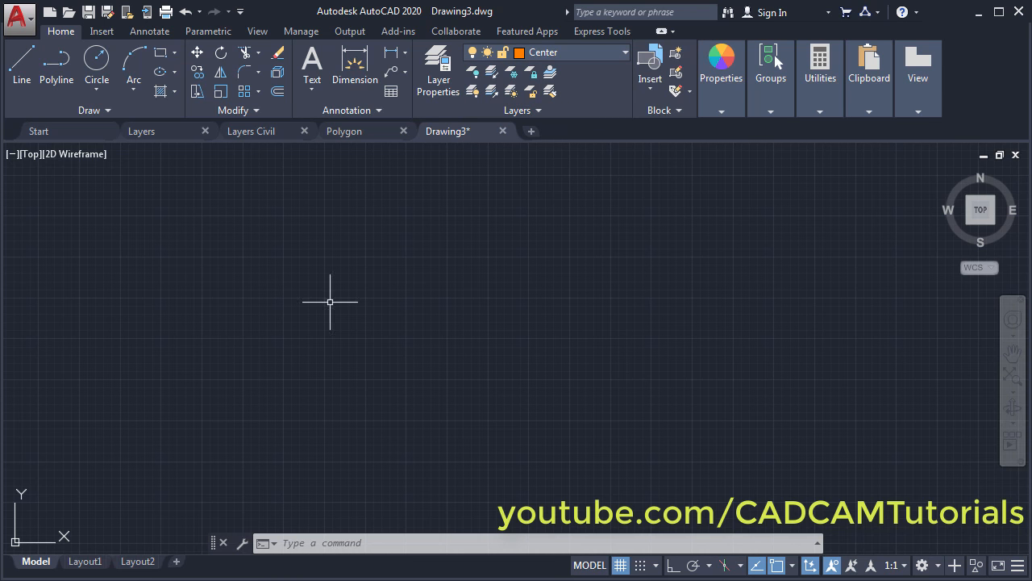
Draw a vertical centerline down the middle of the drawing area with Ortho turned on.
click(23, 78)
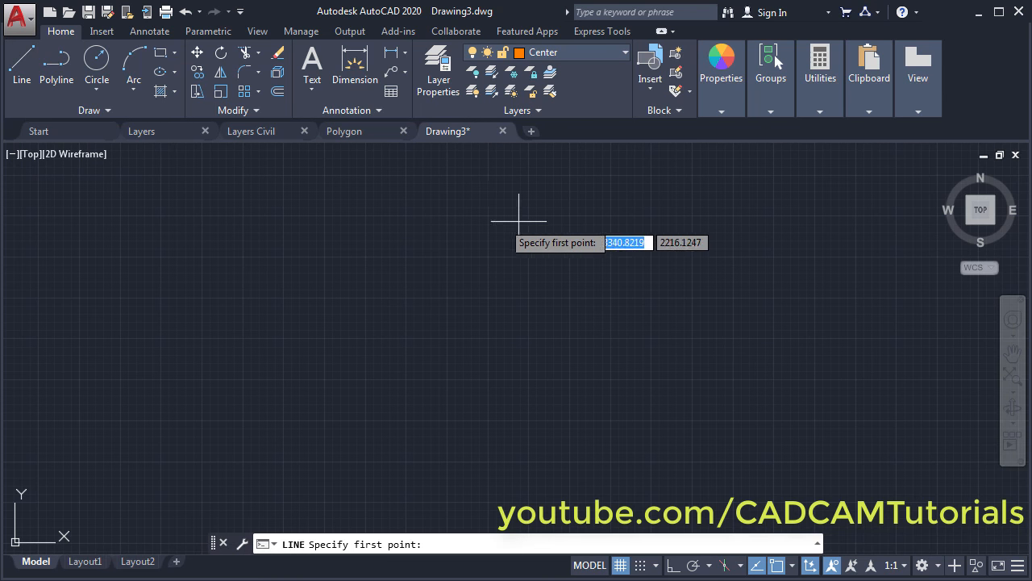
click(501, 162)
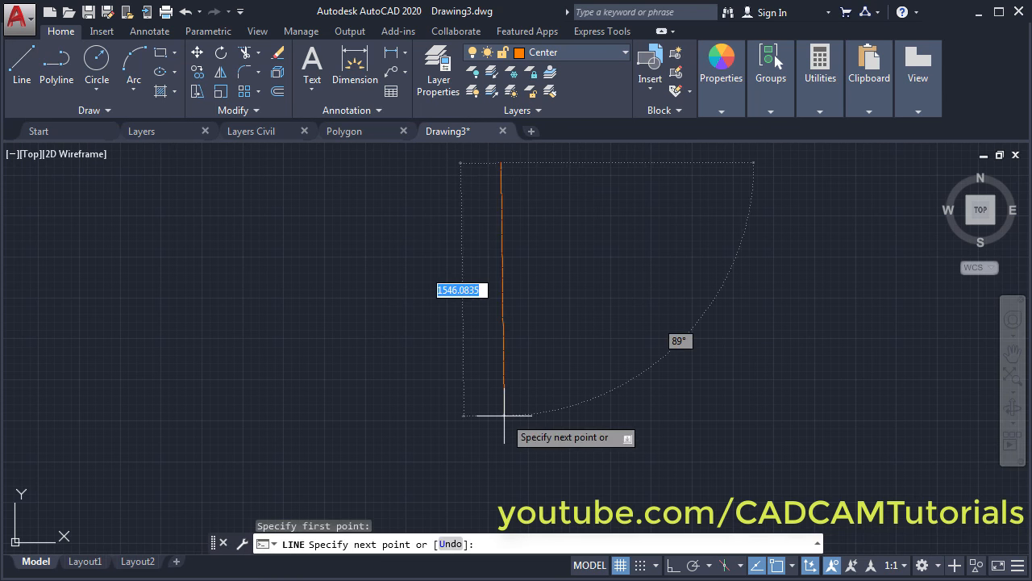
click(674, 567)
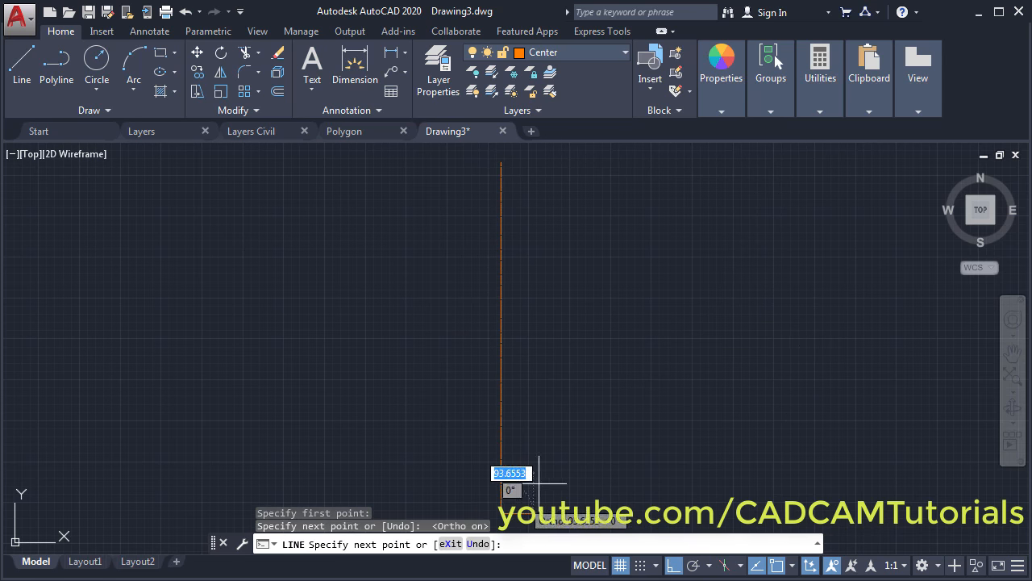
key(Return)
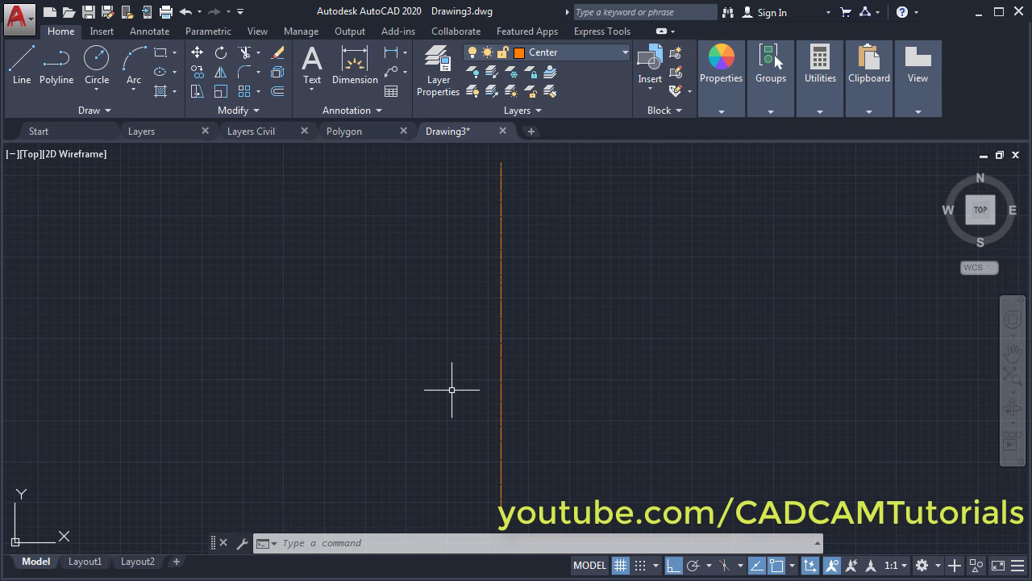
Draw a horizontal centerline across the vertical line, aligned with its midpoint.
key(Return)
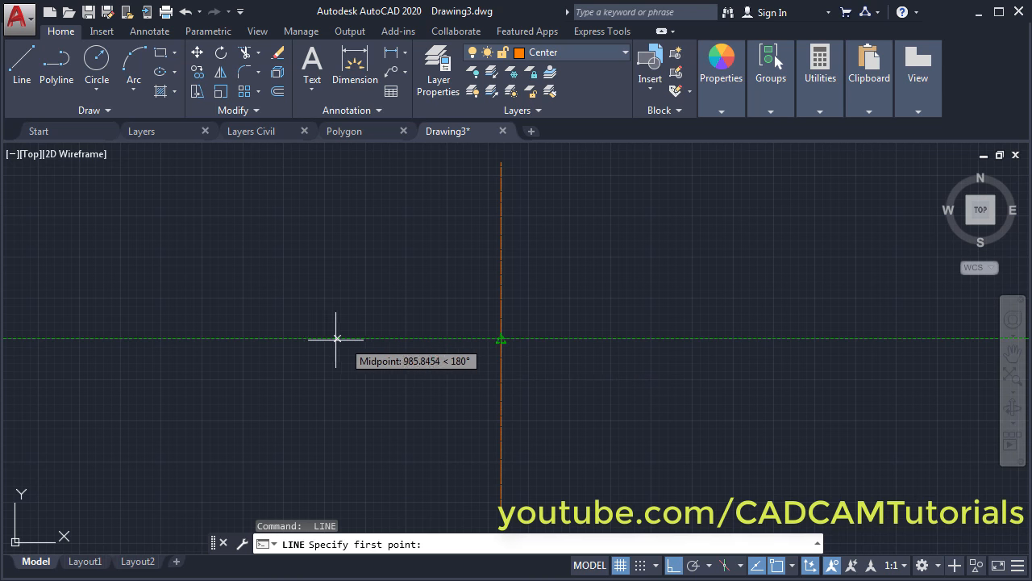
click(312, 338)
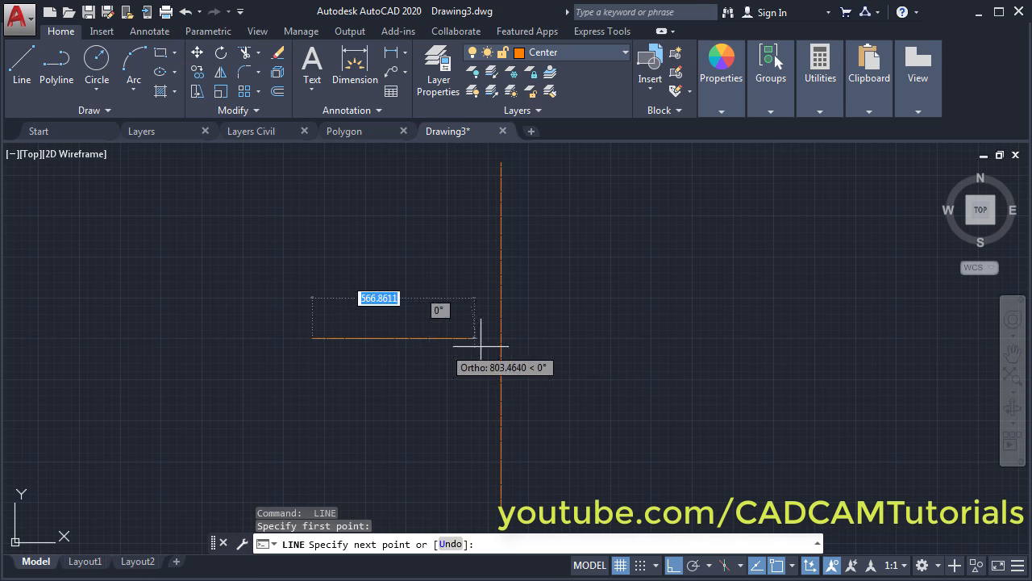
click(704, 340)
key(Return)
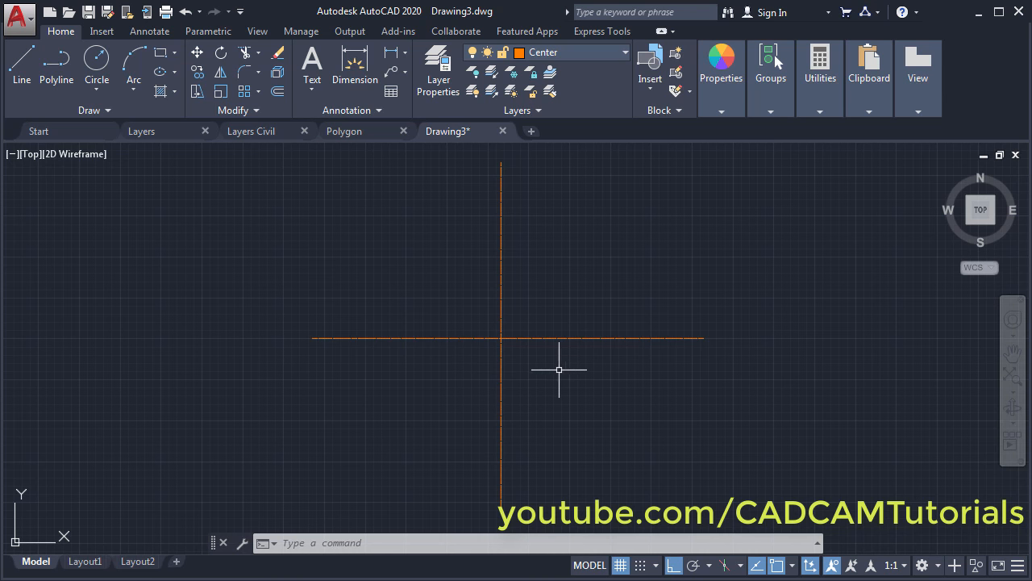
Inspect the dash pattern of the centerlines and set the linetype scale factor to 8 with LTSCALE.
scroll(438, 345, up, 6)
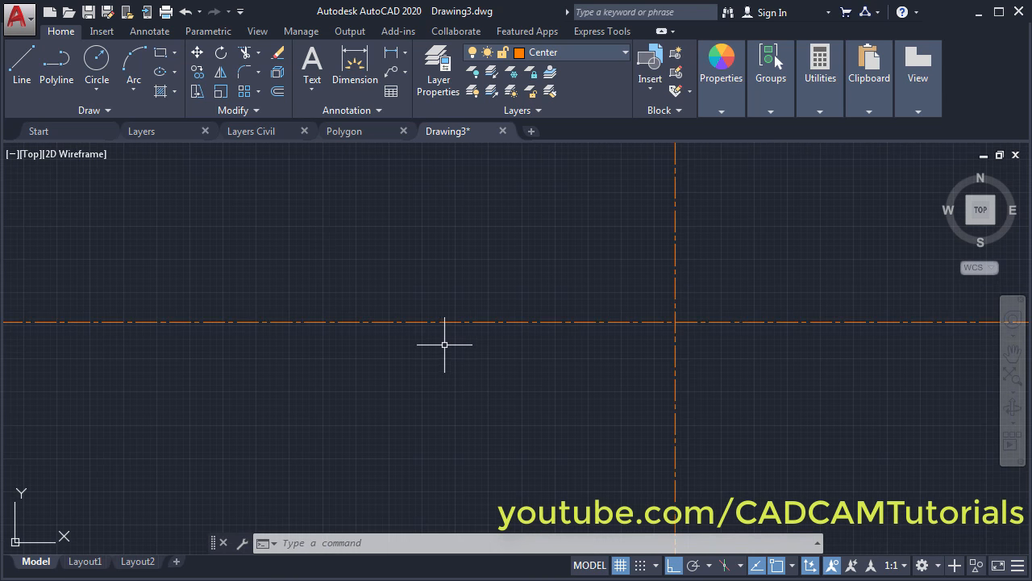
scroll(449, 342, up, 2)
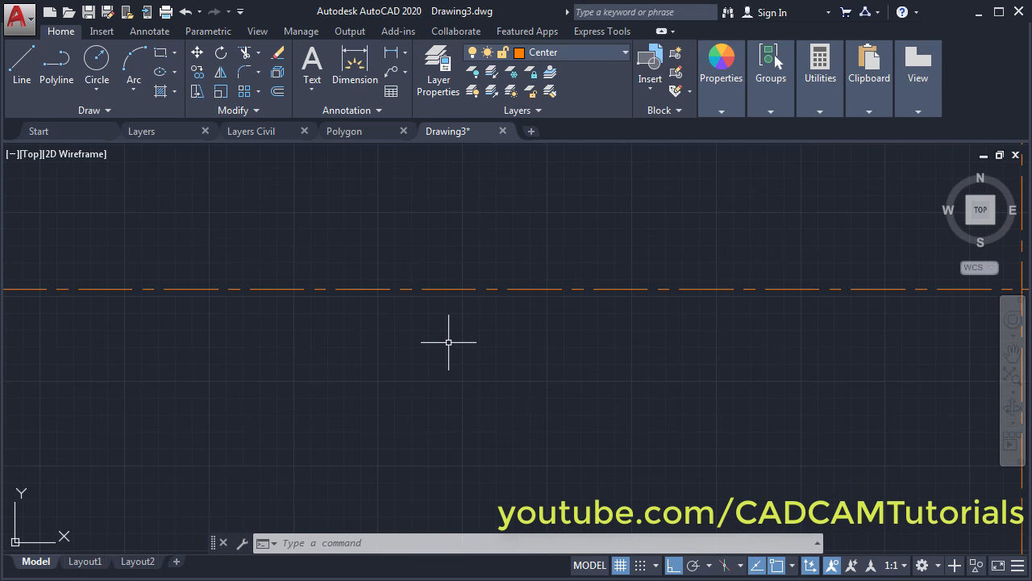
middle_click(448, 342)
middle_click(448, 342)
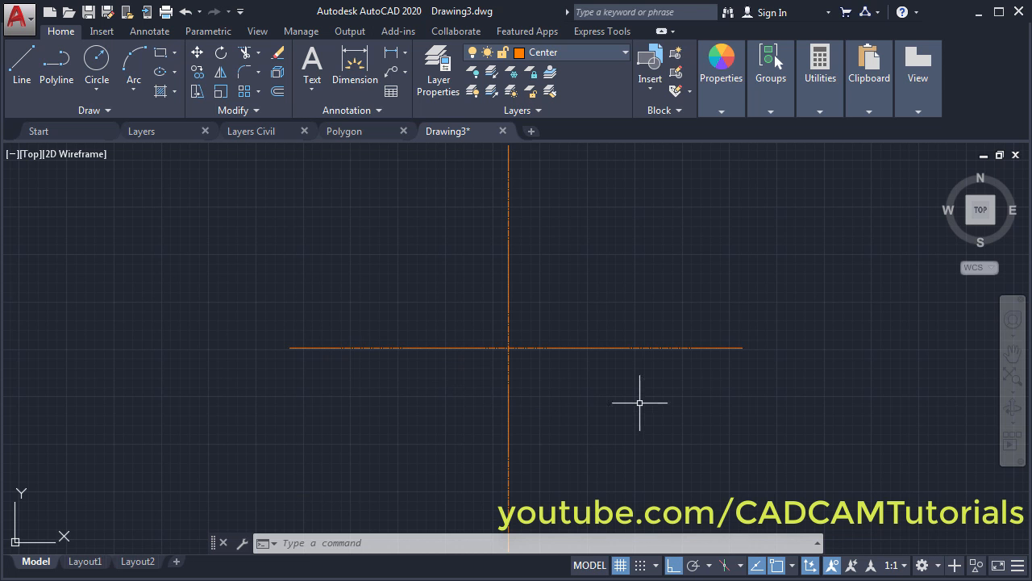
text(l)
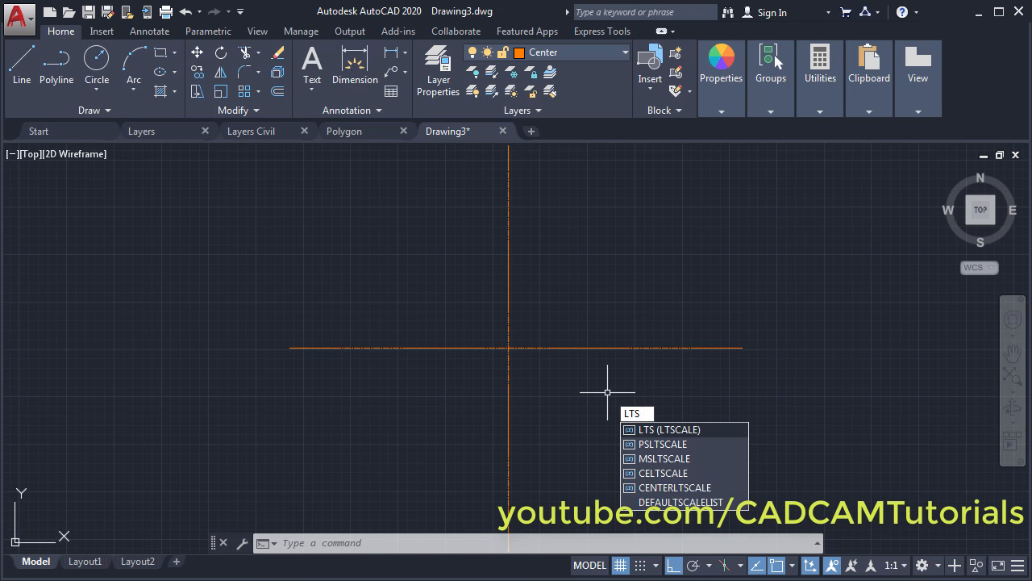
key(Return)
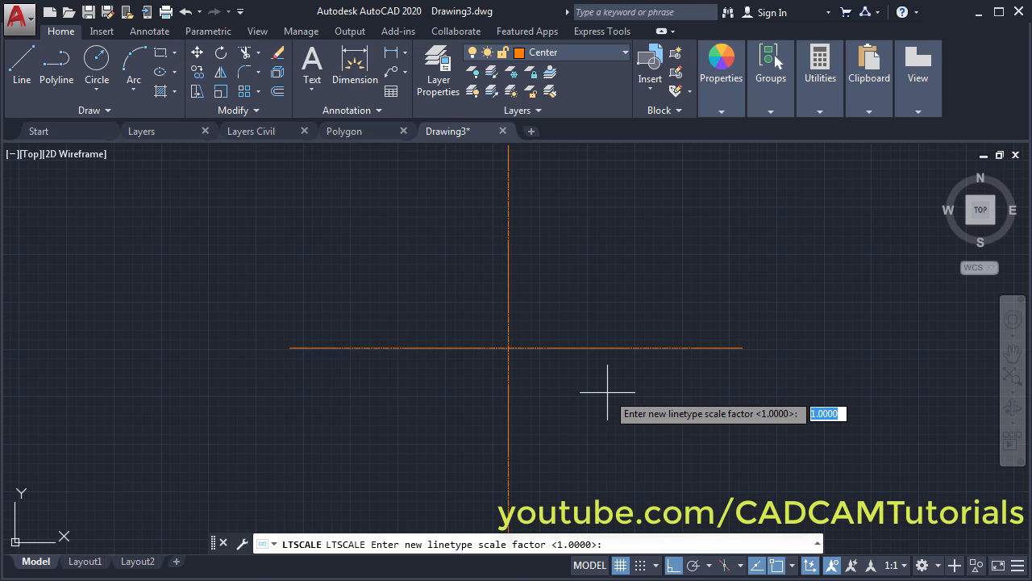
text(8)
key(Return)
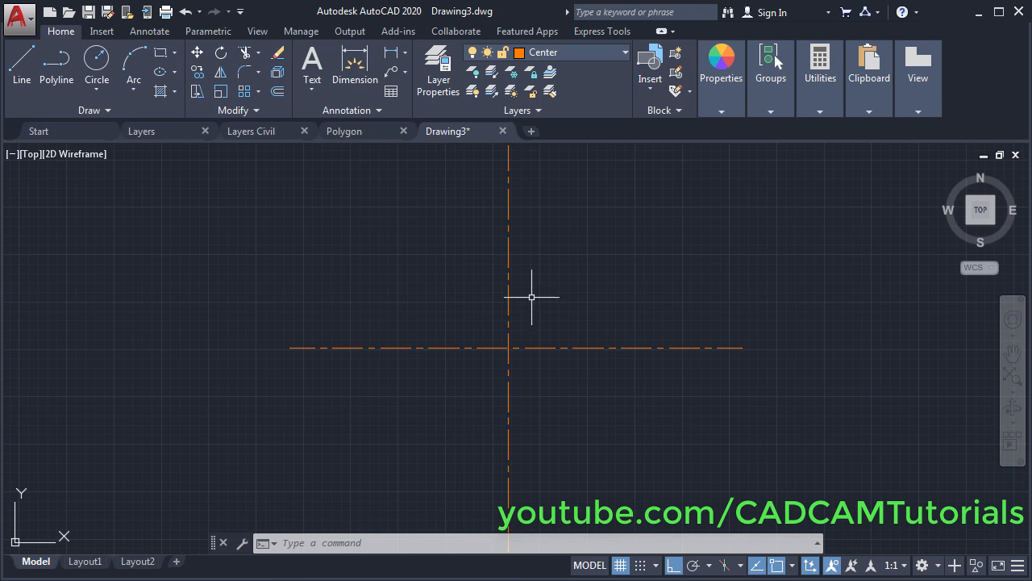
Draw a circle on the Center layer, centered on the centerline intersection and reaching about two thirds along the horizontal line's arms.
click(96, 64)
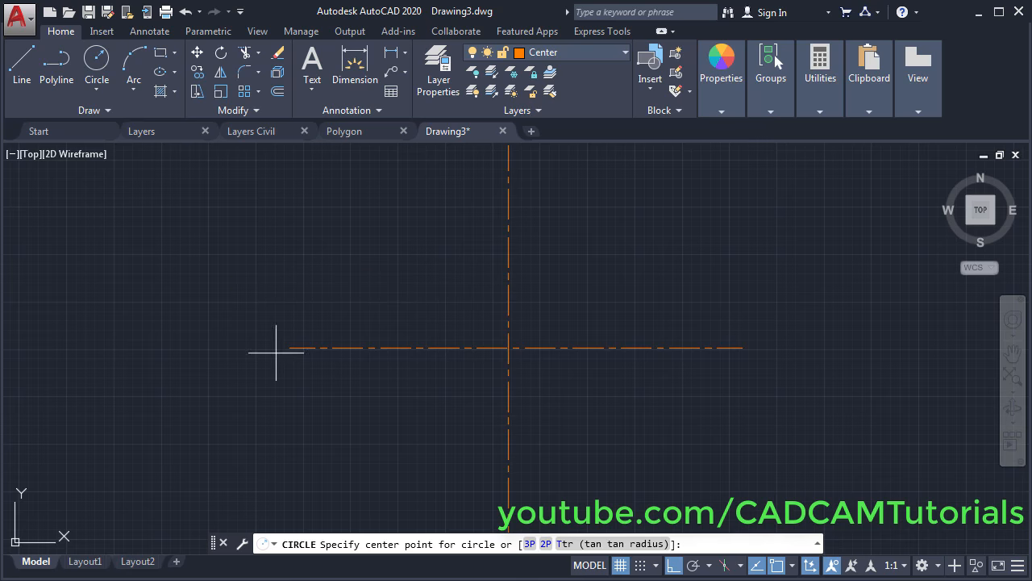
click(508, 348)
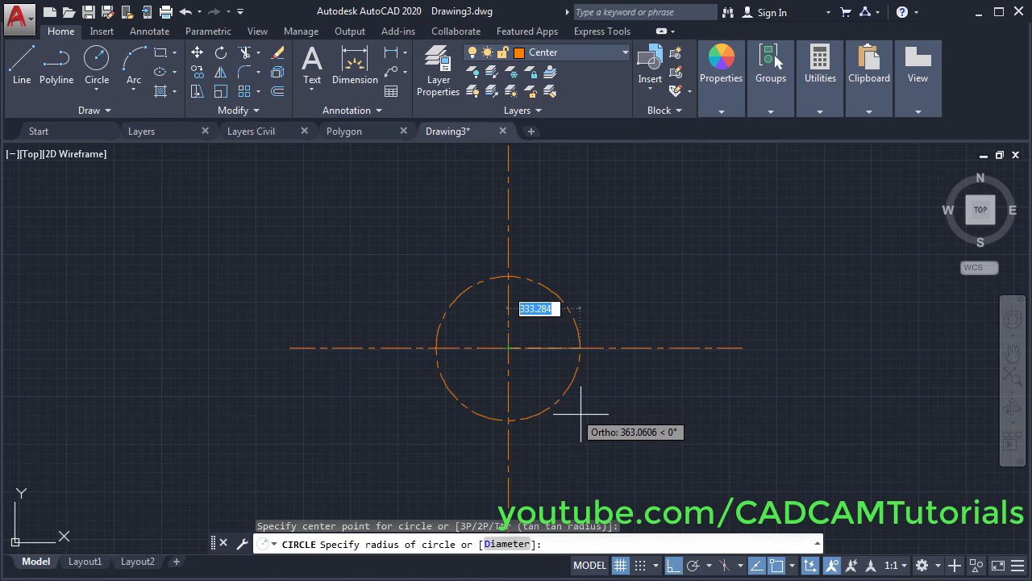
click(658, 433)
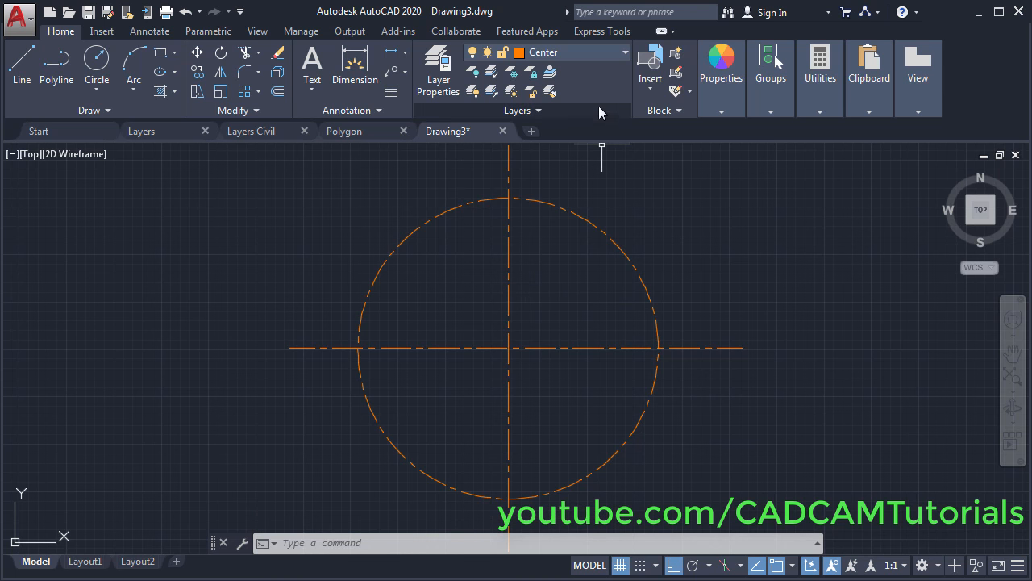
Draw a circle of about 139 radius on the Hidden layer, centered where the large circle crosses the horizontal centerline's left arm.
click(601, 52)
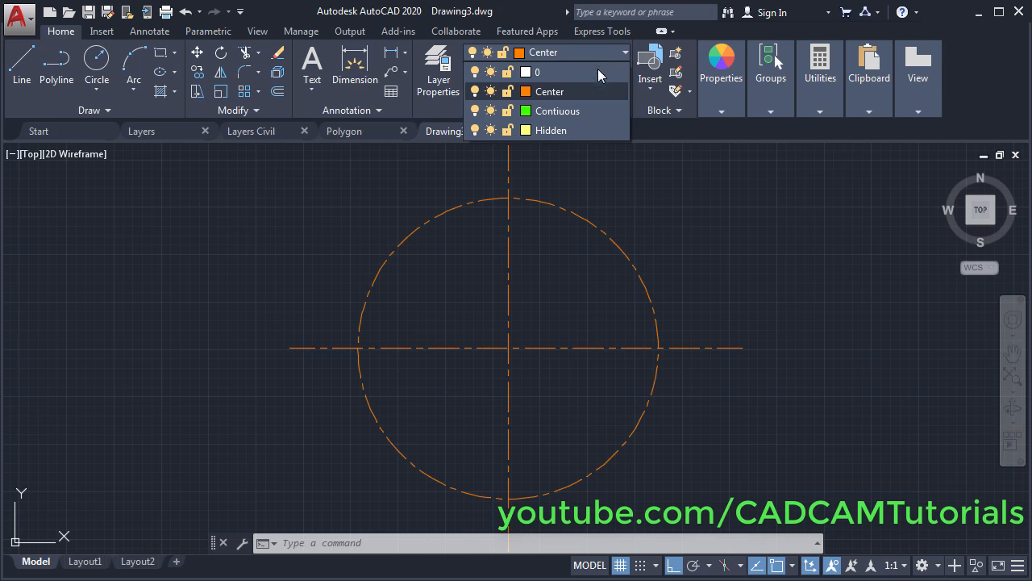
click(563, 131)
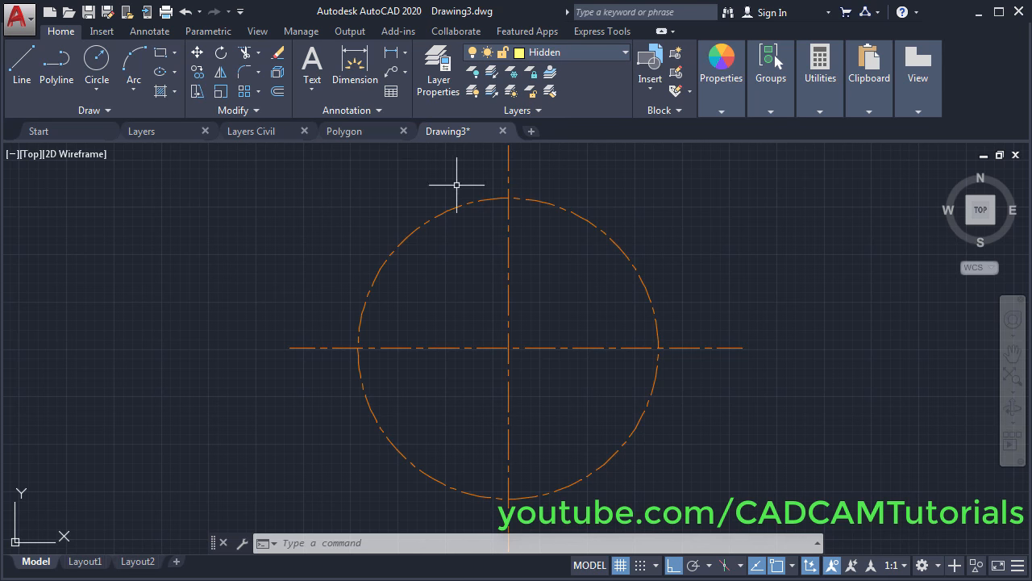
click(97, 61)
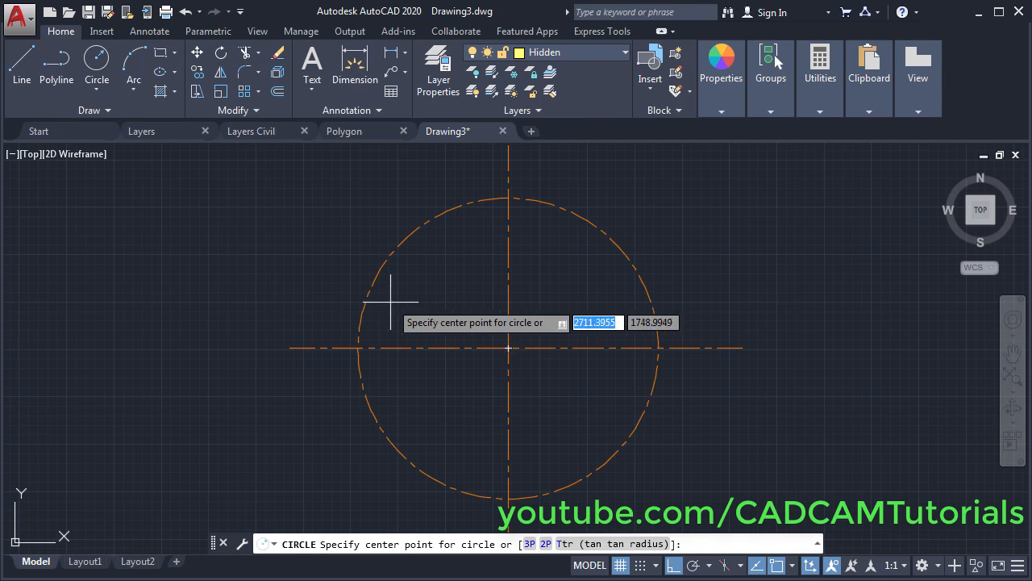
click(358, 348)
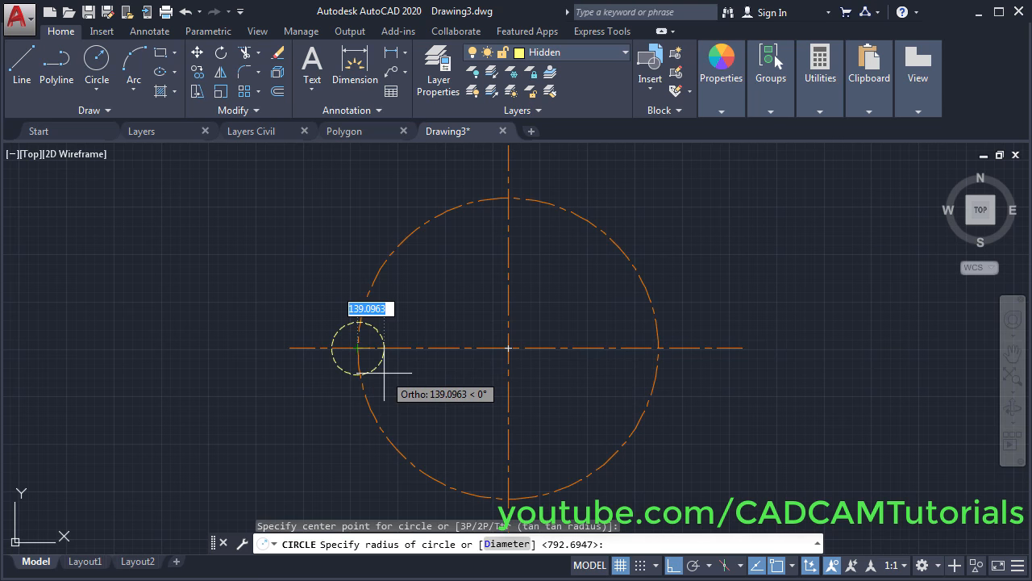
click(384, 373)
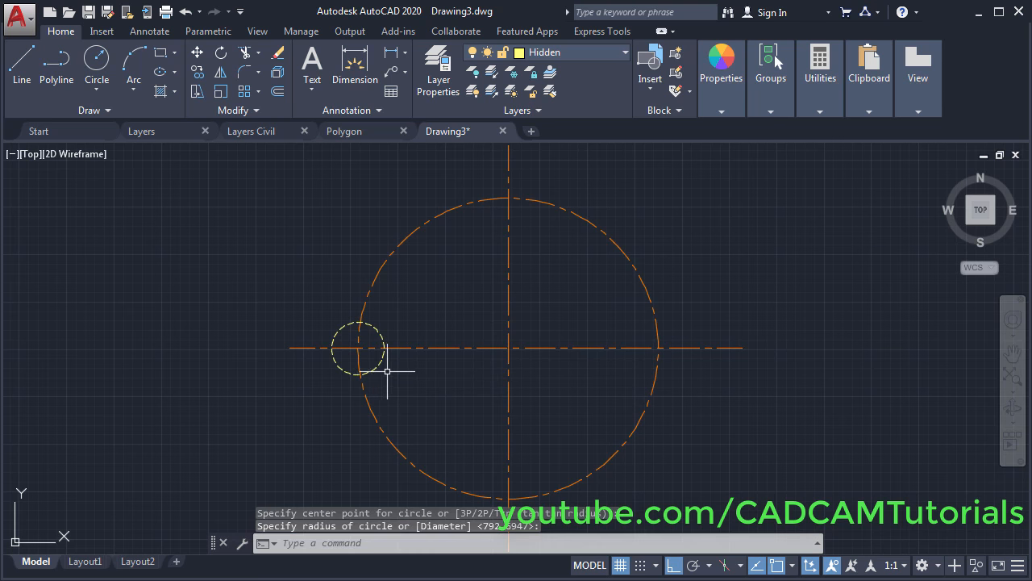
Create a polar array of the small dashed circle around the centerline intersection, with 6 items filling 360 degrees.
click(258, 91)
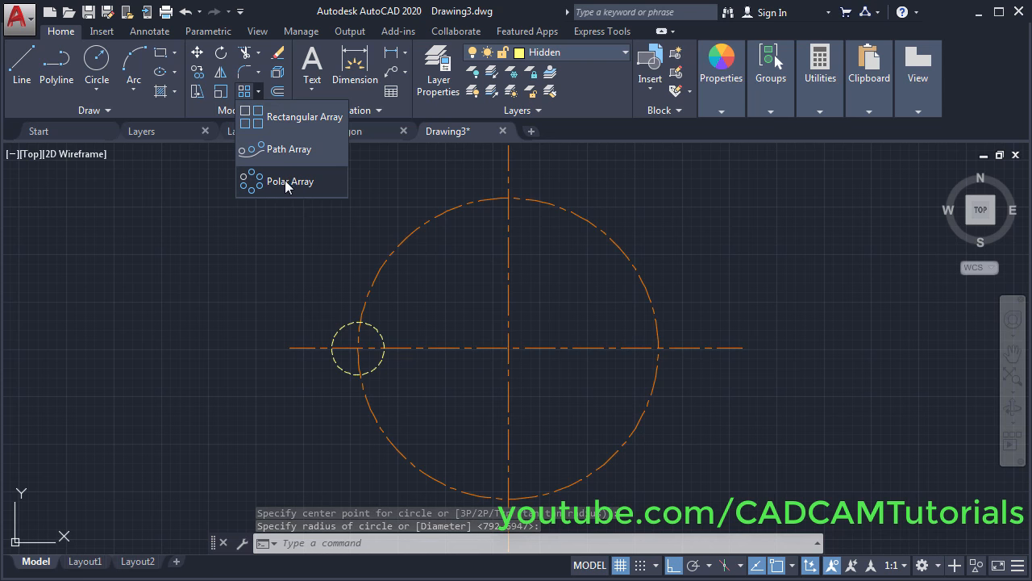
click(286, 181)
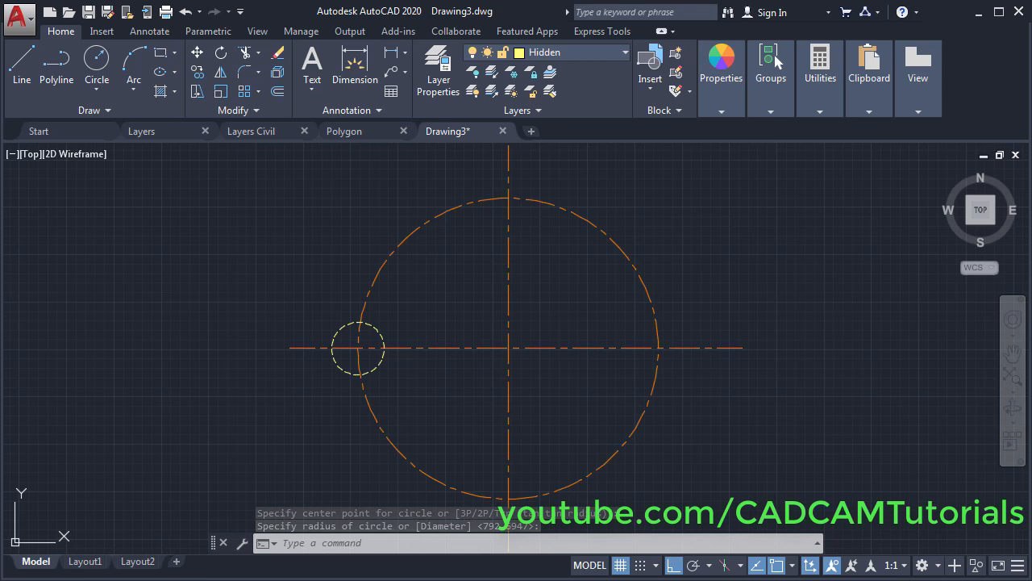
click(372, 325)
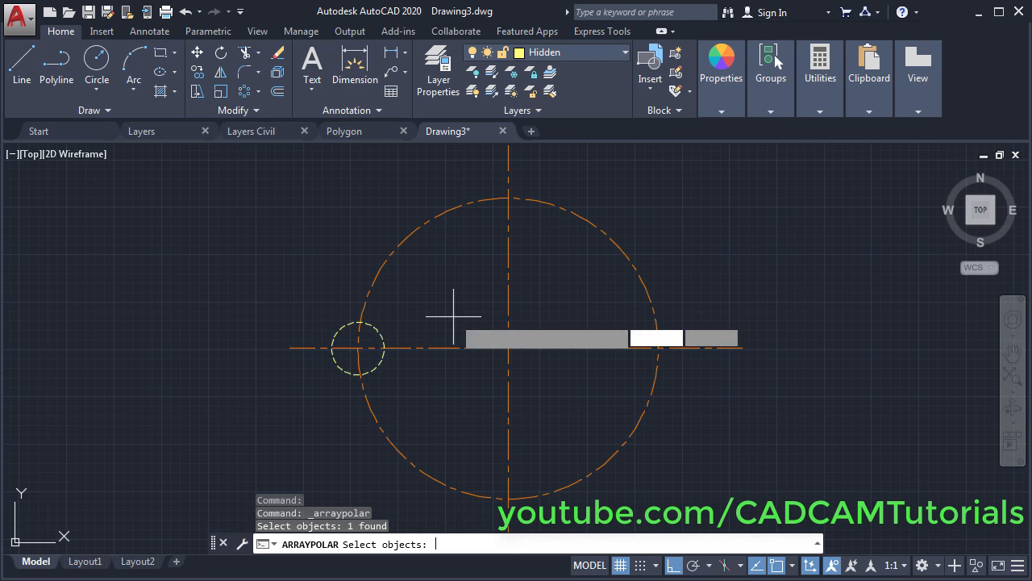
key(Return)
click(508, 347)
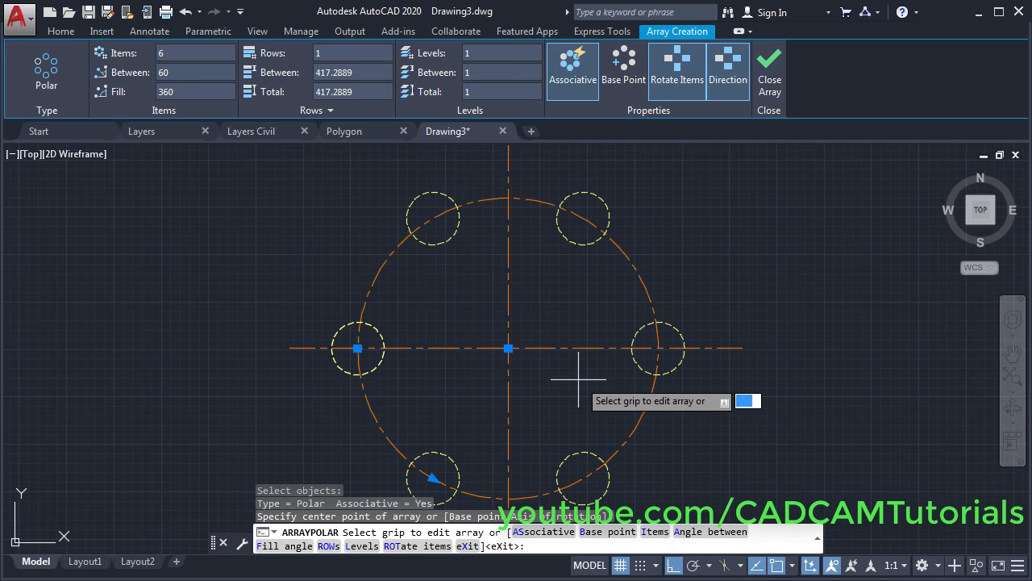
click(770, 82)
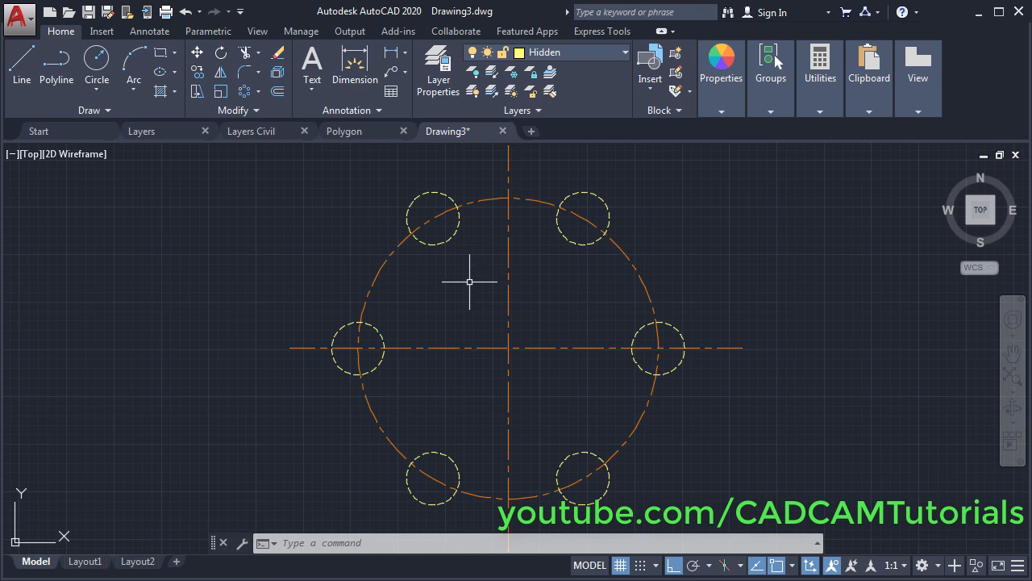
Draw an outer circle of about 1011 radius on the Contiuous layer, centered on the centerline intersection and enclosing the six small circles.
click(587, 51)
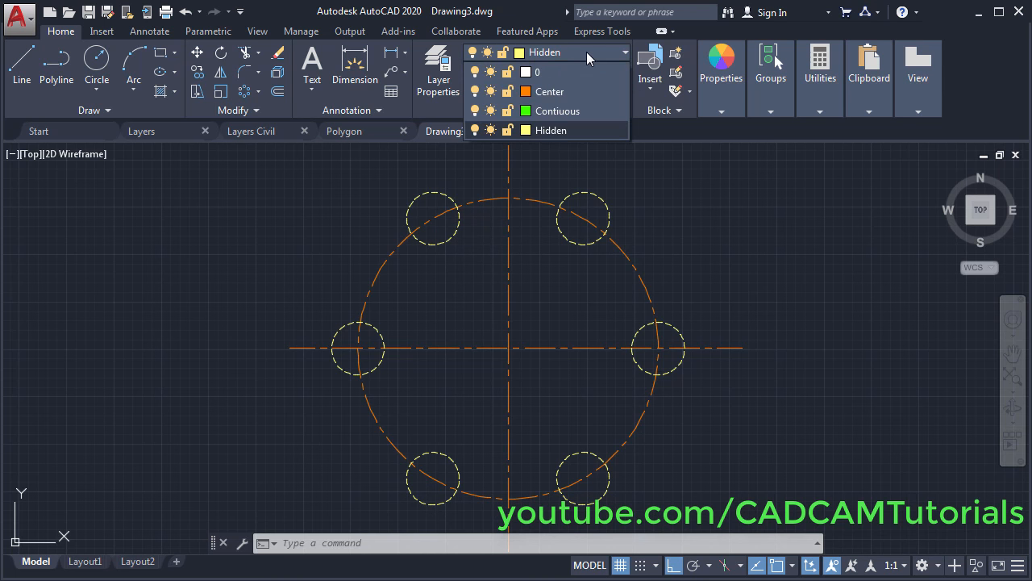
click(565, 115)
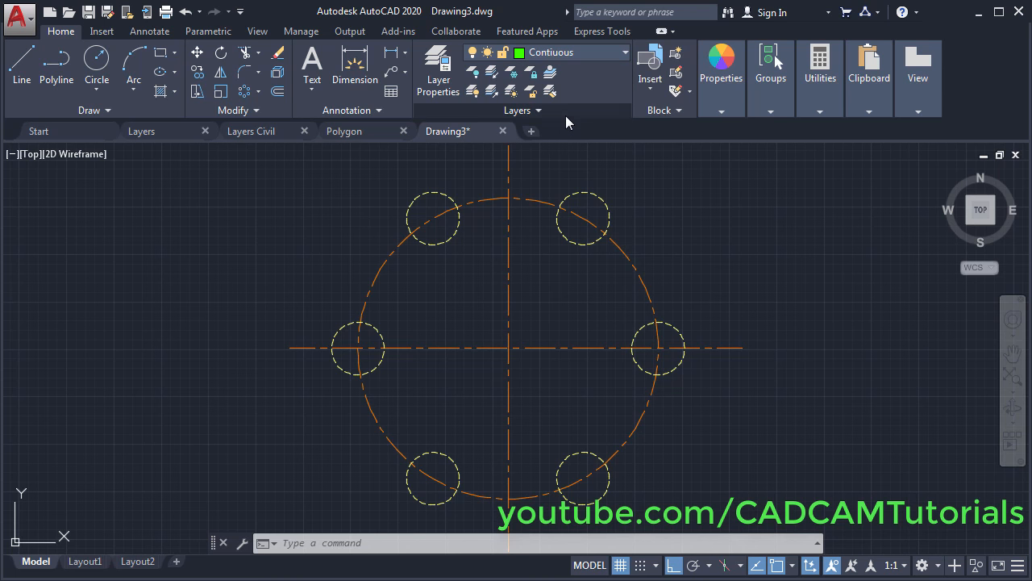
click(96, 63)
click(508, 348)
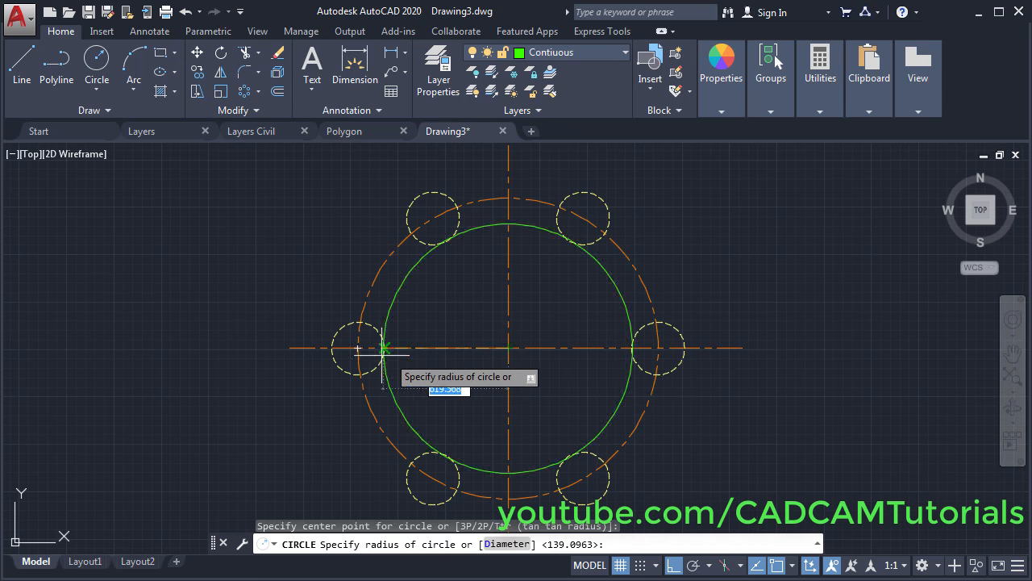
click(317, 361)
Draw a concentric inner circle on the Contiuous layer, about half the outer circle's radius and inside the ring of small circles.
key(Return)
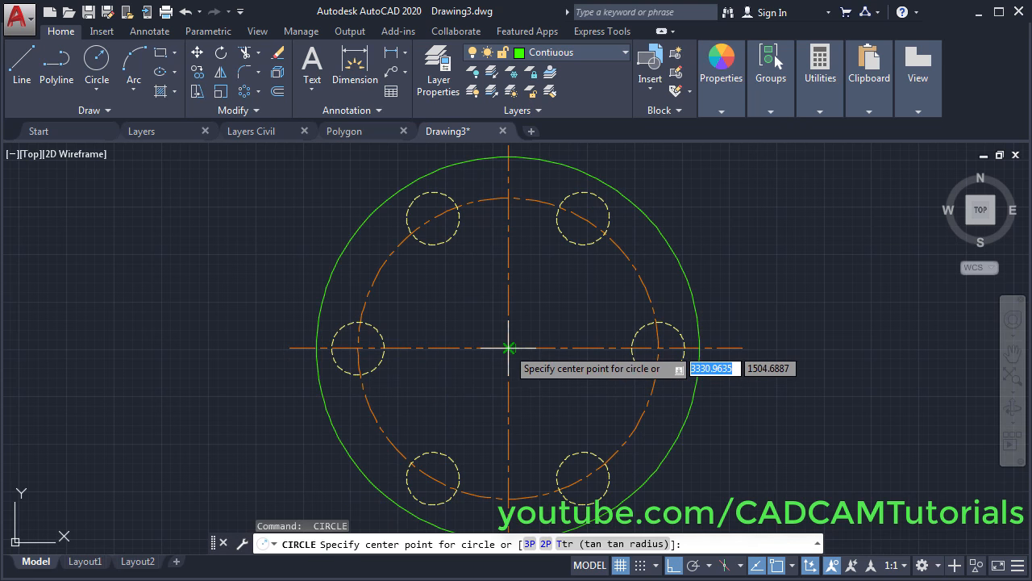
click(508, 348)
click(412, 311)
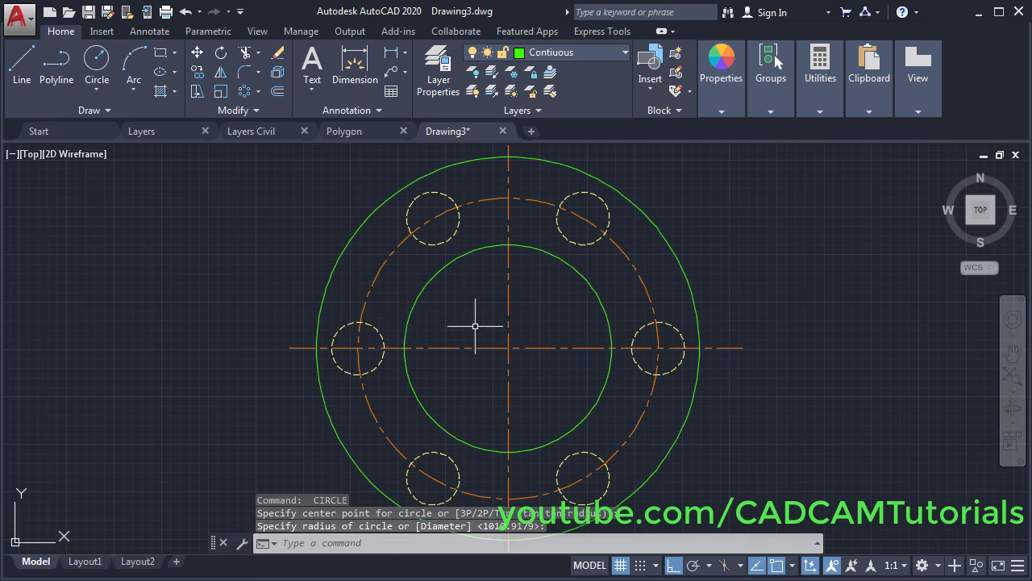
Add the LineWeight toggle to the status bar through its customization options.
scroll(544, 282, down, 3)
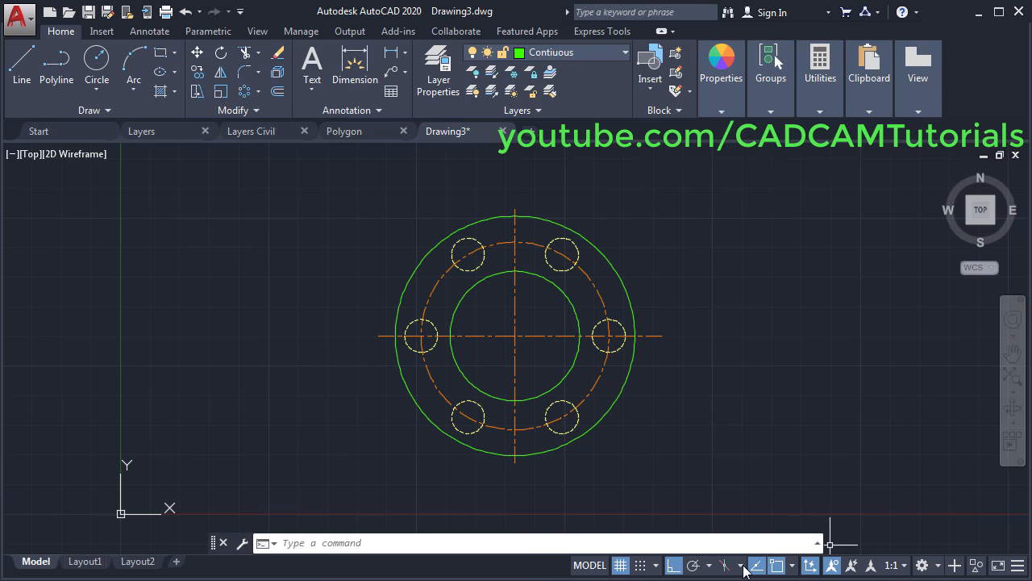
click(1018, 566)
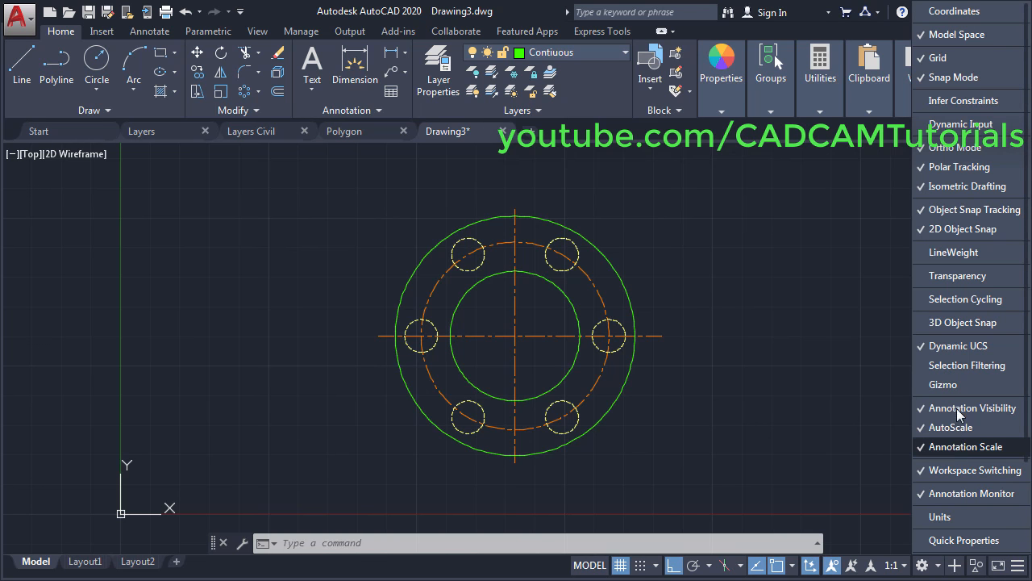
click(938, 254)
click(796, 482)
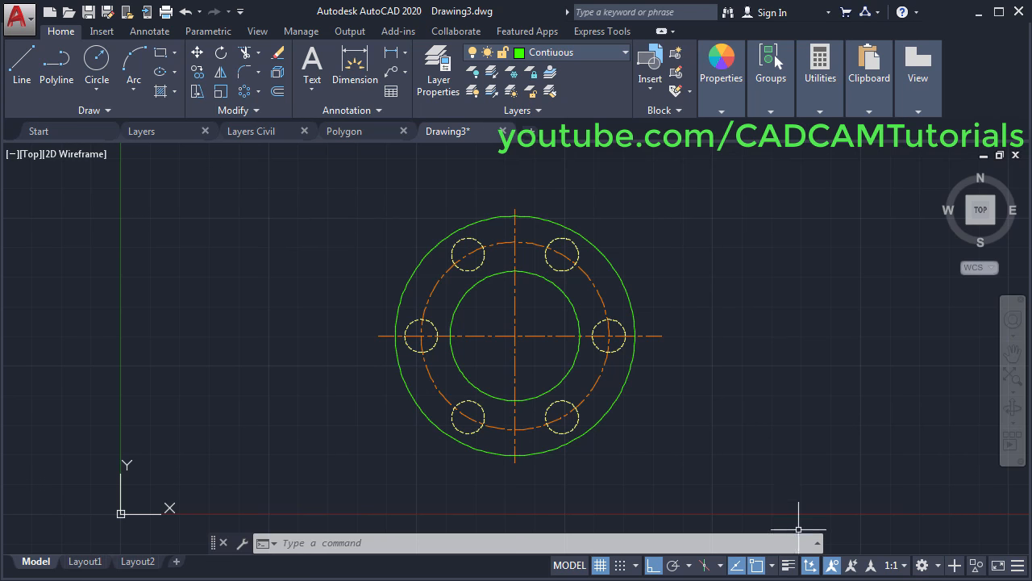
Turn lineweight display on to view the line thicknesses and switch it off again.
click(788, 565)
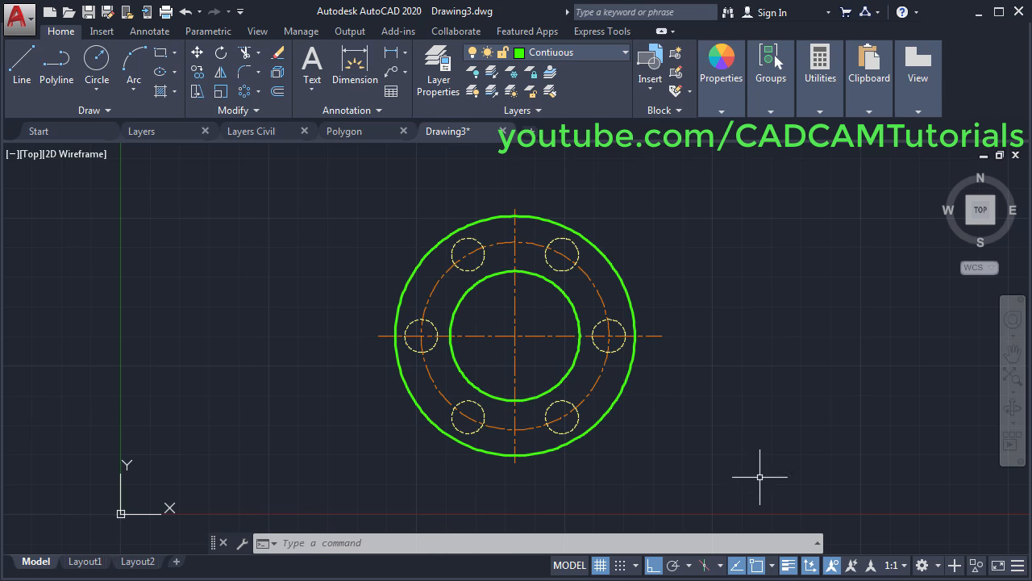
click(789, 566)
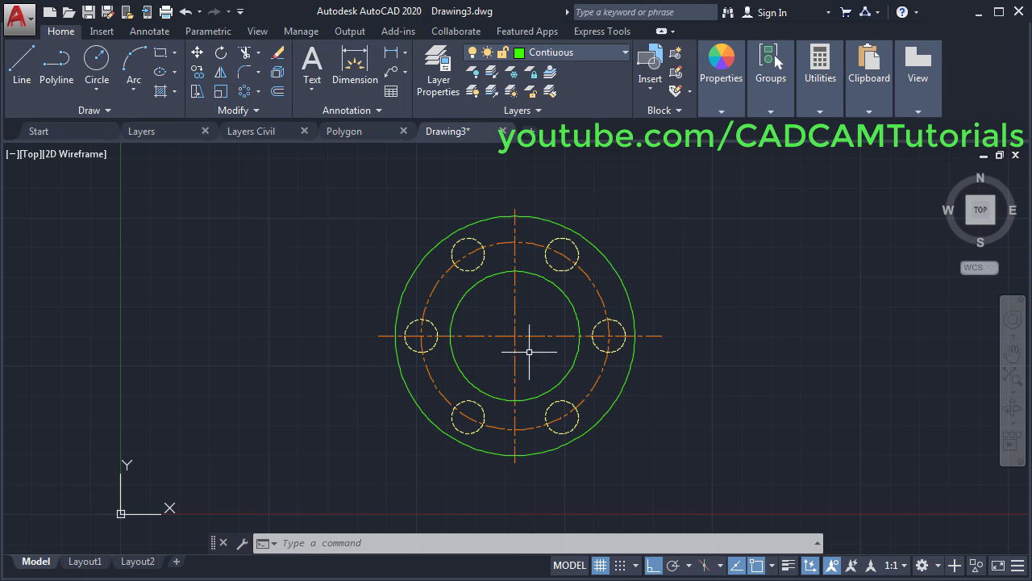
scroll(529, 352, down, 2)
scroll(544, 332, up, 2)
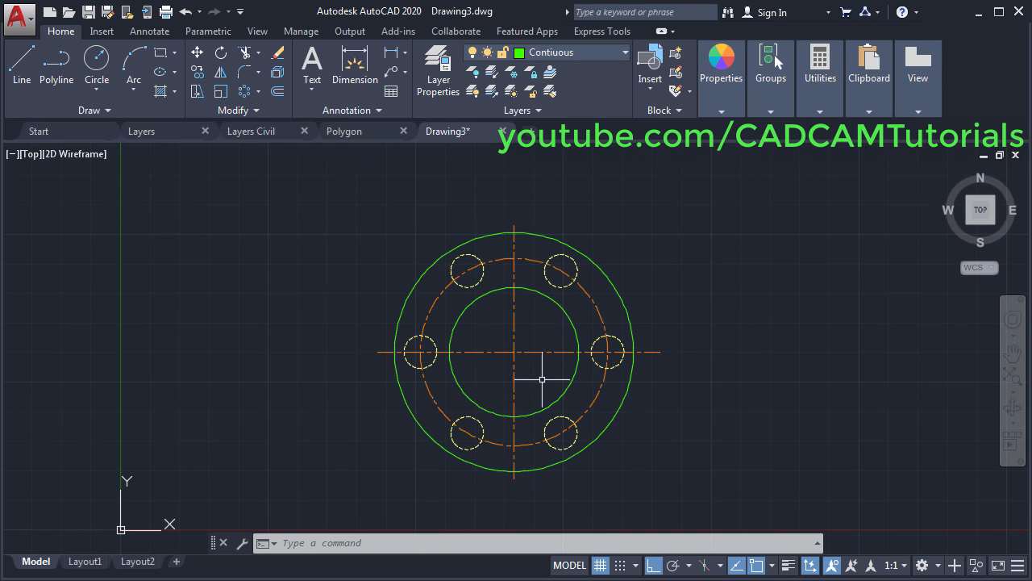
Move the green inner and outer circles to the Center layer and clear the selection.
scroll(551, 372, up, 2)
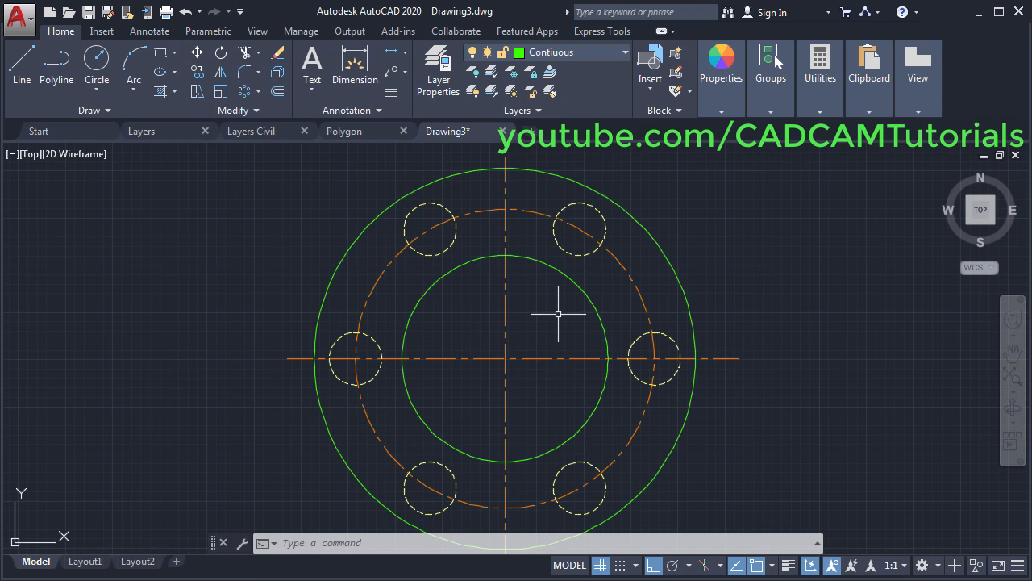
click(535, 261)
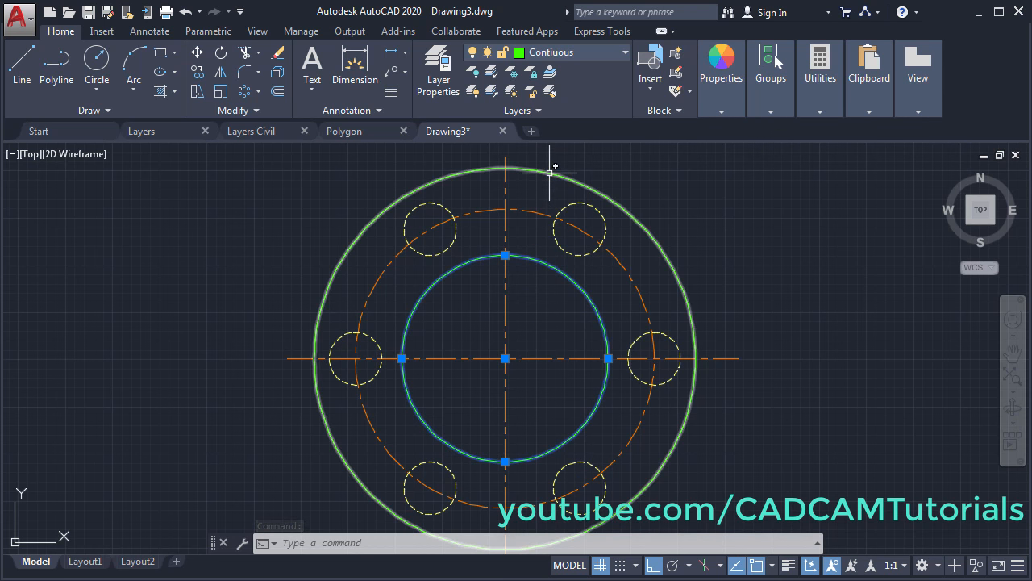
click(549, 172)
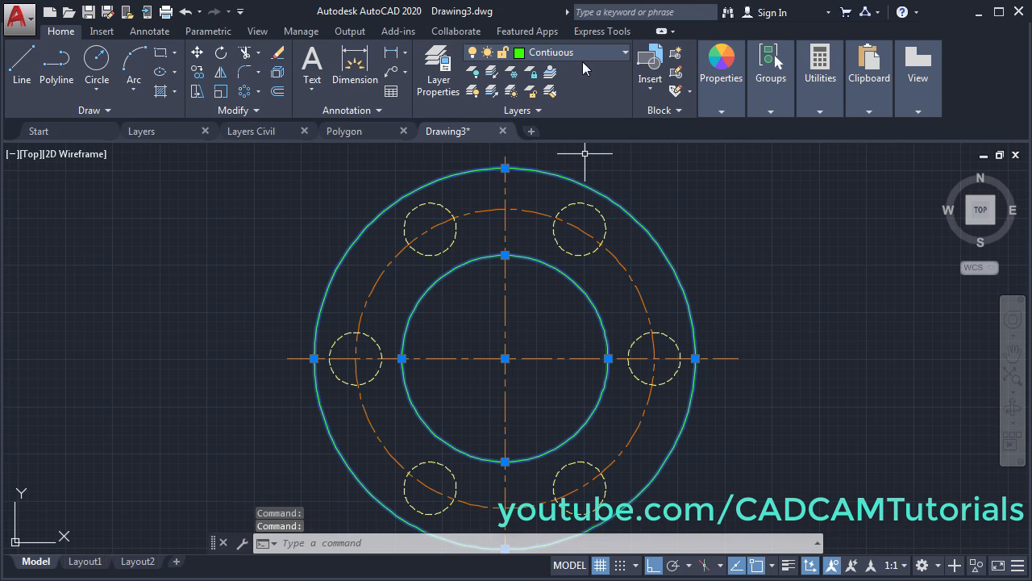
click(605, 51)
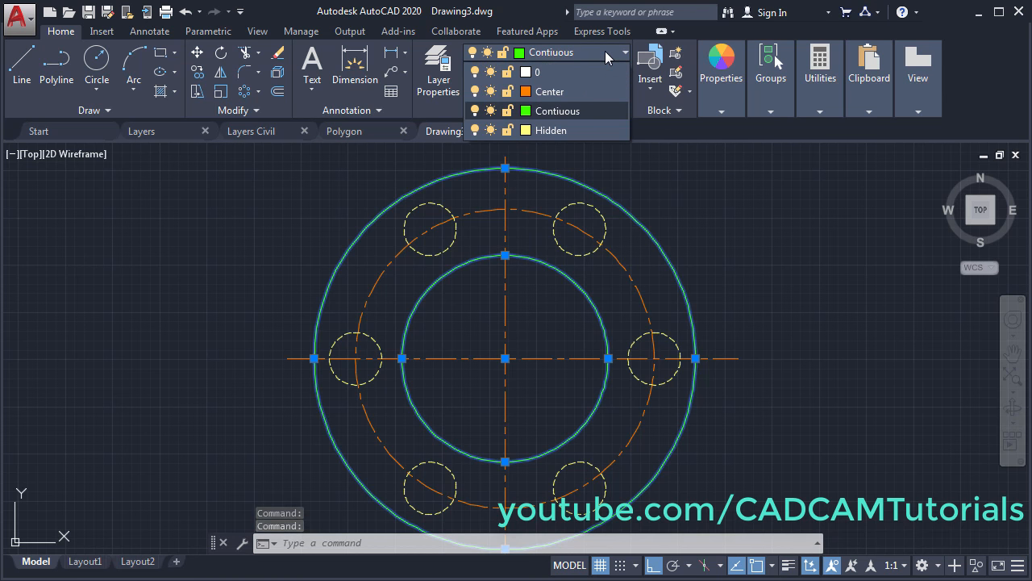
click(568, 92)
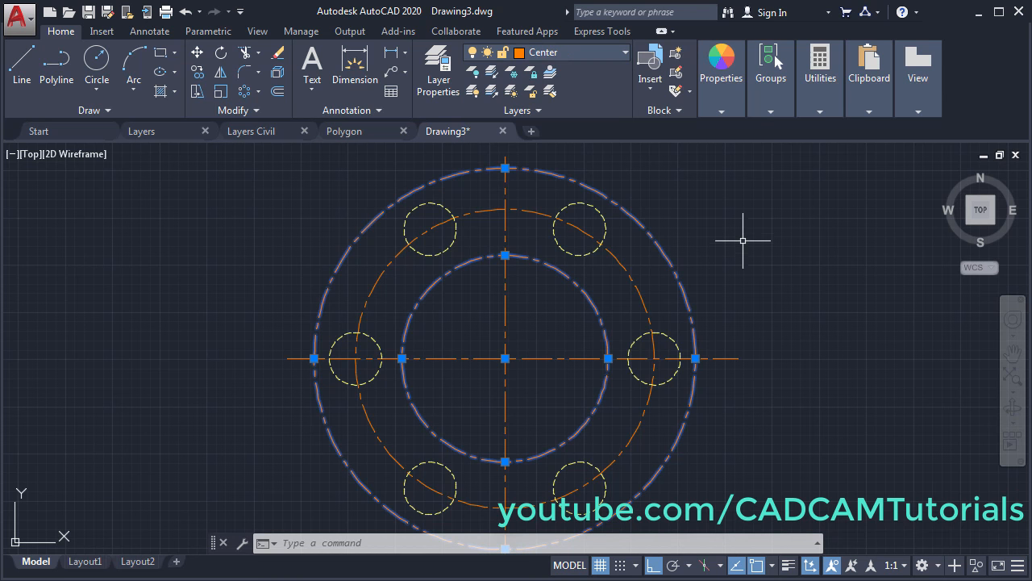
key(Escape)
key(Escape)
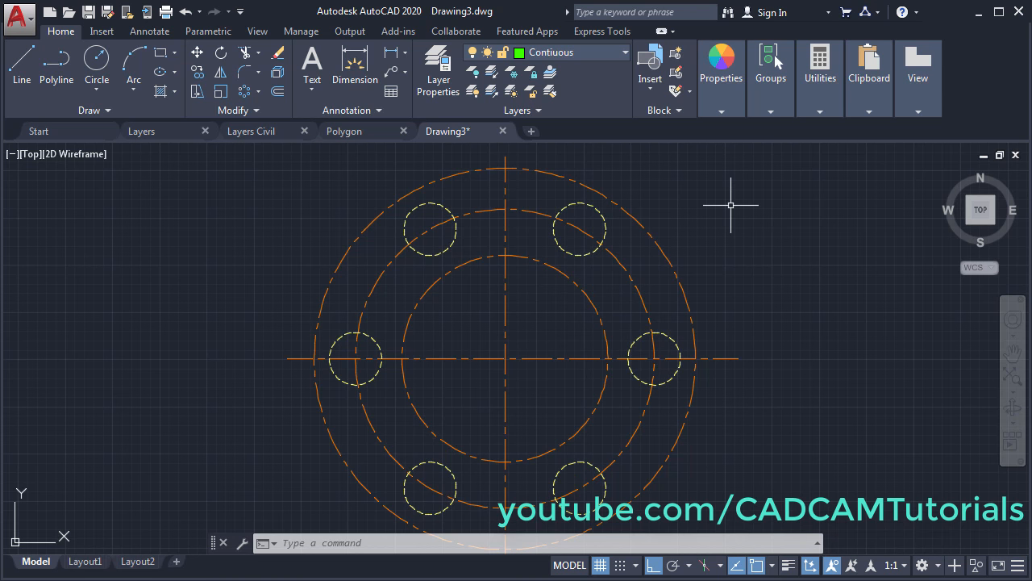
Match the properties of the small dashed circles onto the inner circle and the outer circle with Match Properties.
click(728, 103)
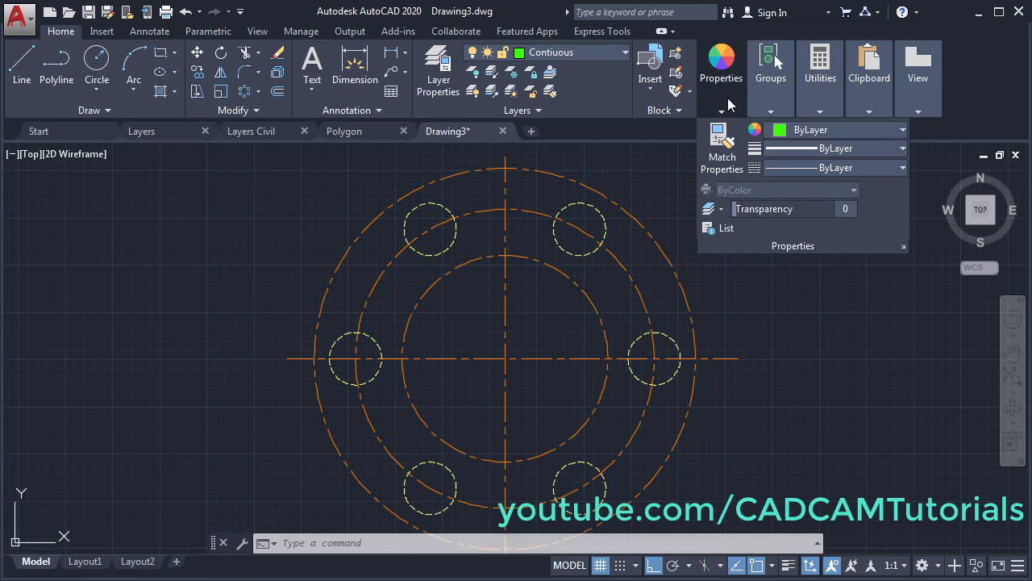
click(717, 167)
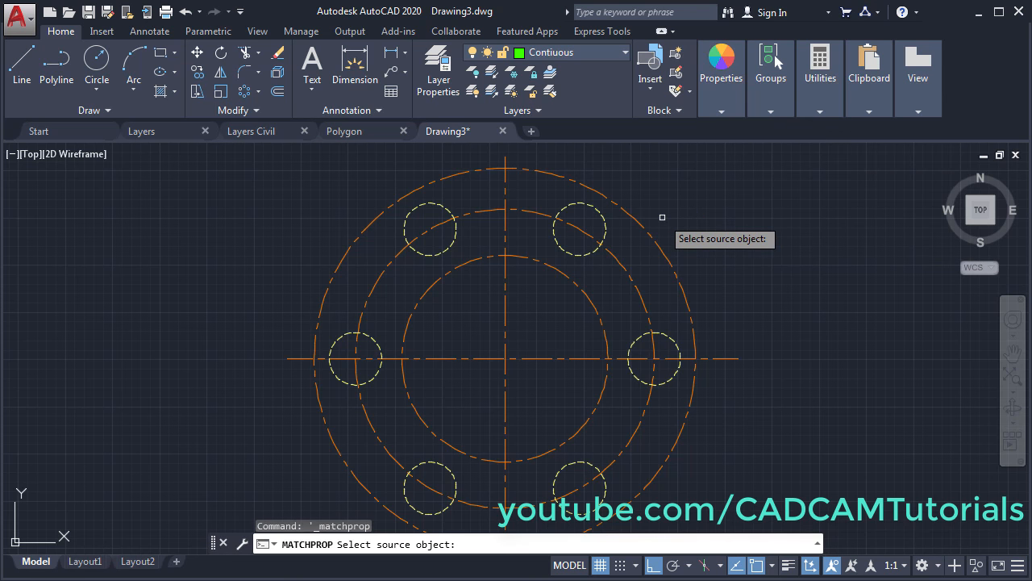
click(586, 252)
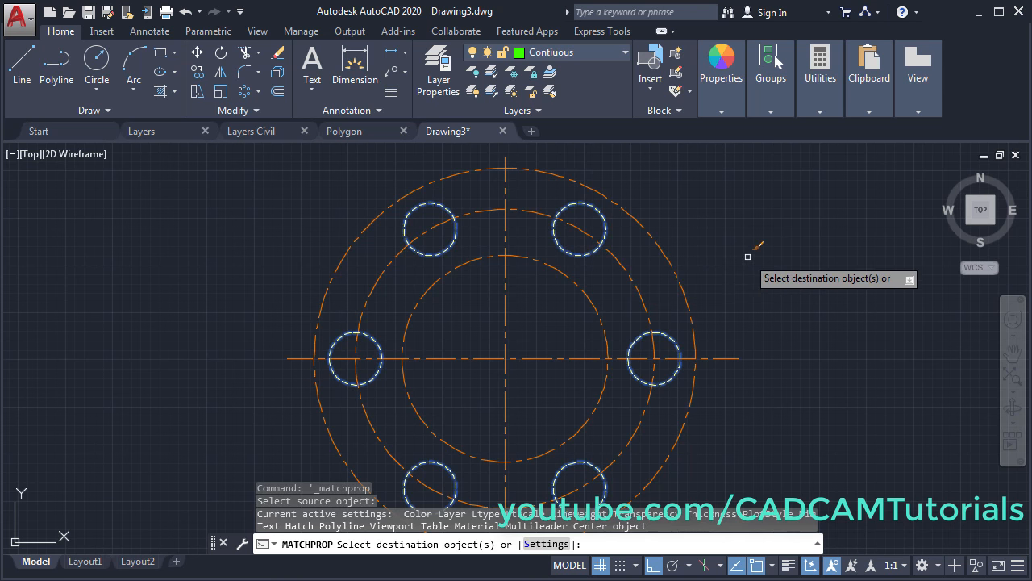
click(586, 295)
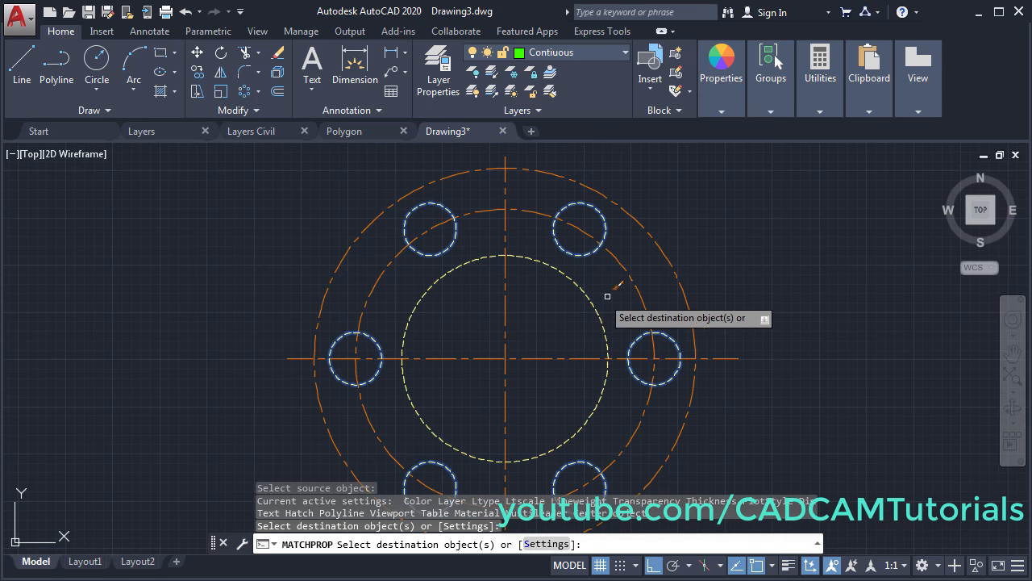
click(663, 250)
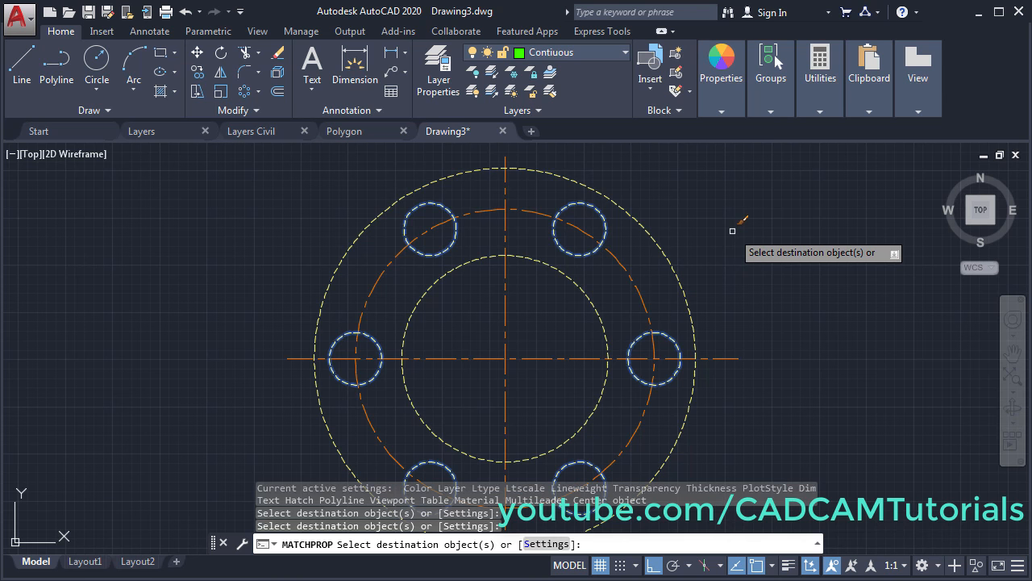
key(Escape)
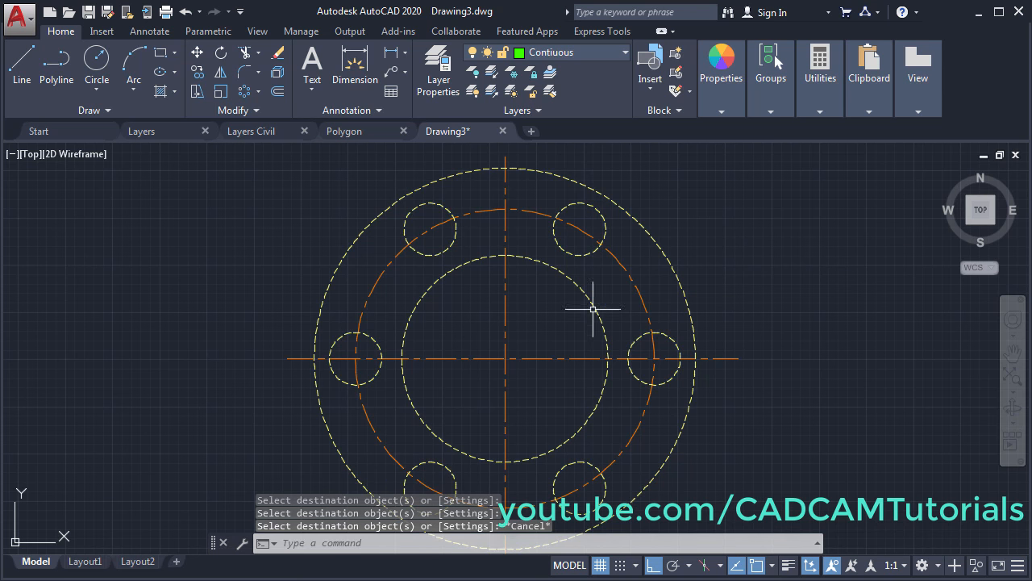
Move the dashed inner and outer circles to the Contiuous layer and clear the selection.
click(577, 285)
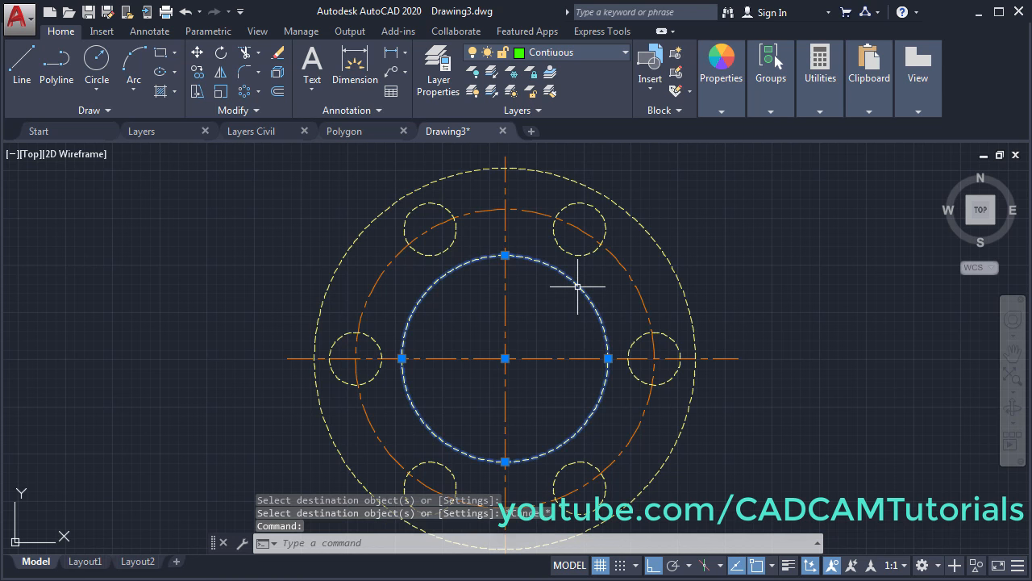
click(654, 237)
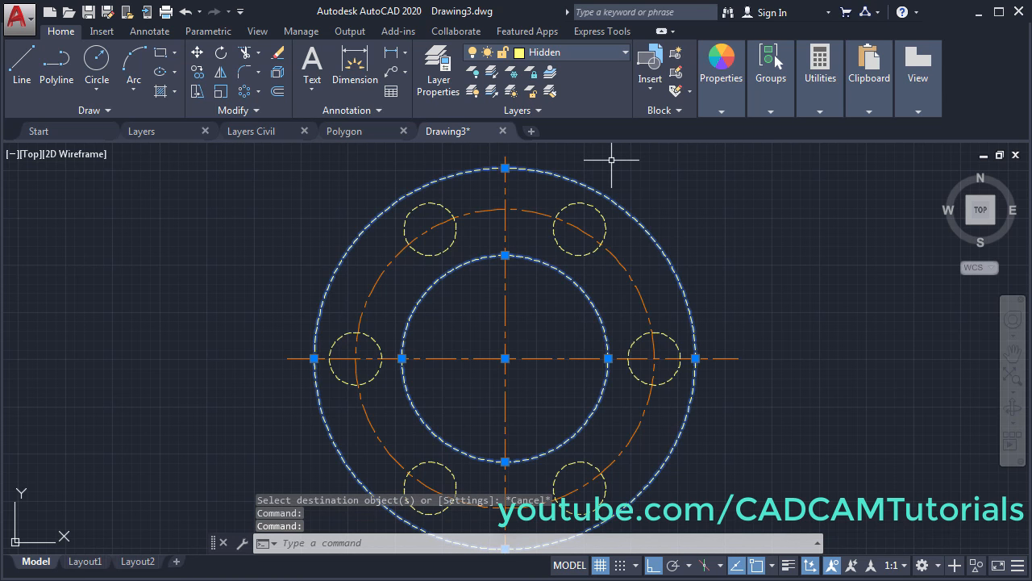
click(575, 53)
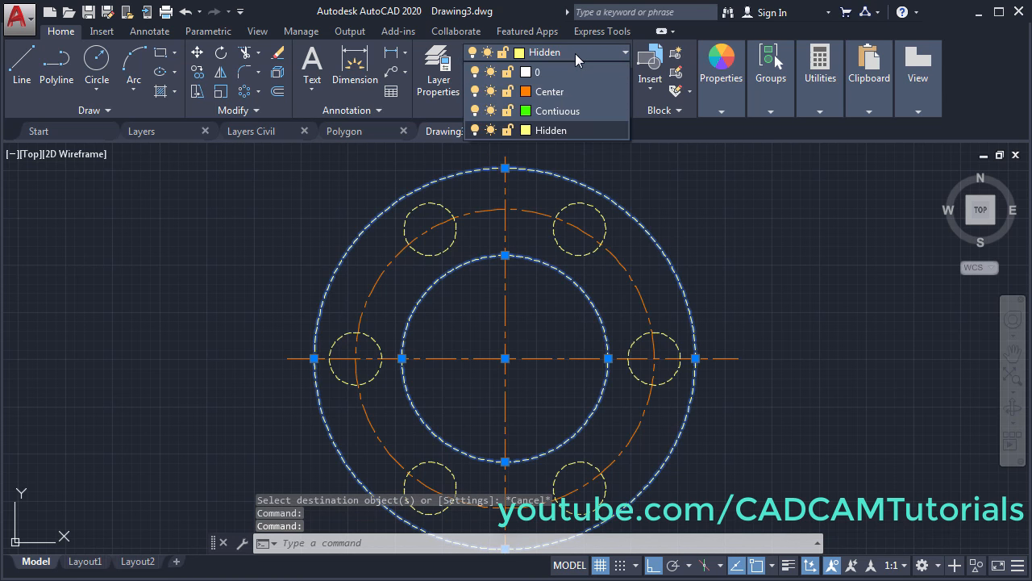
click(567, 113)
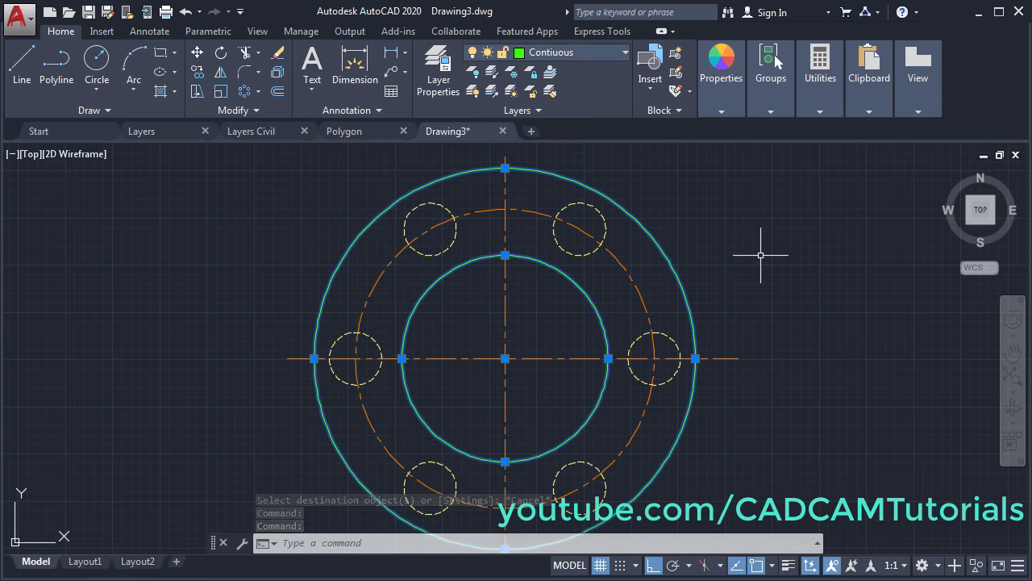
key(Escape)
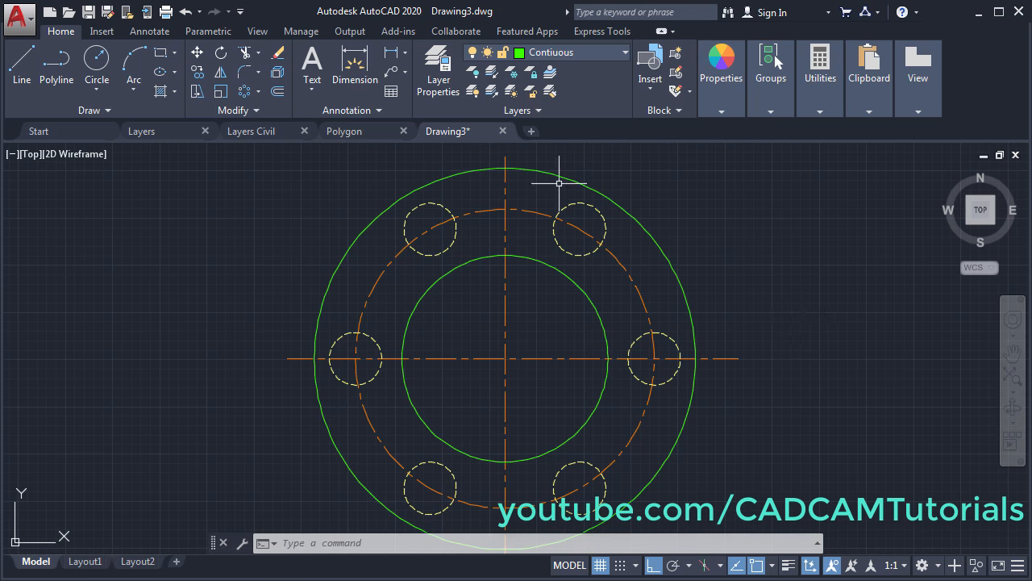
Turn the Center layer off to hide its objects and turn it back on.
click(622, 55)
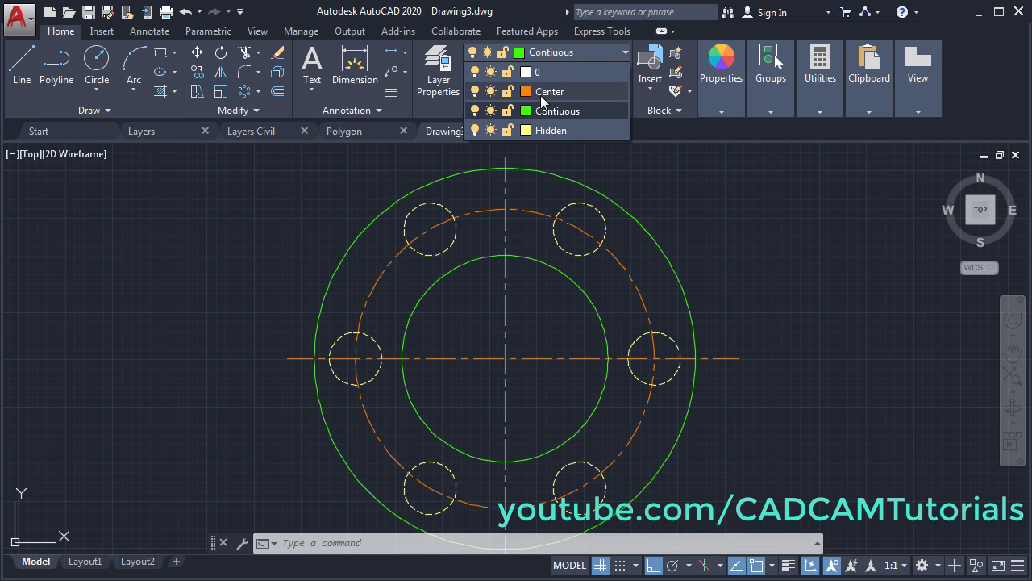
click(476, 91)
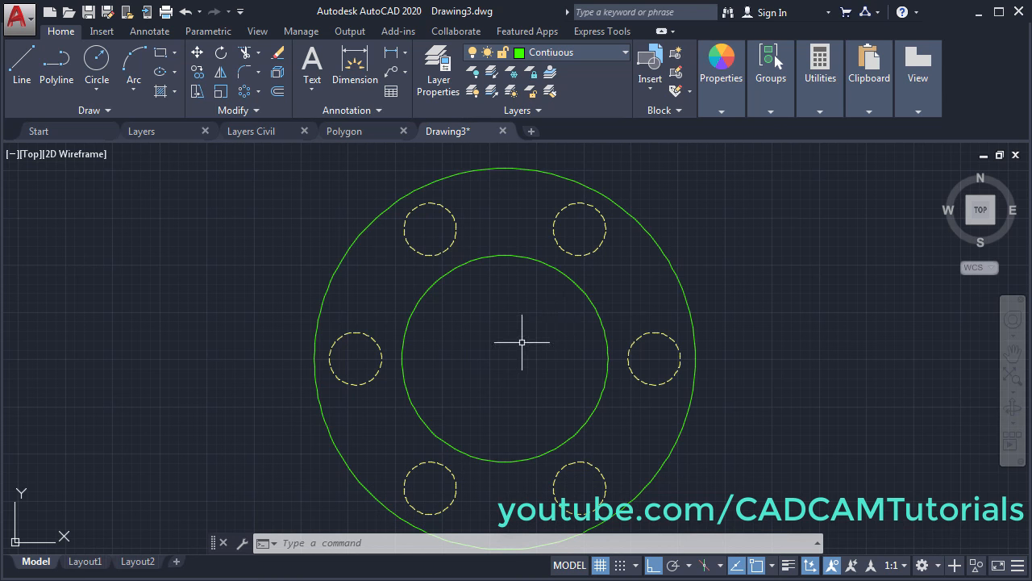
click(572, 52)
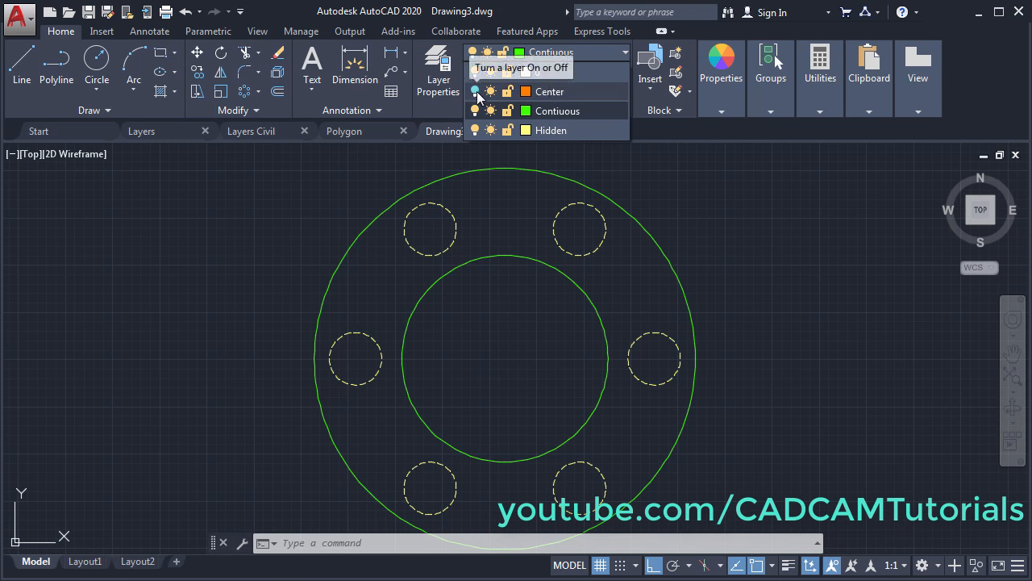
click(475, 91)
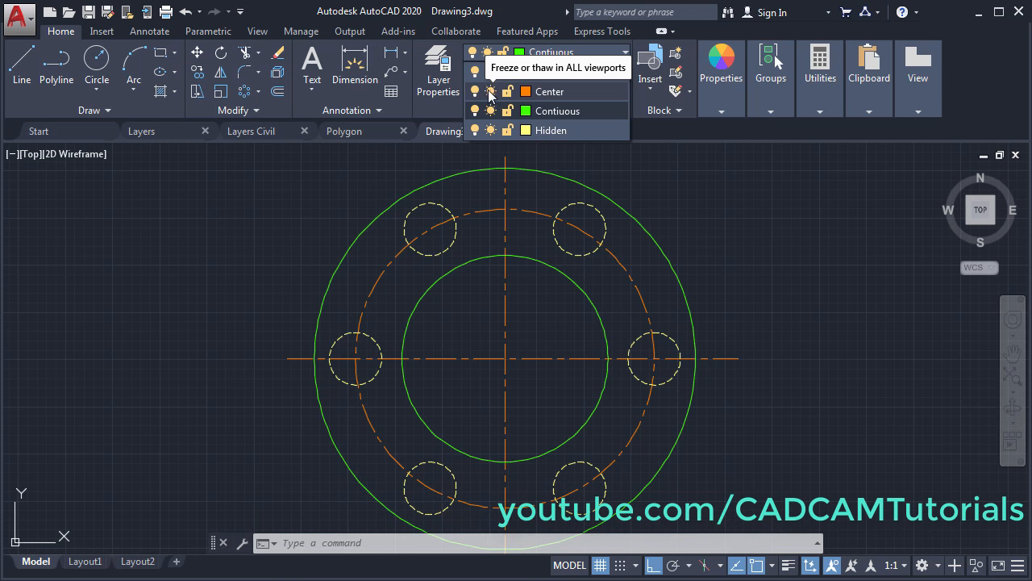
Freeze the Center layer and thaw it again.
click(490, 91)
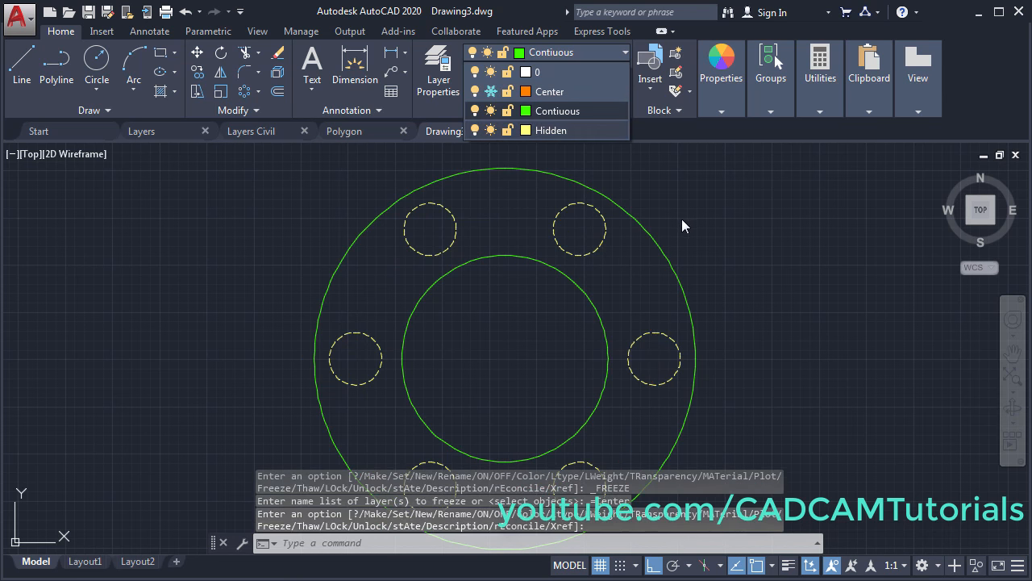
click(709, 205)
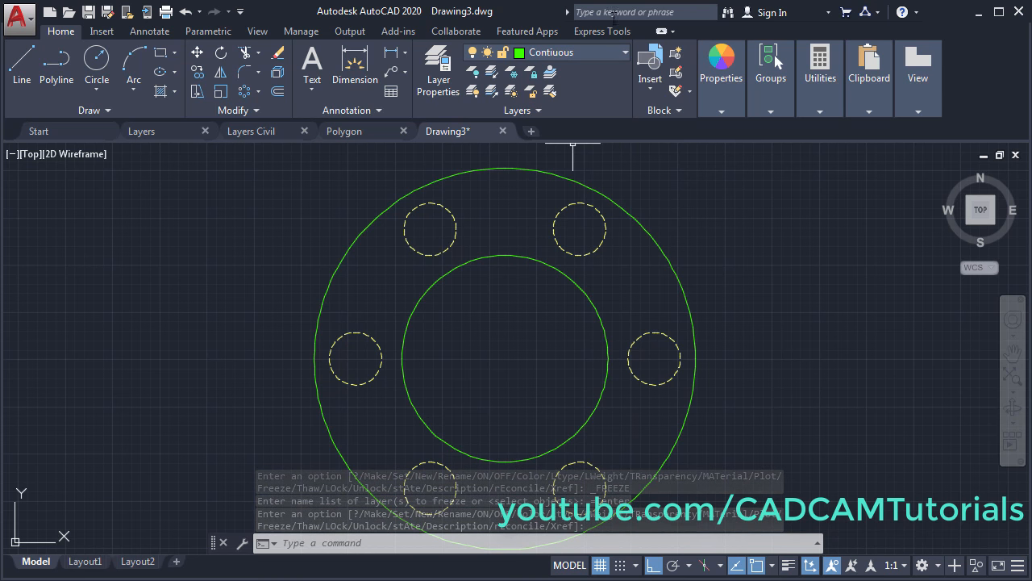
click(587, 50)
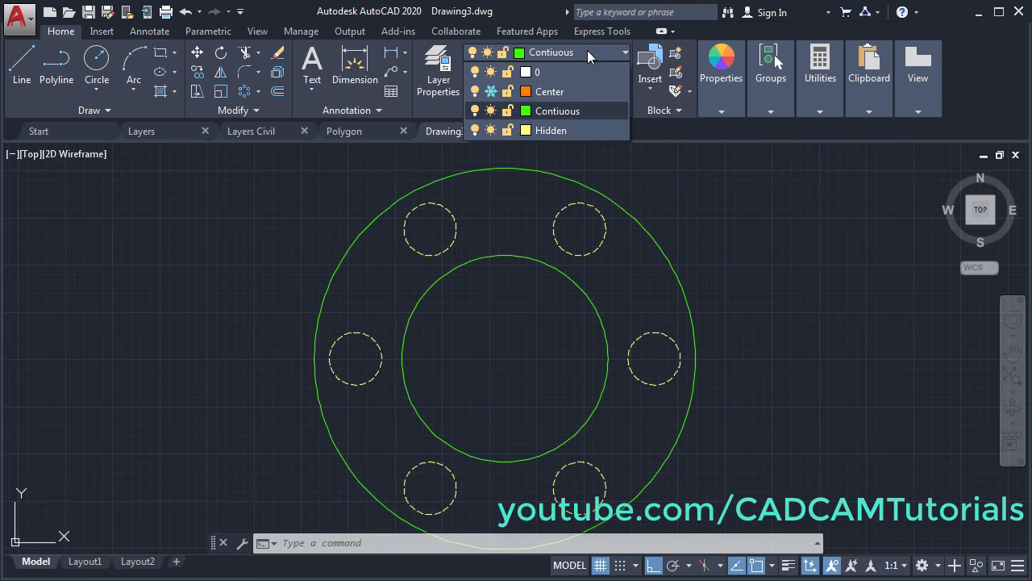
click(492, 94)
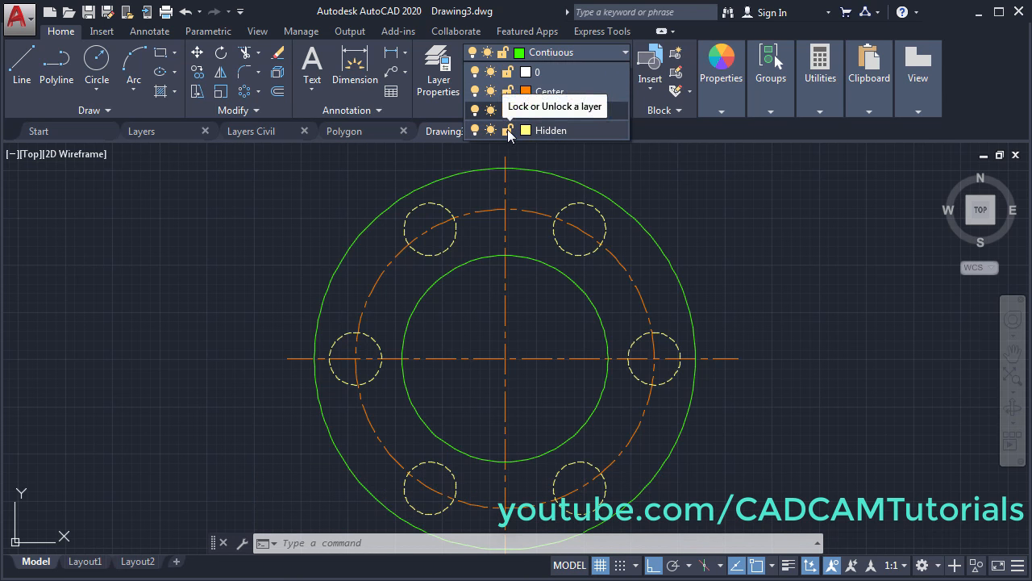
Lock the Hidden layer and run Erase on a crossing window around the whole flange.
click(508, 130)
scroll(656, 253, down, 2)
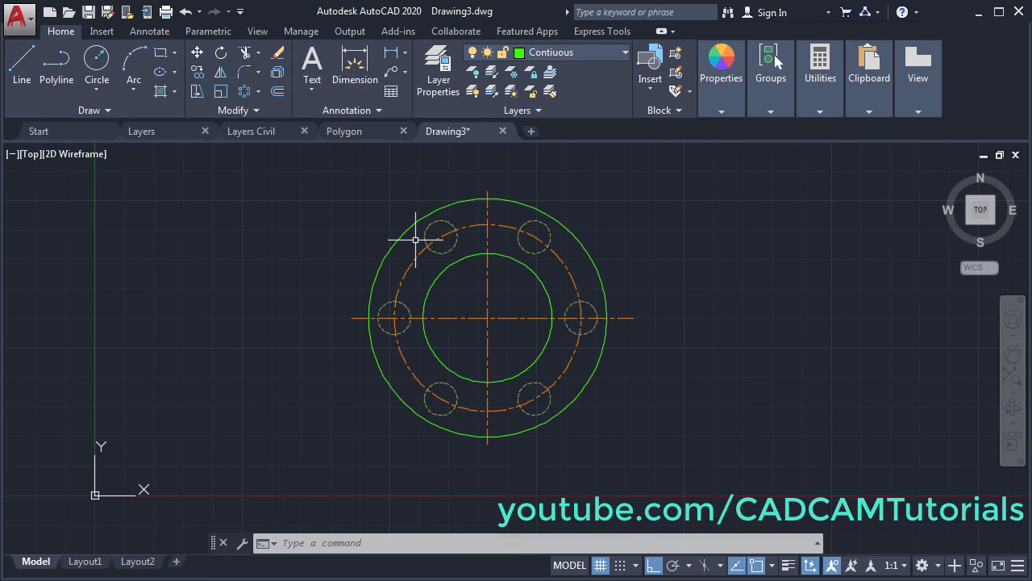
click(276, 59)
click(650, 166)
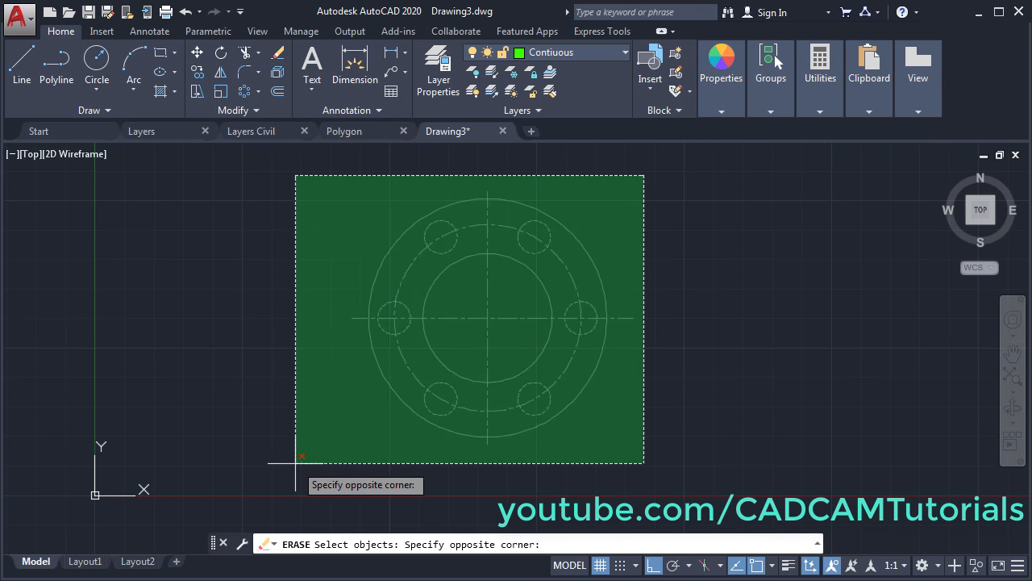
click(268, 490)
key(Return)
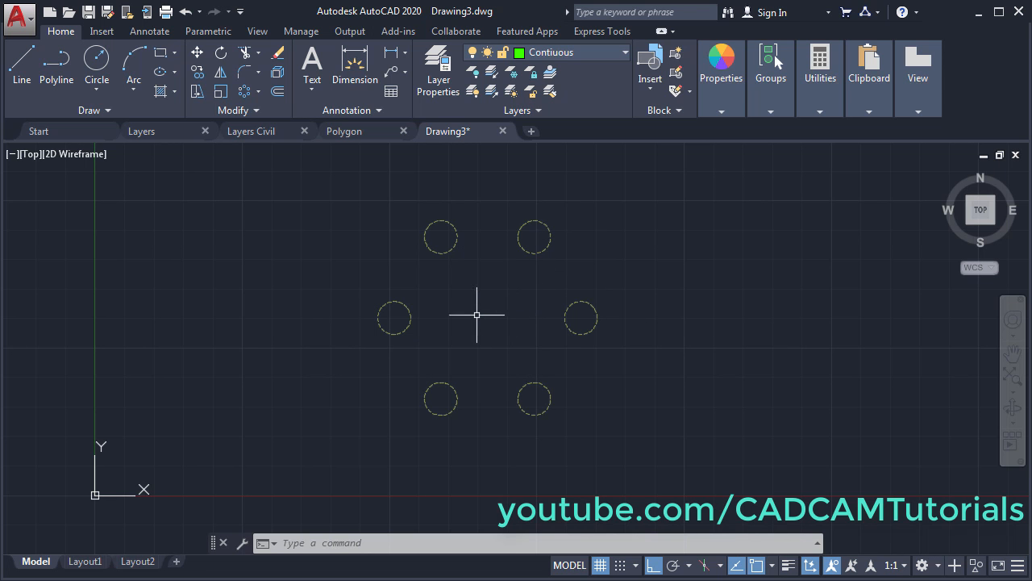
Undo the erase of the flange objects and unlock the Hidden layer.
click(185, 15)
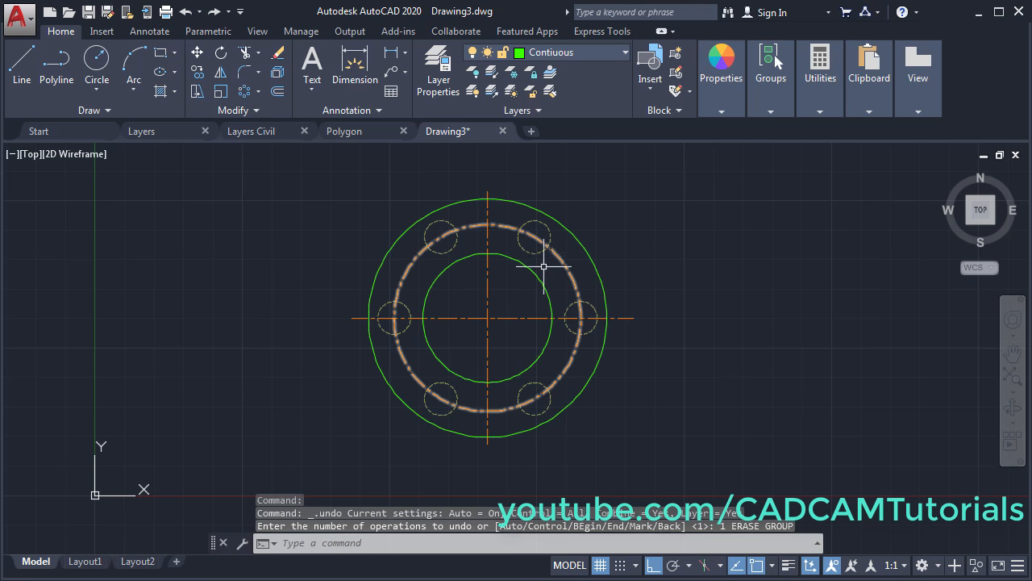
click(561, 50)
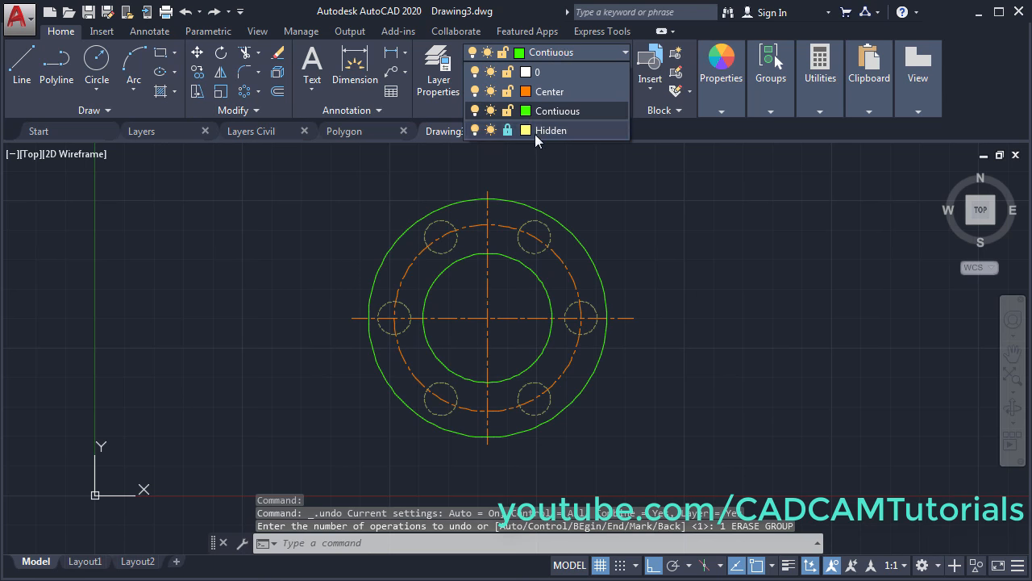
click(507, 131)
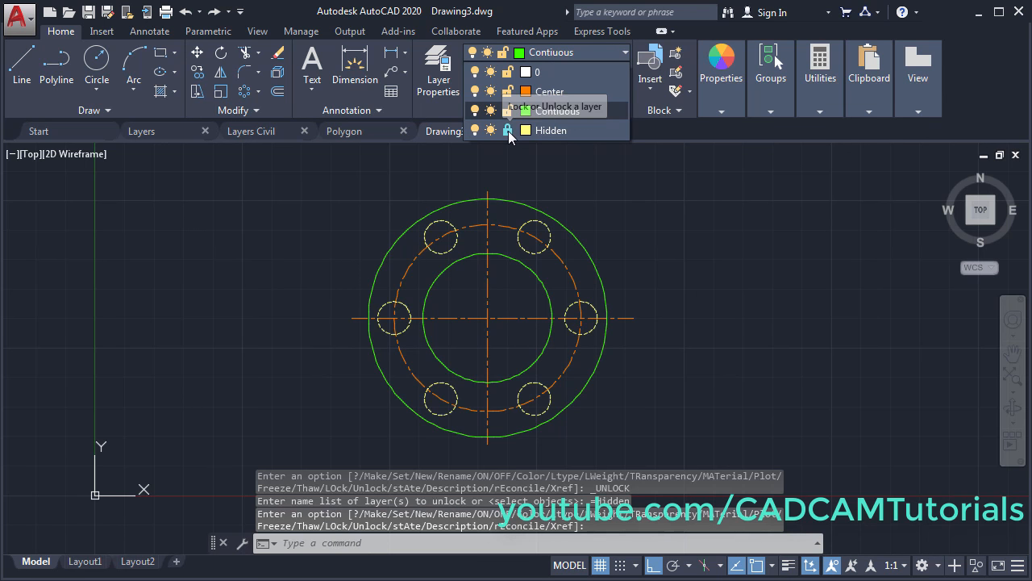
click(644, 272)
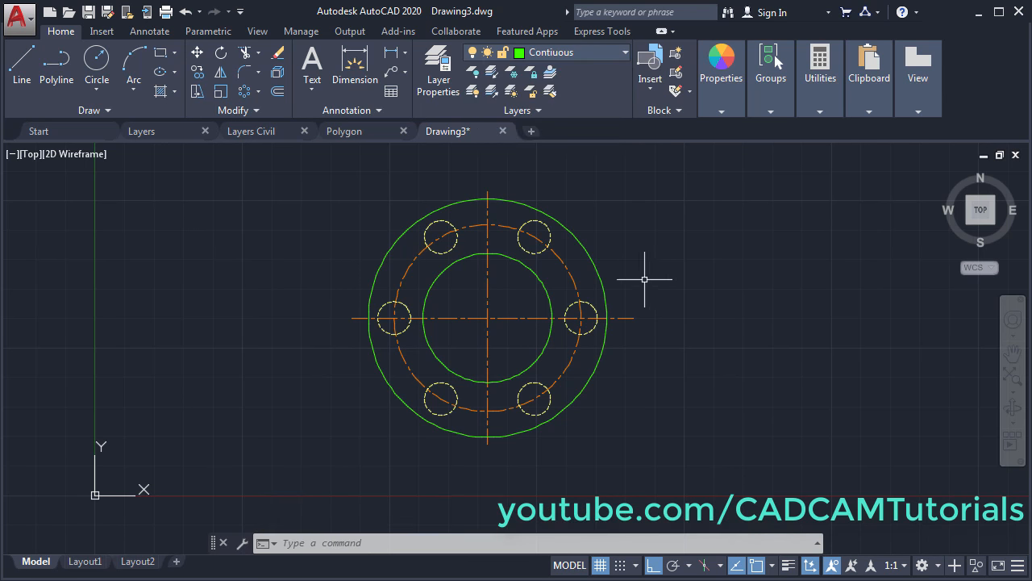
Draw an ellipse by its center in the empty area beside the flange, with a 700 horizontal half-axis and a 900 vertical half-axis.
middle_click(636, 277)
middle_click(636, 277)
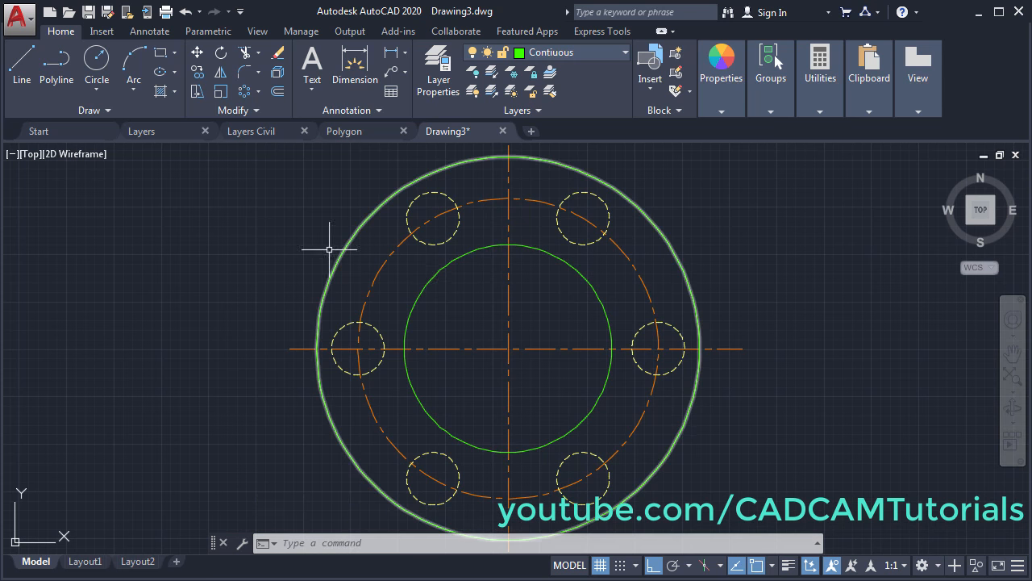
scroll(584, 280, down, 2)
middle_drag(584, 280, 216, 347)
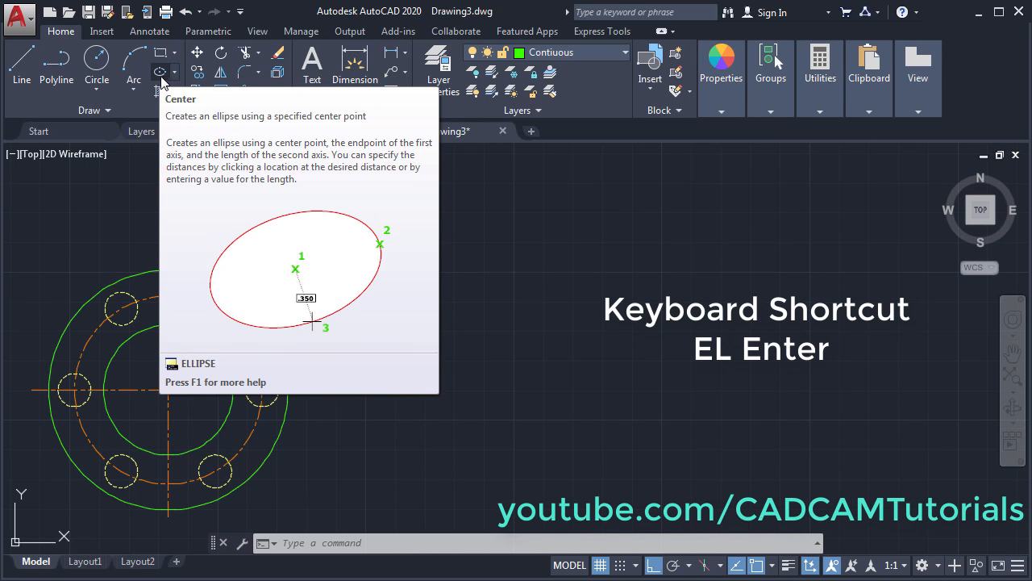
click(160, 73)
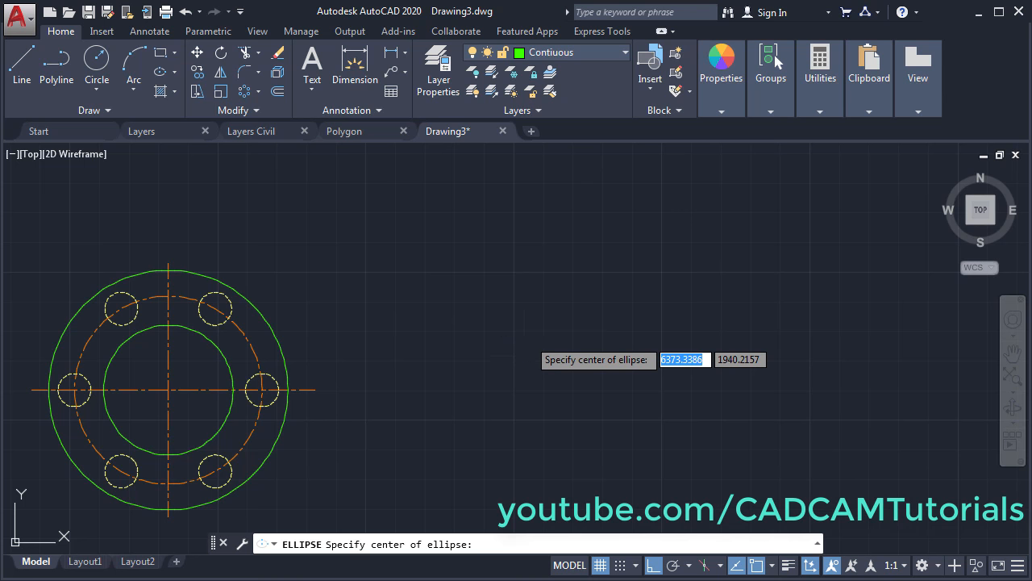
click(528, 338)
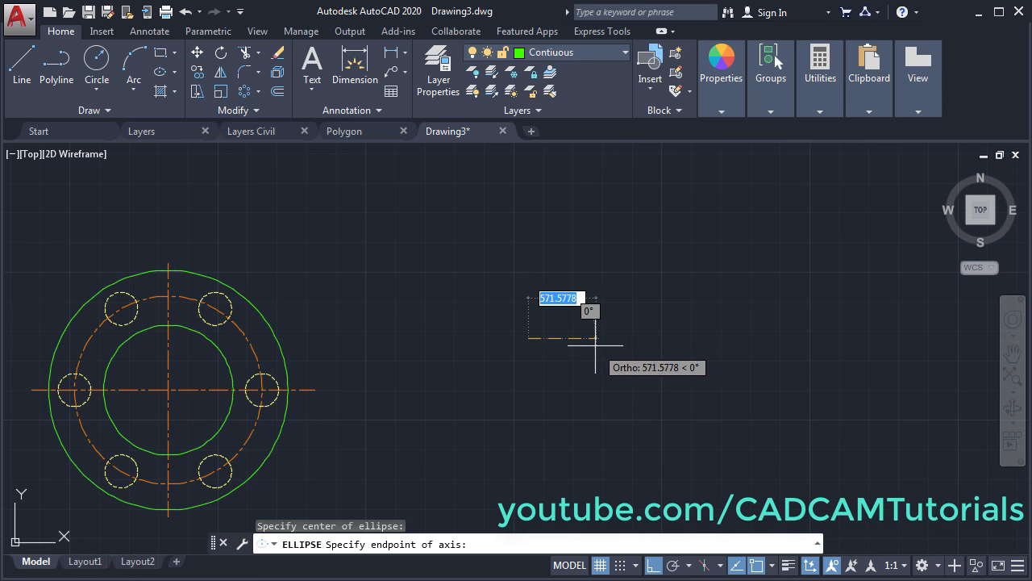
click(641, 341)
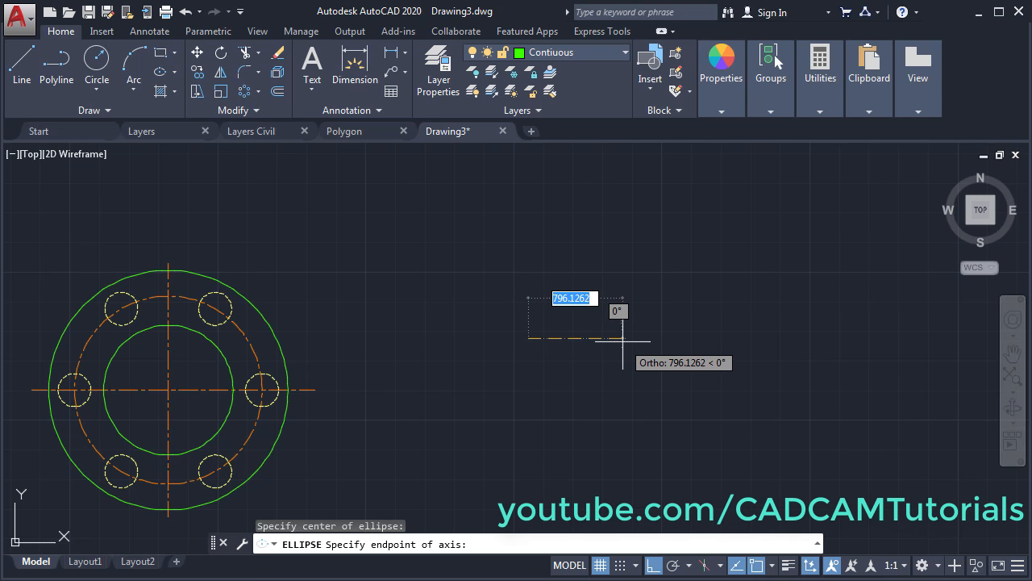
text(700)
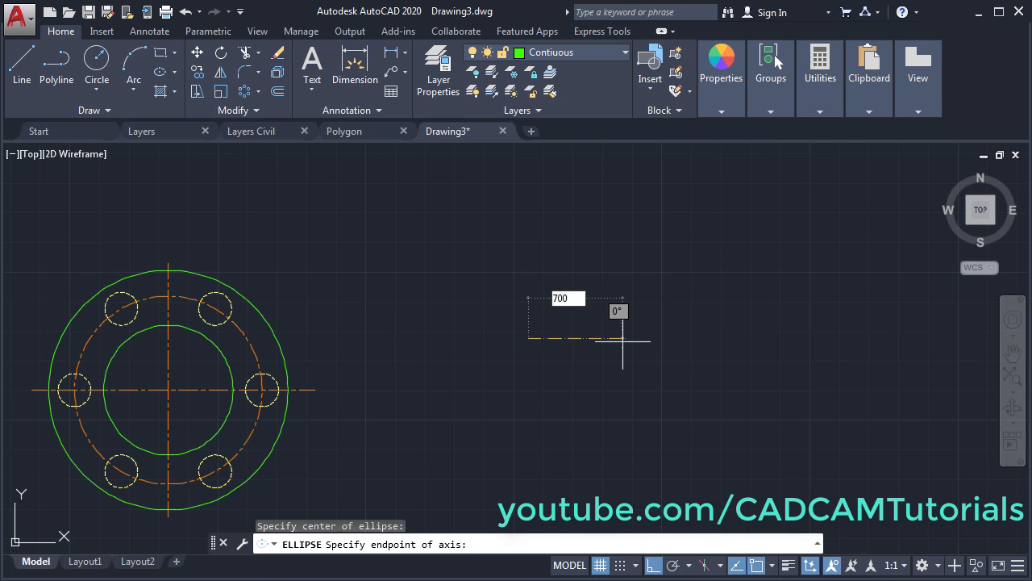
key(Return)
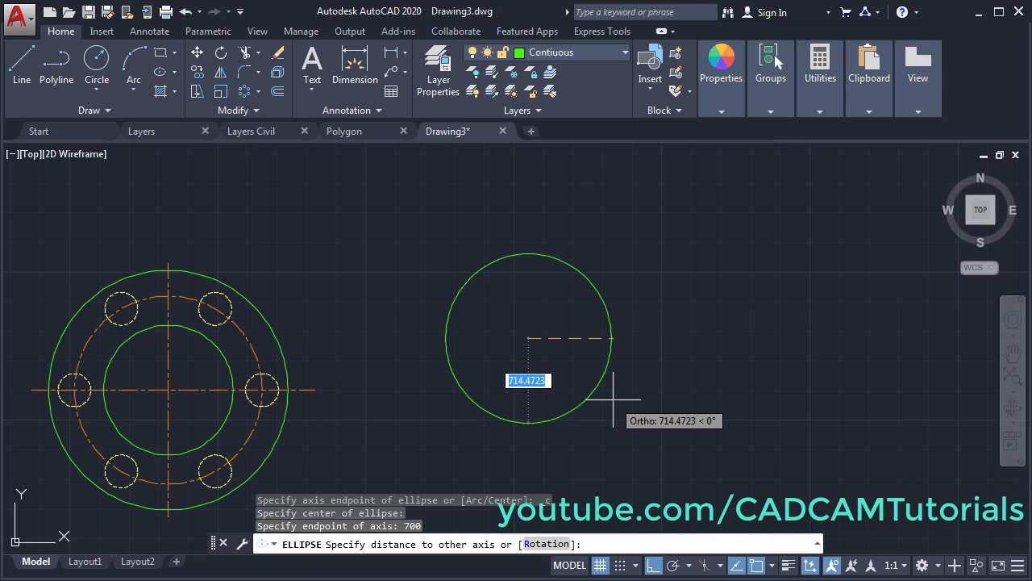
text(900)
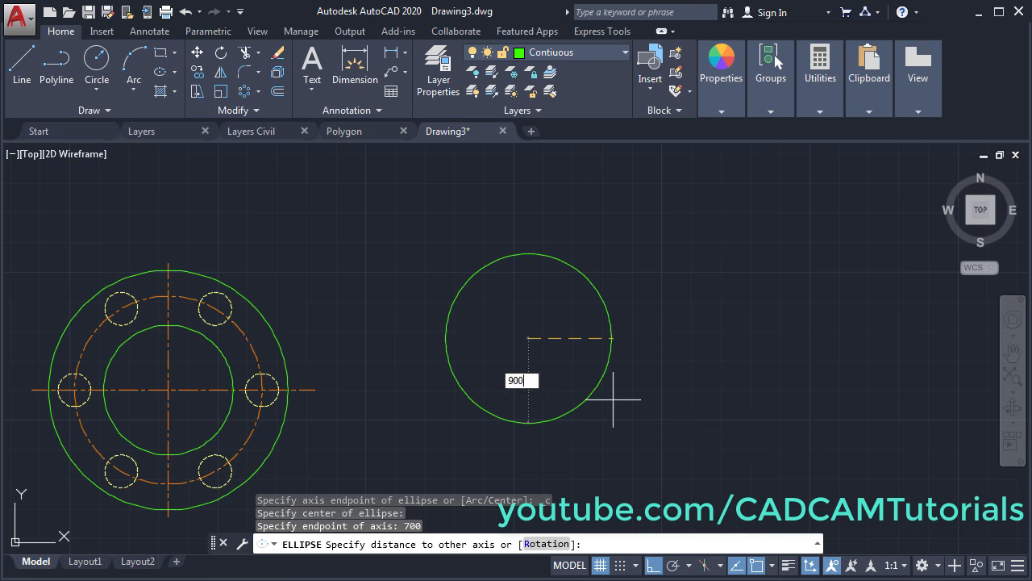
key(Return)
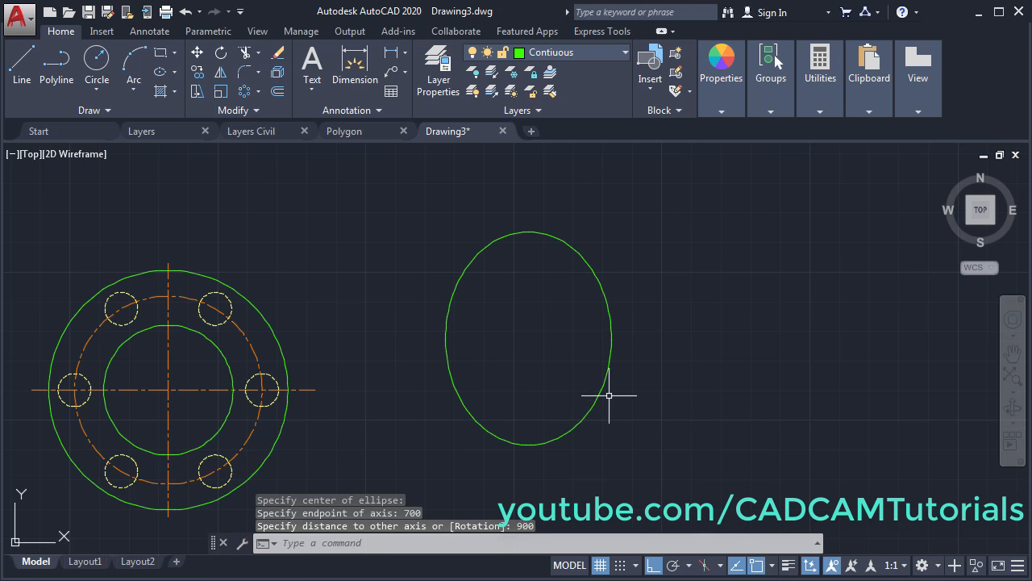
Draw a center-based ellipse beside the first one with Ortho off, a 600 half-axis at 45° and a 1000 other half-axis.
mouse_move(612, 398)
middle_down()
mouse_move(613, 410)
mouse_move(492, 398)
mouse_move(389, 409)
middle_up()
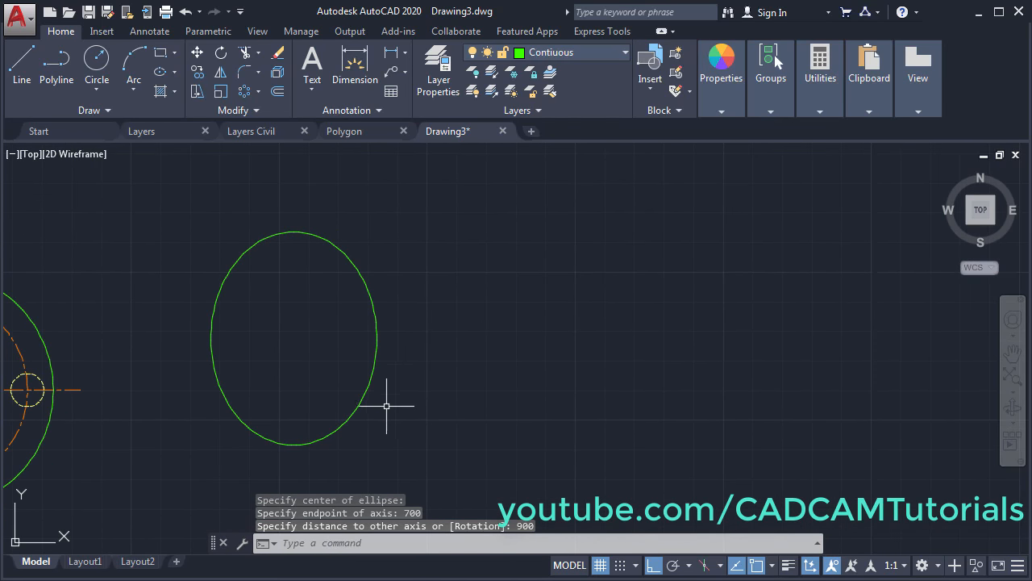
click(160, 74)
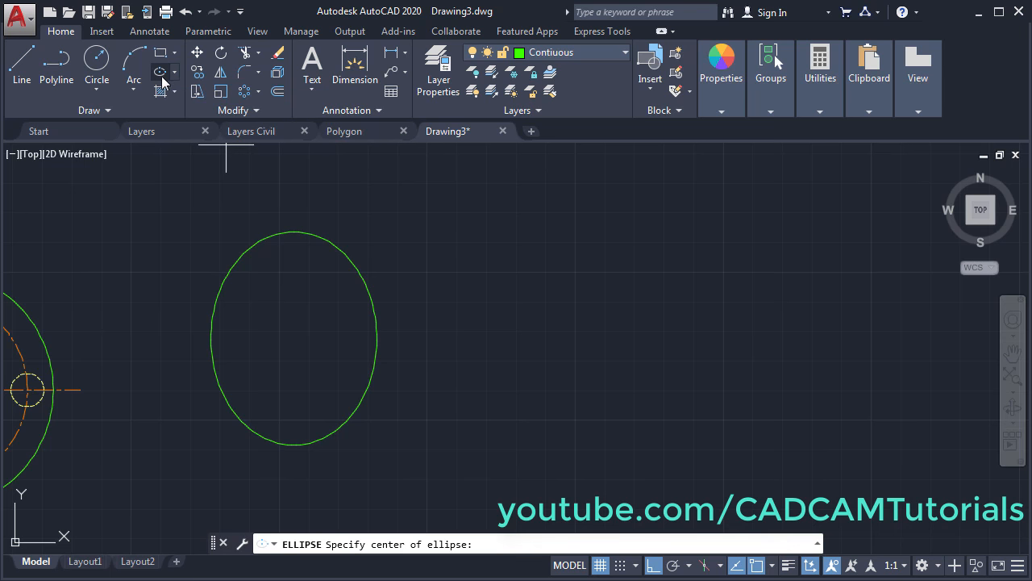
click(609, 336)
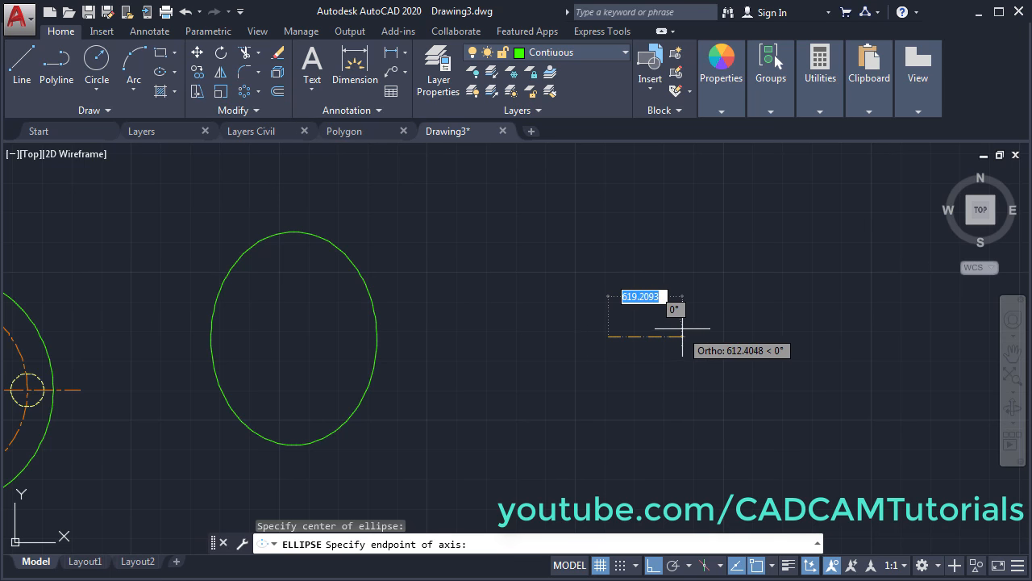
click(655, 567)
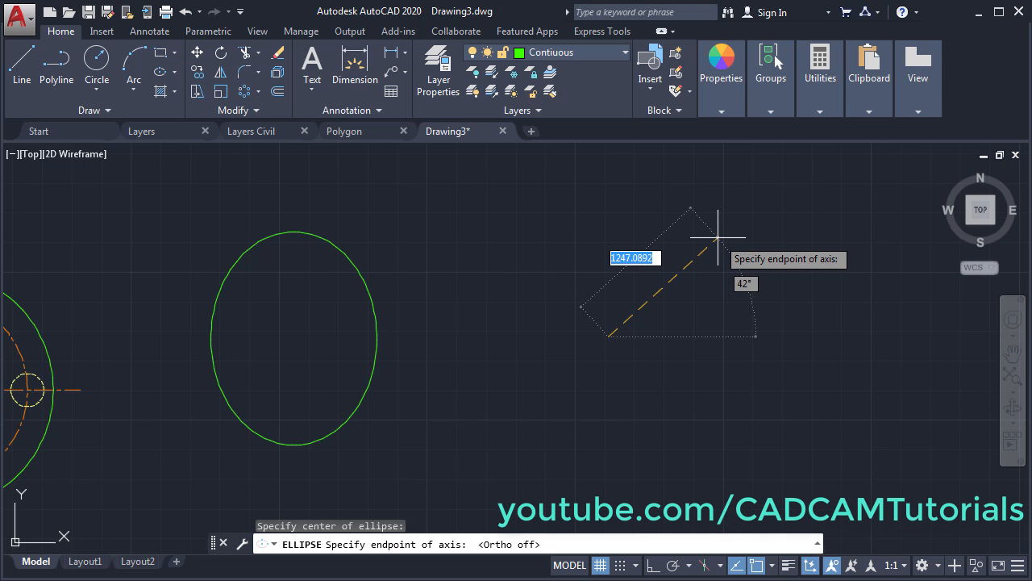
text(600)
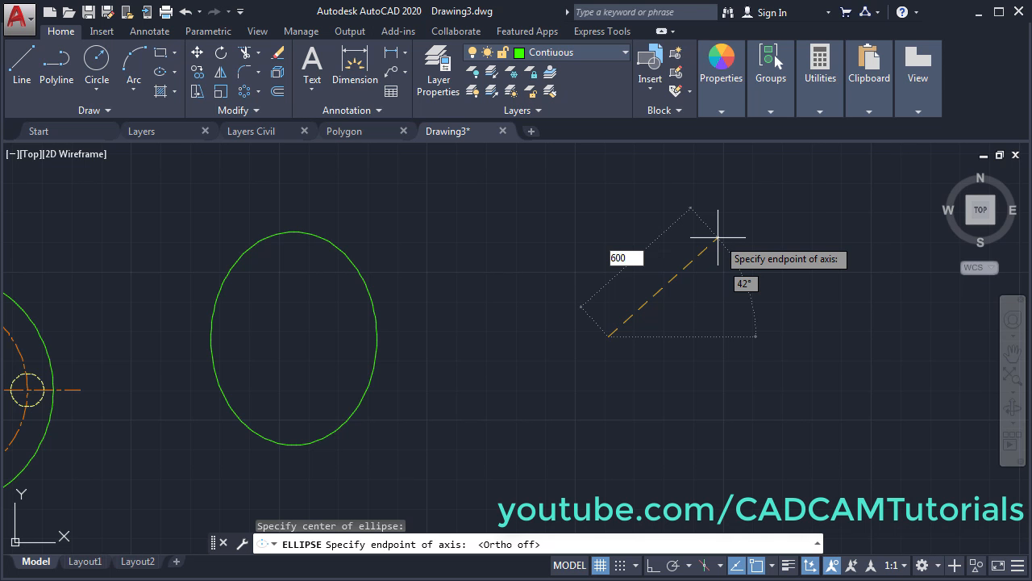
key(Tab)
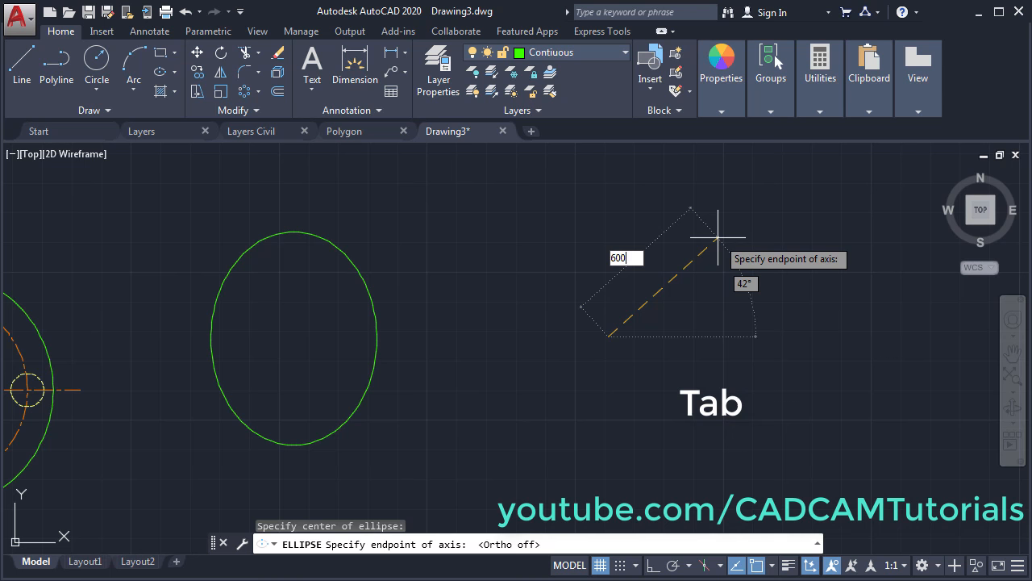
key(Tab)
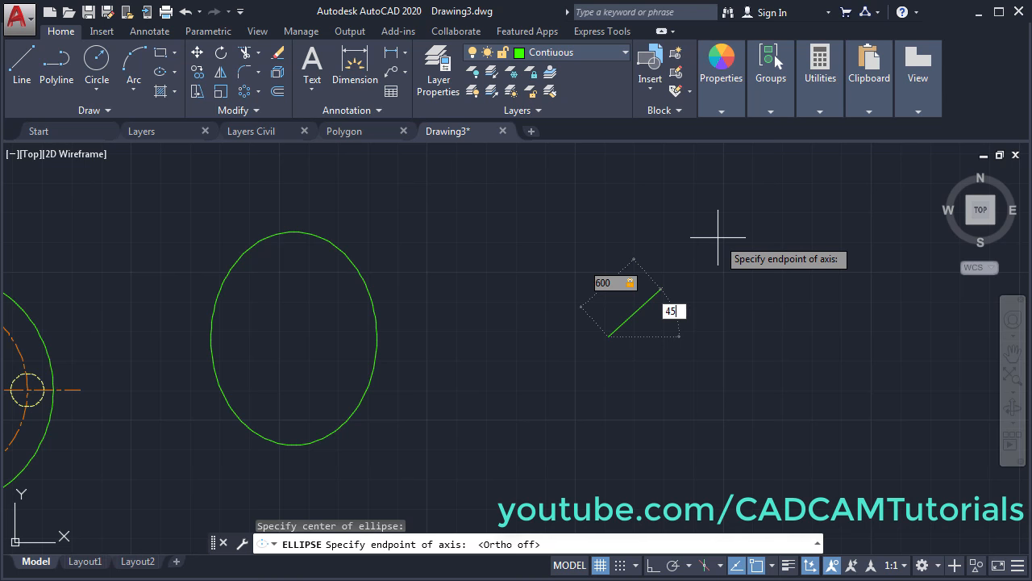
key(Return)
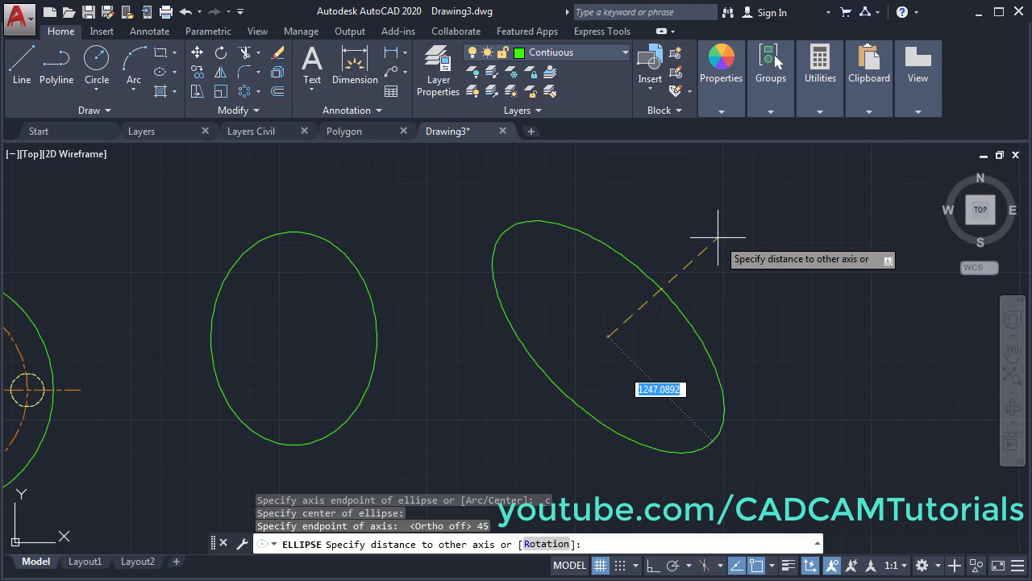
text(1000)
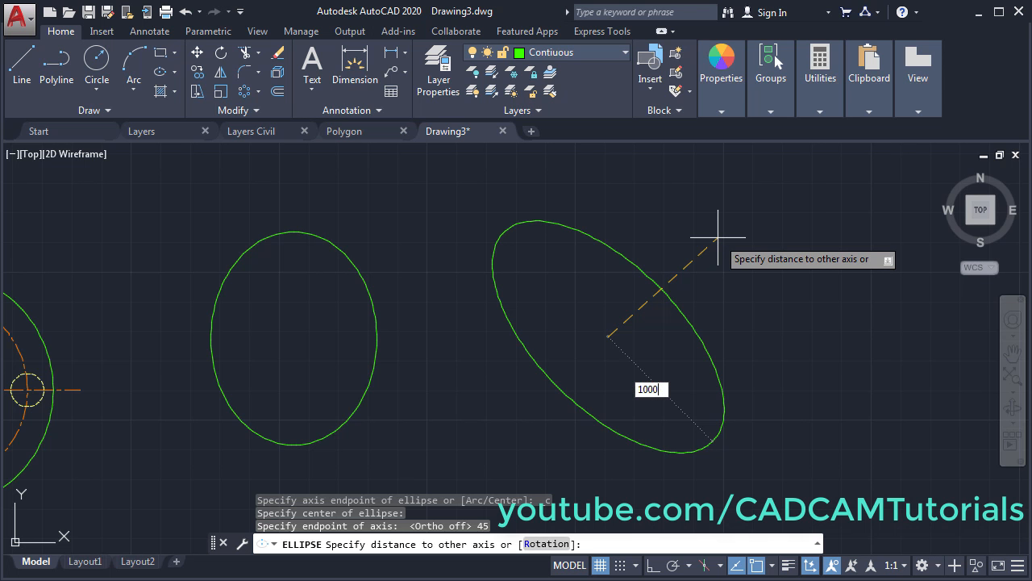
key(Return)
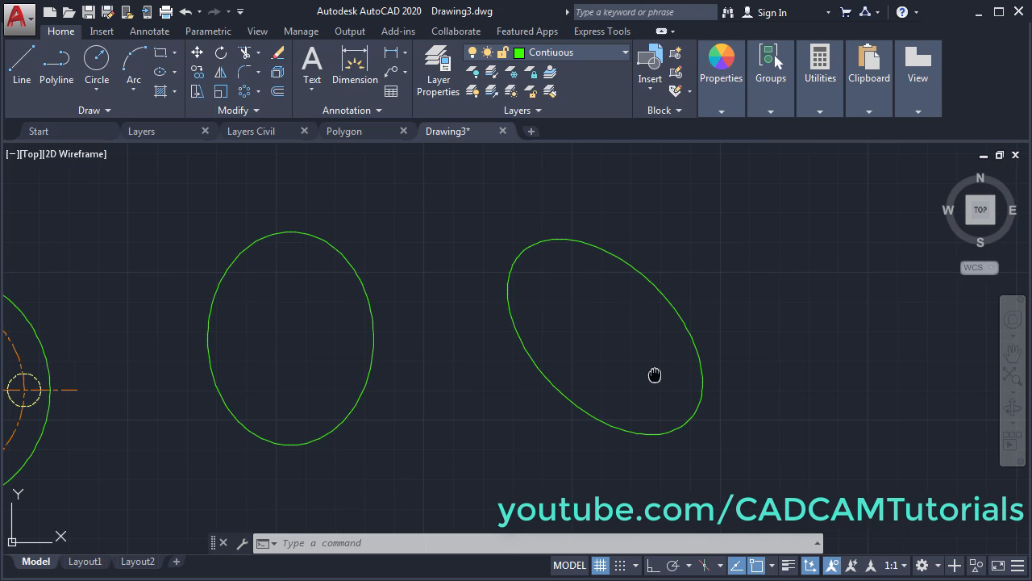
Draw a third ellipse by its center beside the tilted one with Ortho on, a 1200 horizontal half-axis and a 600 vertical half-axis.
middle_drag(656, 374, 452, 363)
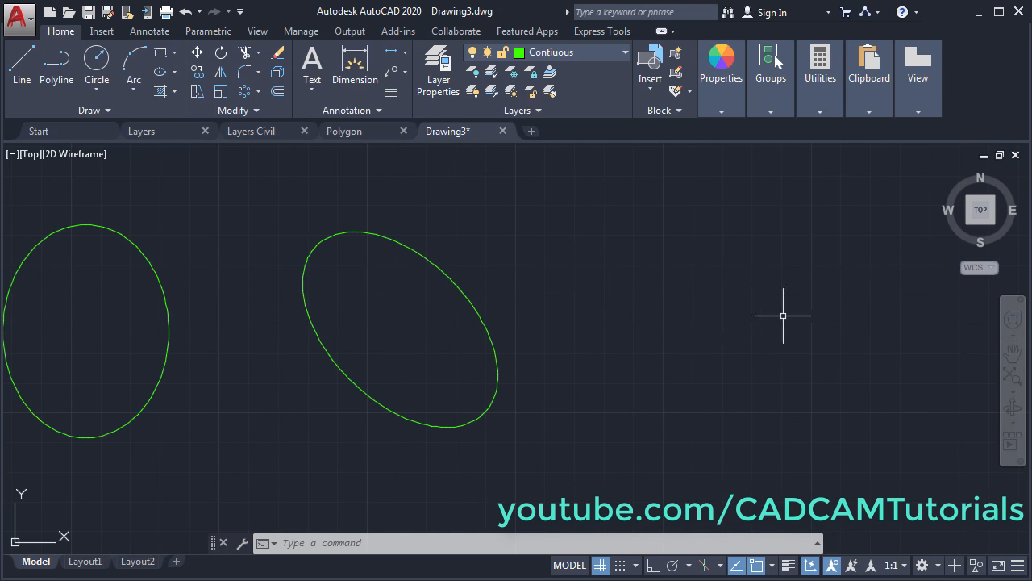
click(160, 74)
click(674, 309)
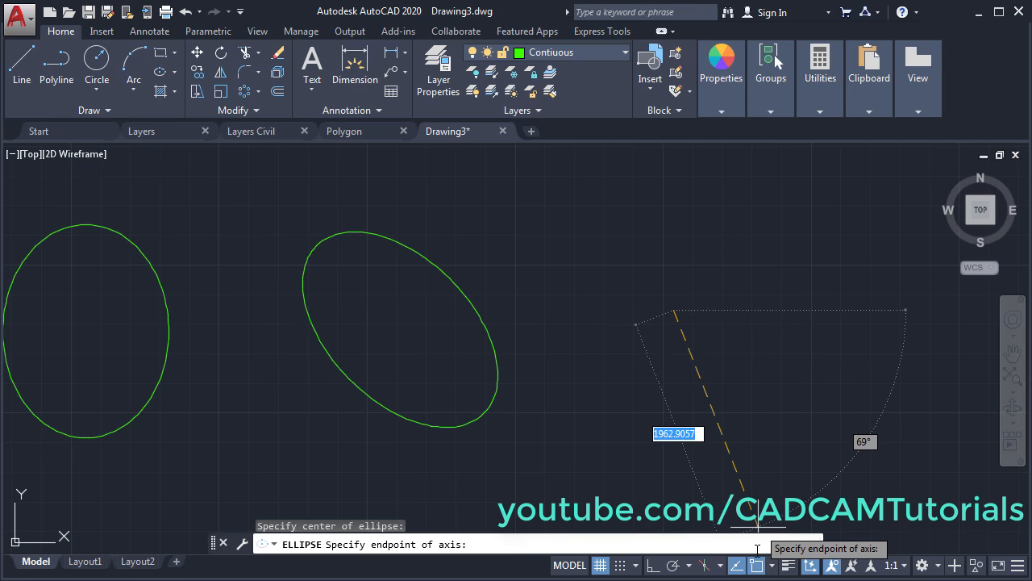
click(652, 567)
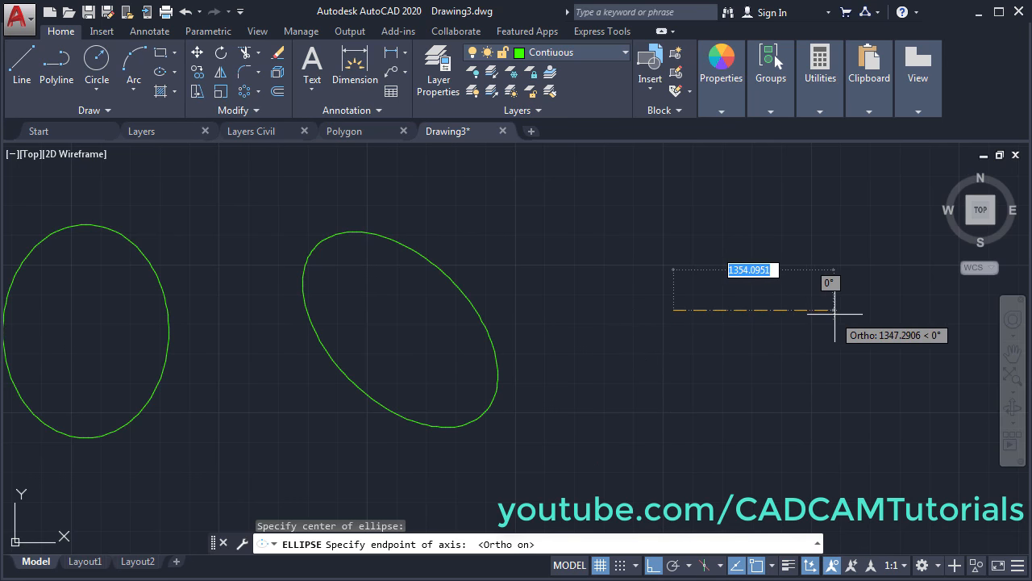
text(12)
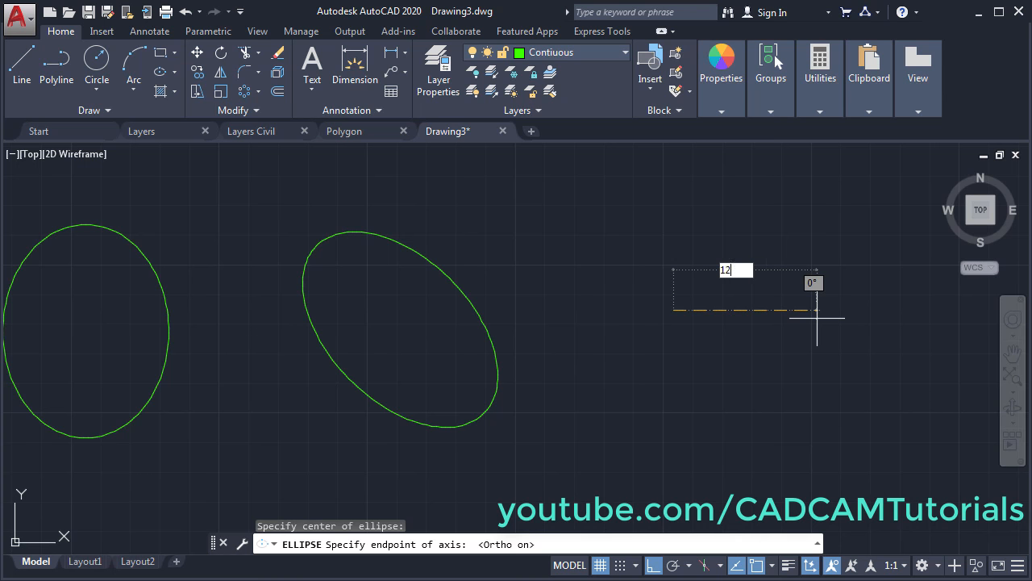
text(00)
key(Return)
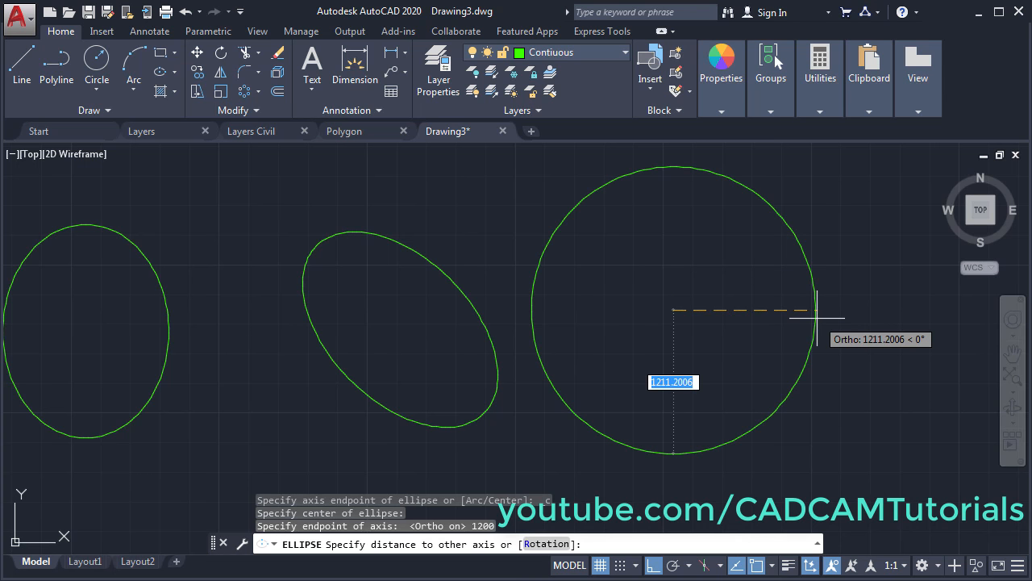
text(600)
key(Return)
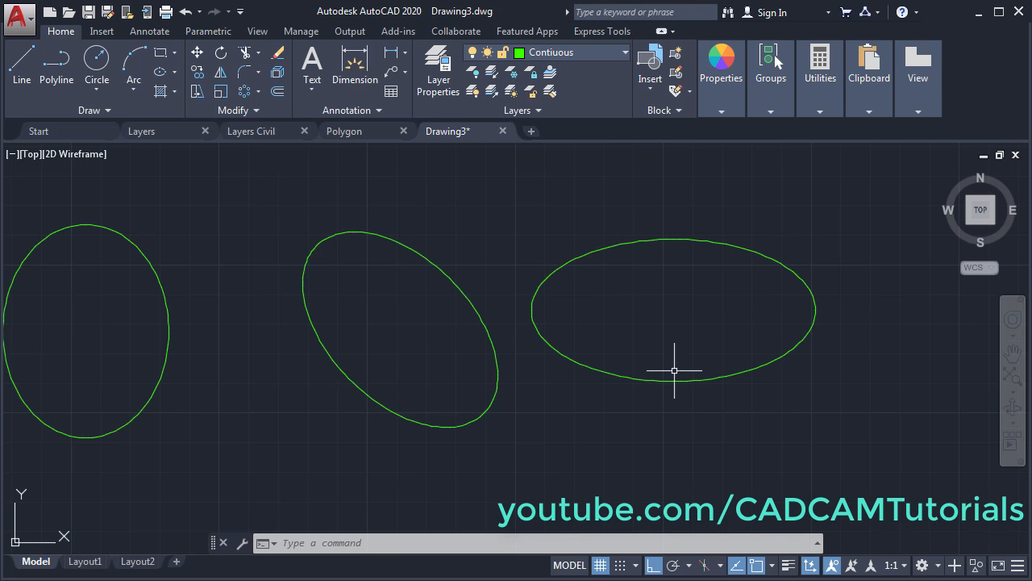
scroll(589, 320, down, 3)
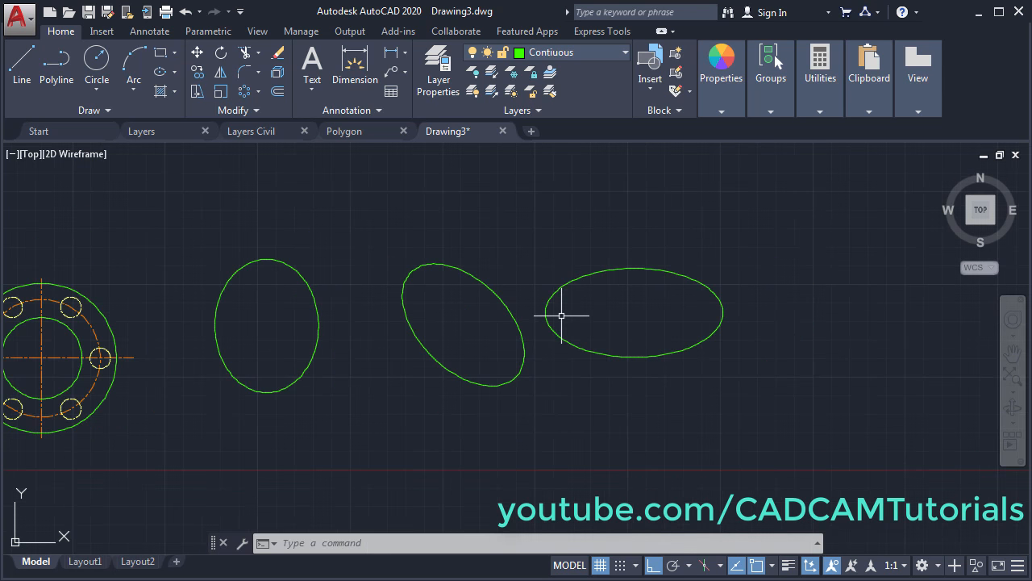
mouse_move(789, 351)
middle_down()
mouse_move(687, 364)
mouse_move(292, 361)
middle_up()
middle_drag(653, 316, 646, 377)
middle_drag(554, 361, 569, 342)
scroll(568, 337, up, 2)
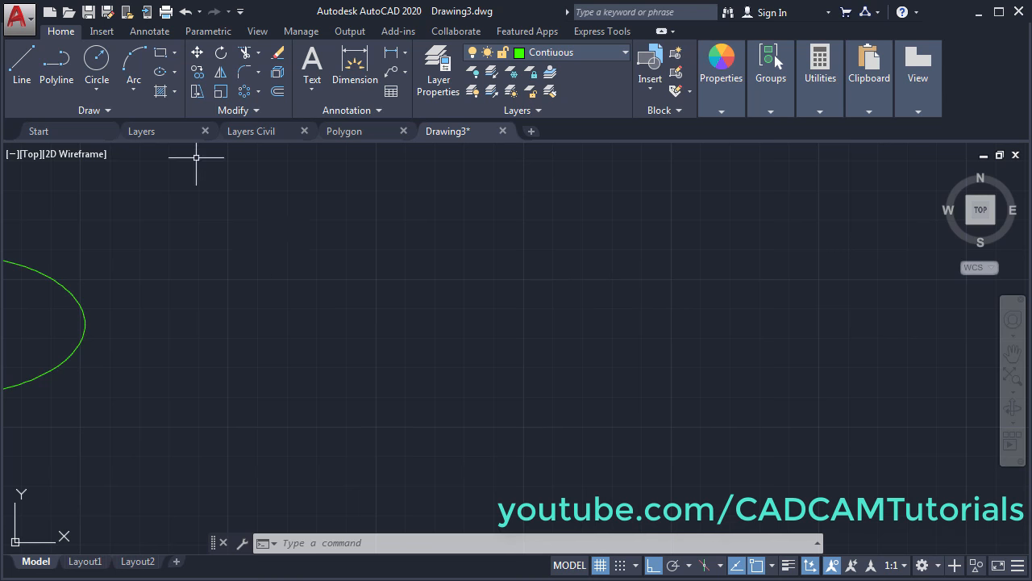
click(176, 52)
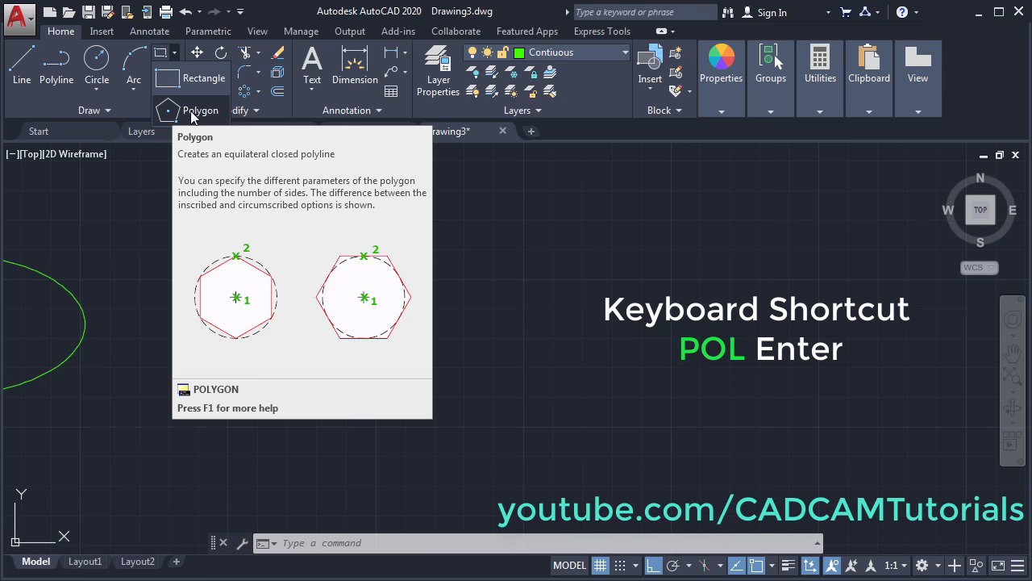
key(Escape)
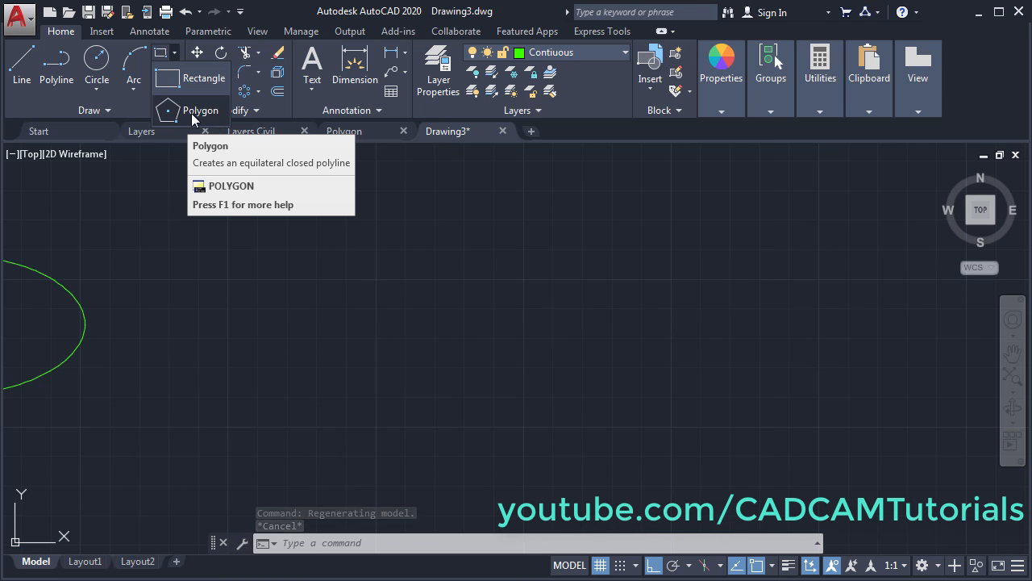
click(191, 113)
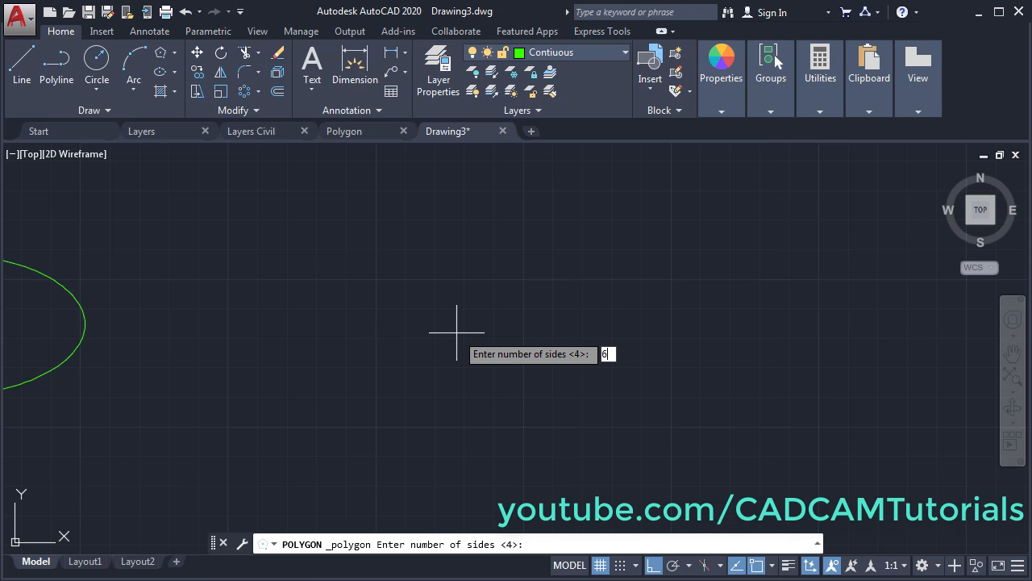
key(Return)
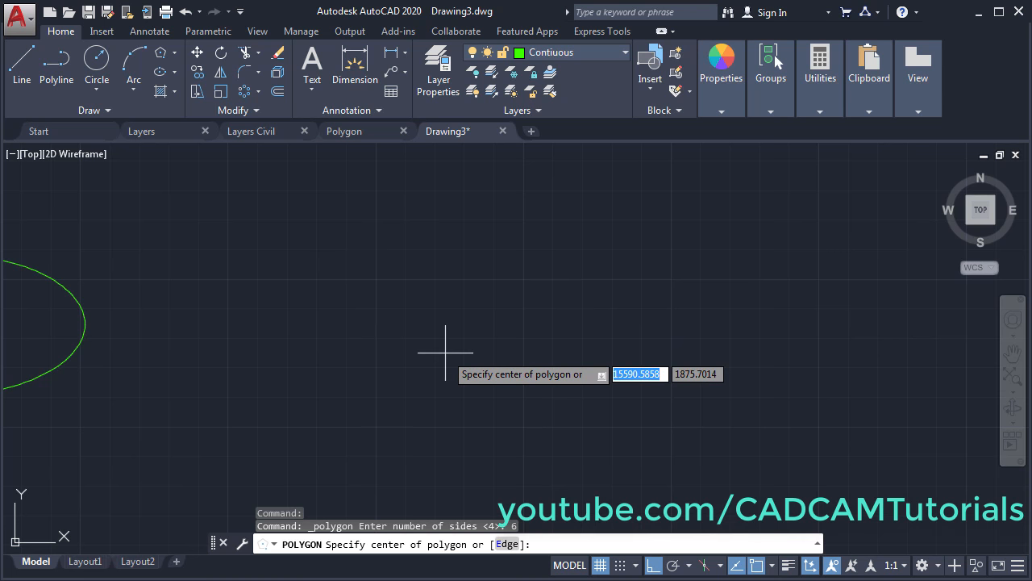
click(446, 351)
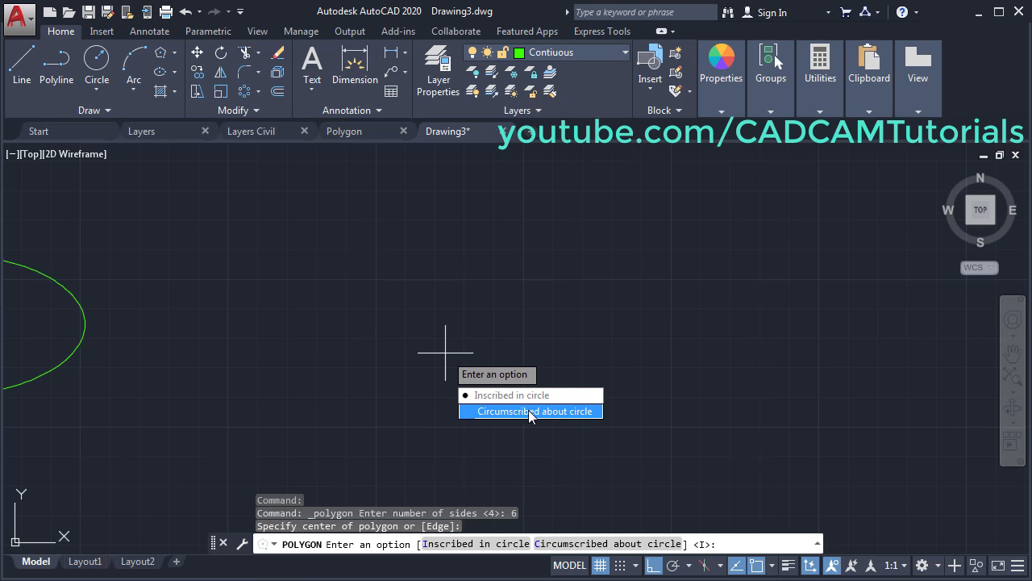
key(Escape)
key(Escape)
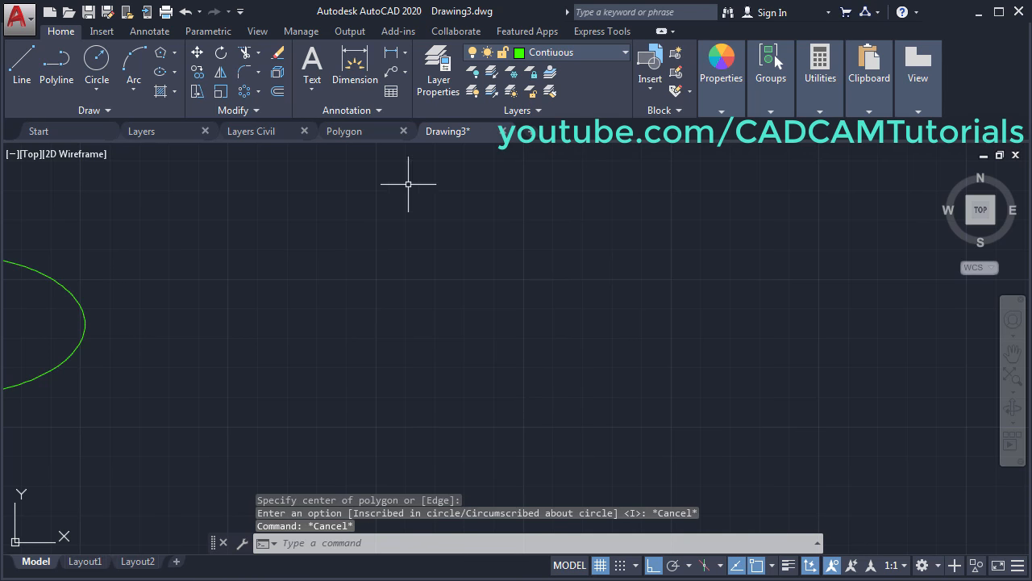
Examine the hexagon's edge length, face-to-face and corner-to-corner dimensions in the Polygon drawing, and return to Drawing3.
click(359, 128)
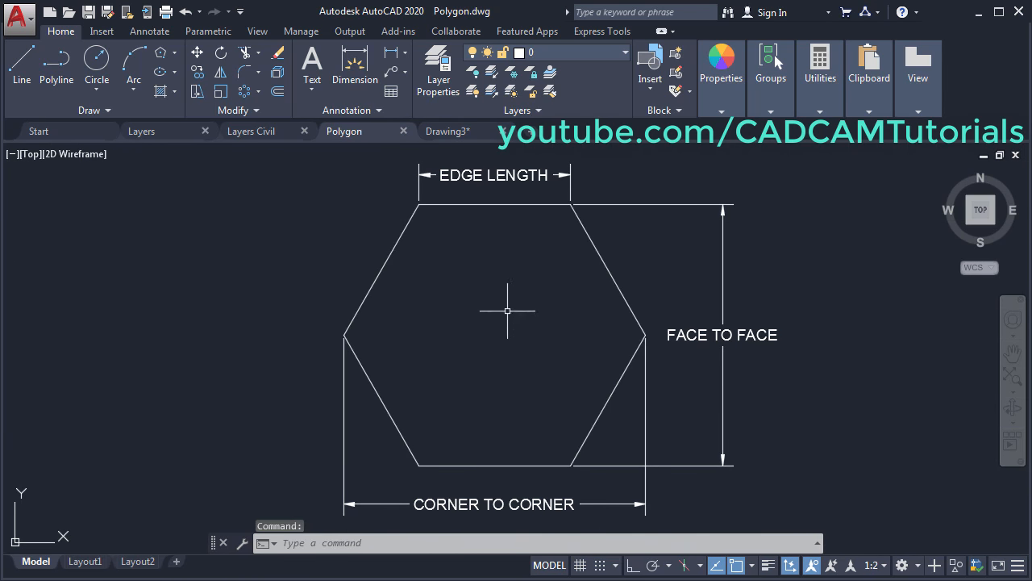
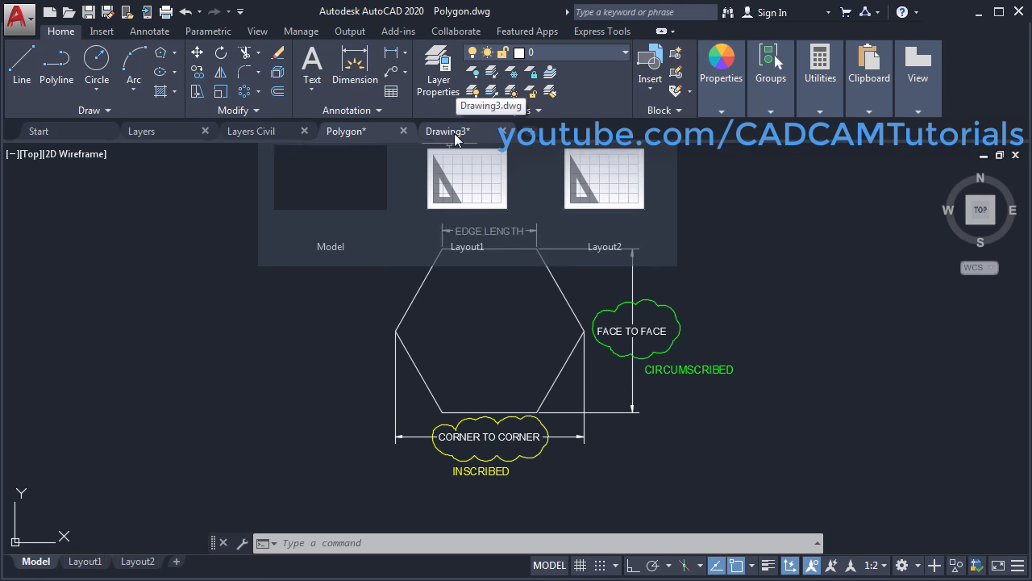
click(454, 133)
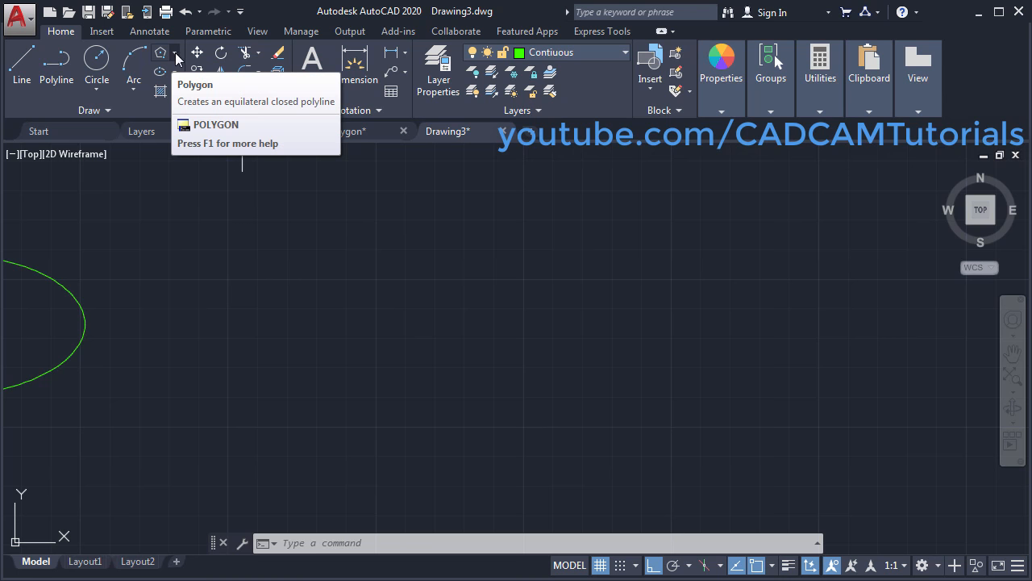
Draw a 6-sided polygon in the empty area beside the horizontal ellipse, inscribed in a circle of radius 800, with Ortho off.
click(175, 52)
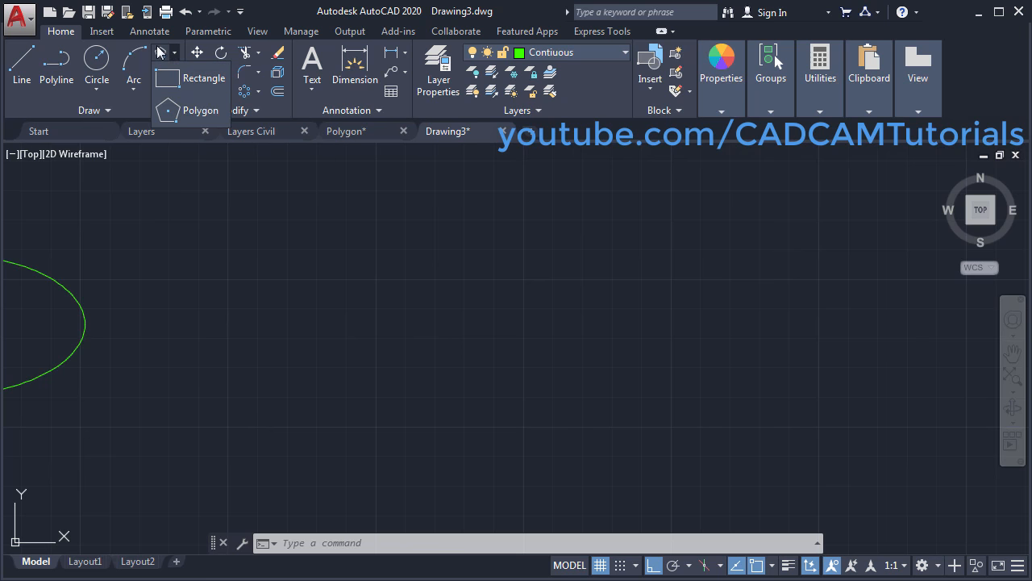
click(181, 112)
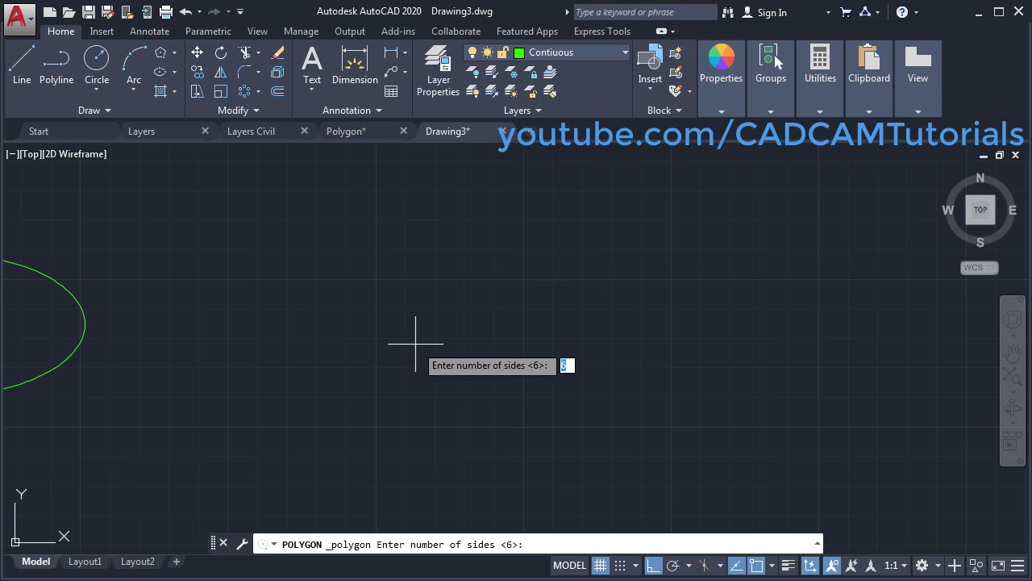
key(Return)
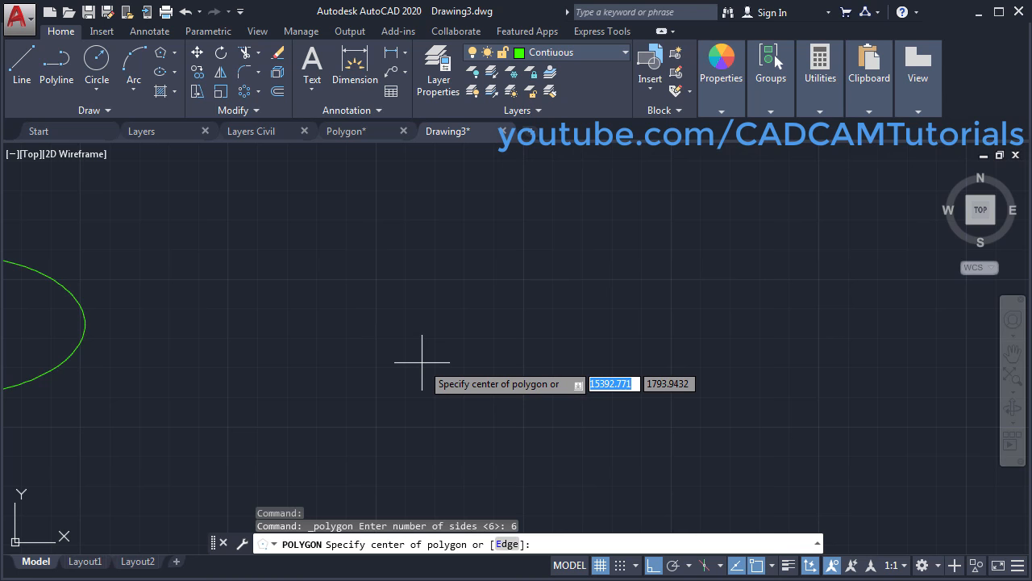
click(421, 362)
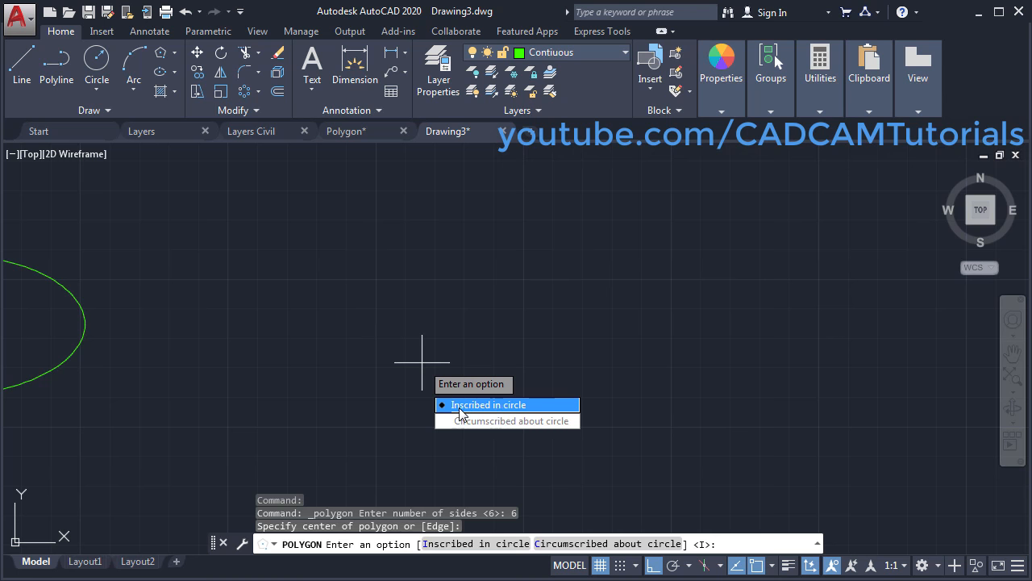
click(487, 408)
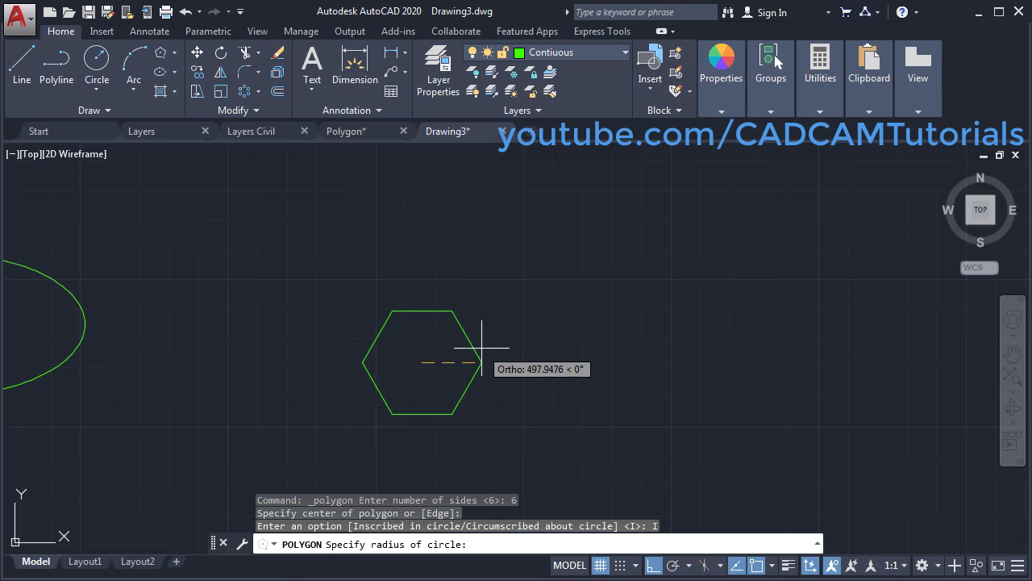
click(655, 566)
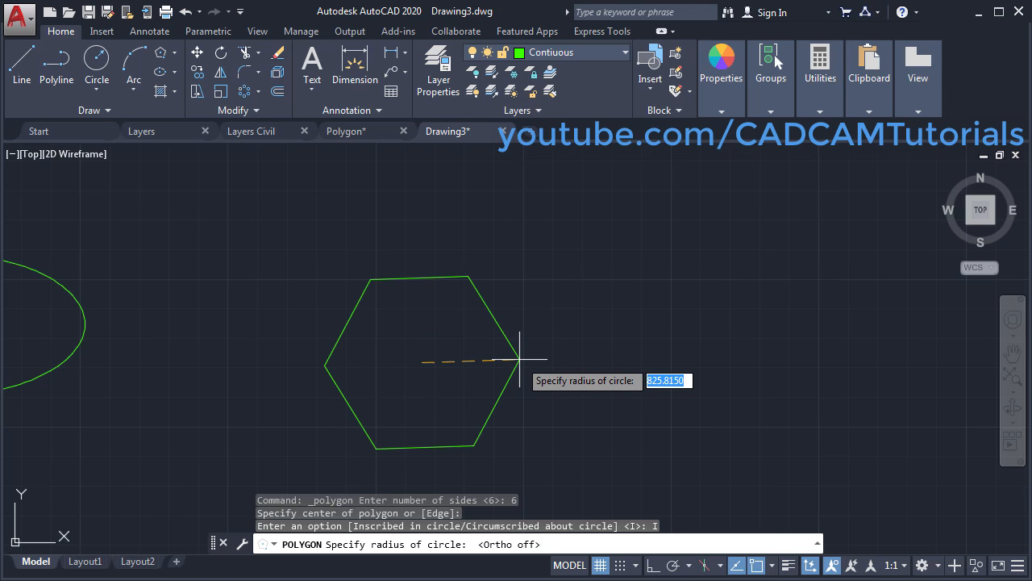
text(800)
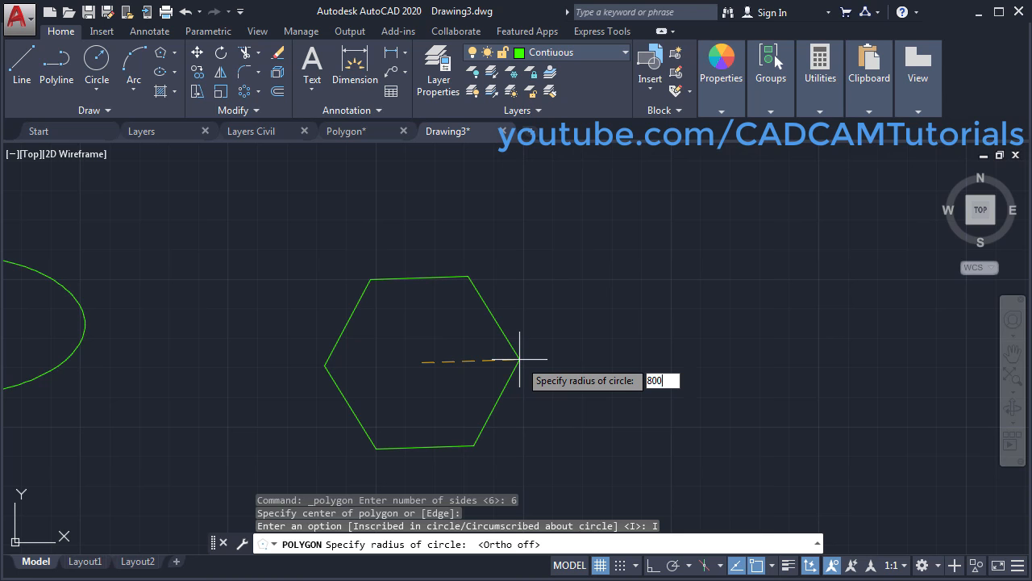
key(Return)
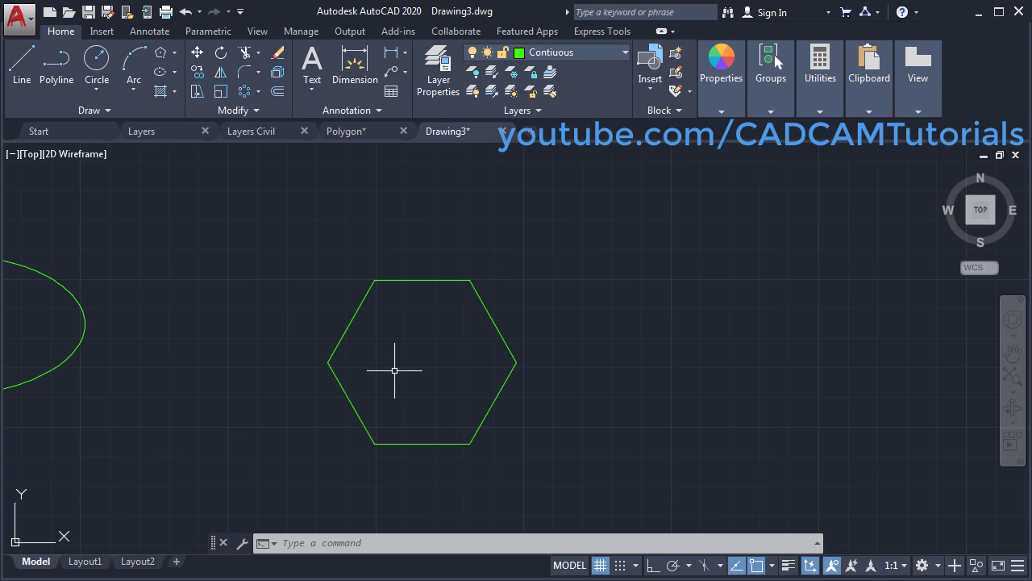
Draw a 6-sided polygon beside the first hexagon, circumscribed about a circle of radius 600.
middle_drag(572, 426, 413, 386)
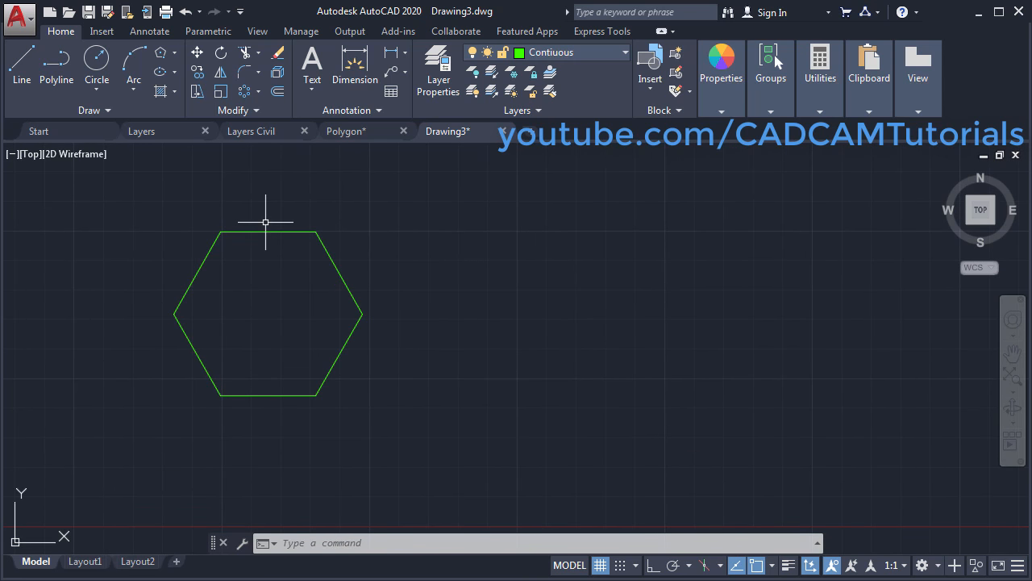
click(162, 55)
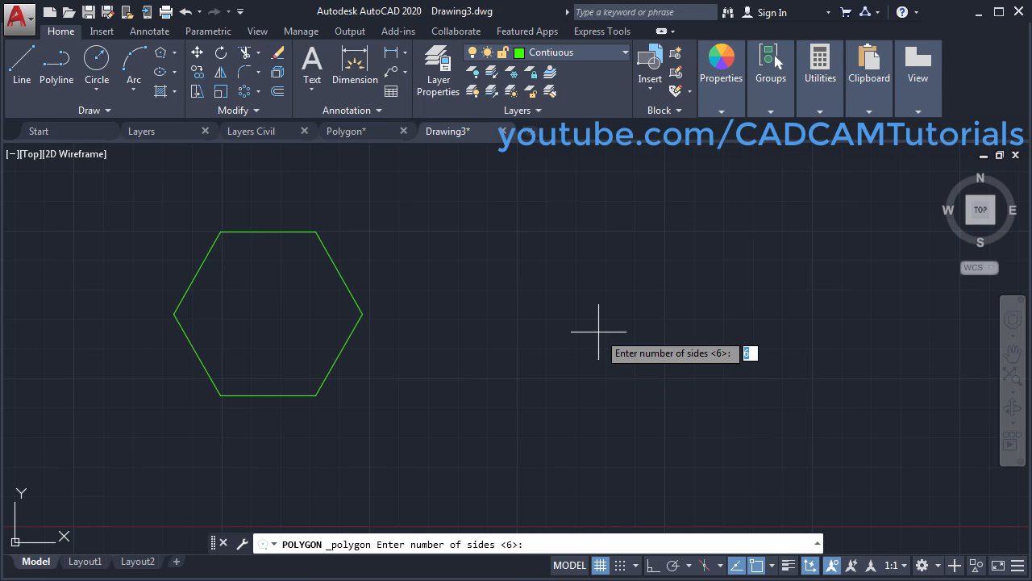
key(Return)
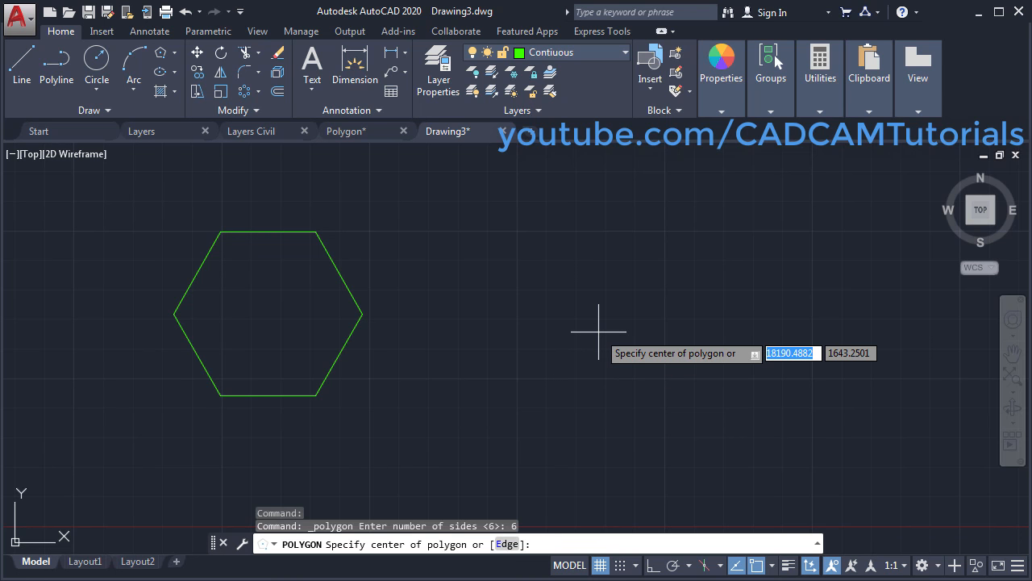
click(588, 331)
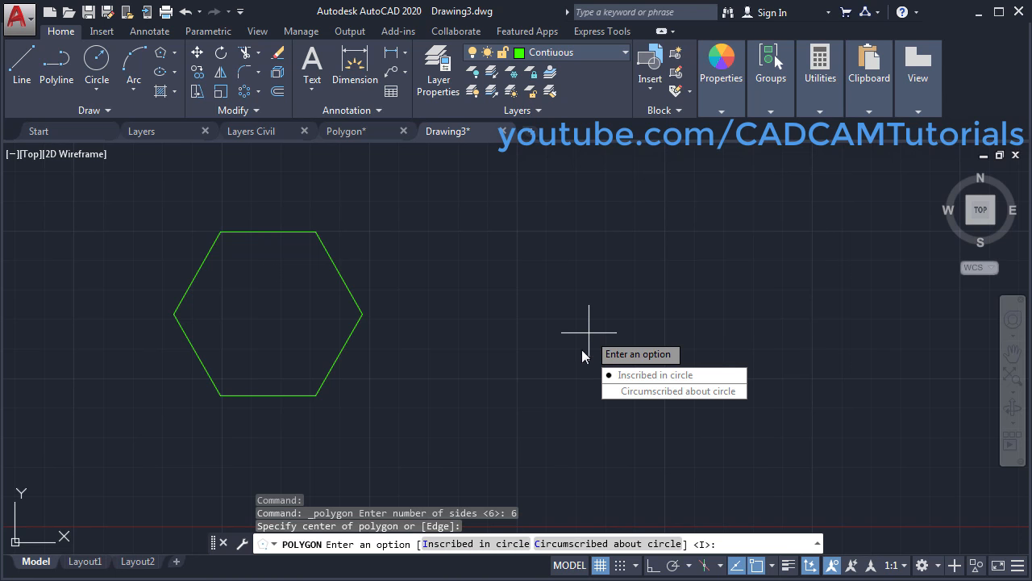
click(645, 391)
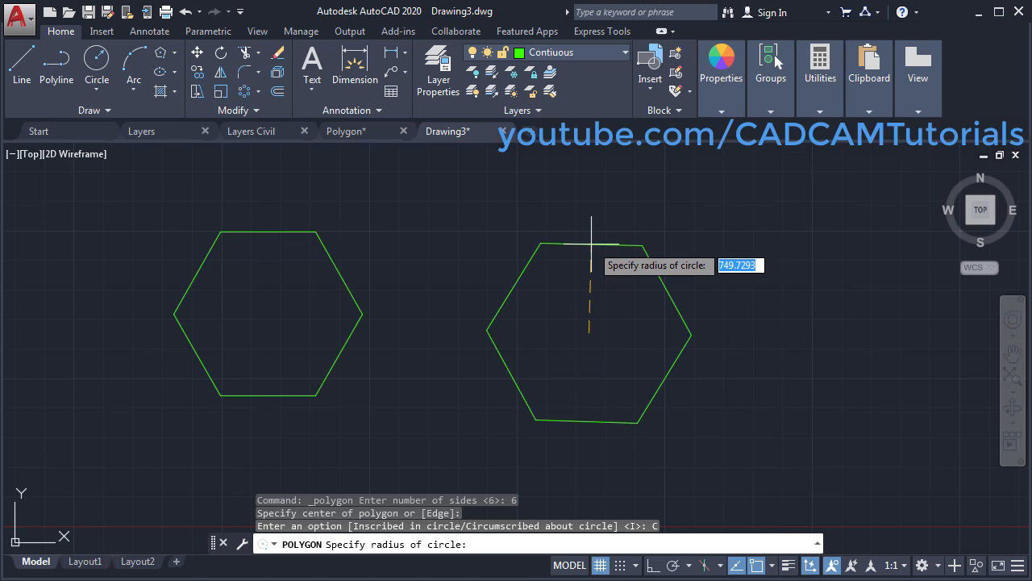
text(600)
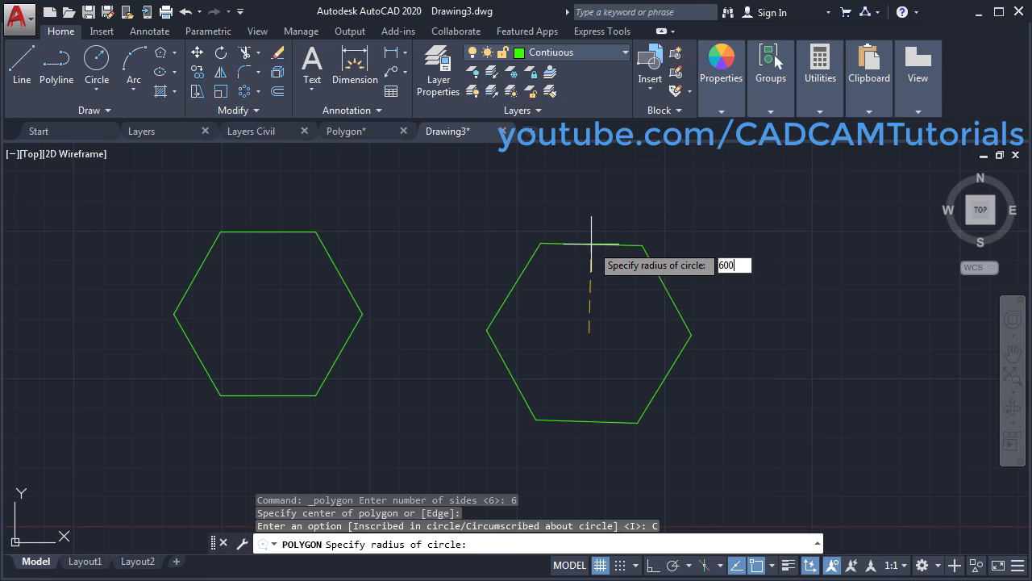
key(Return)
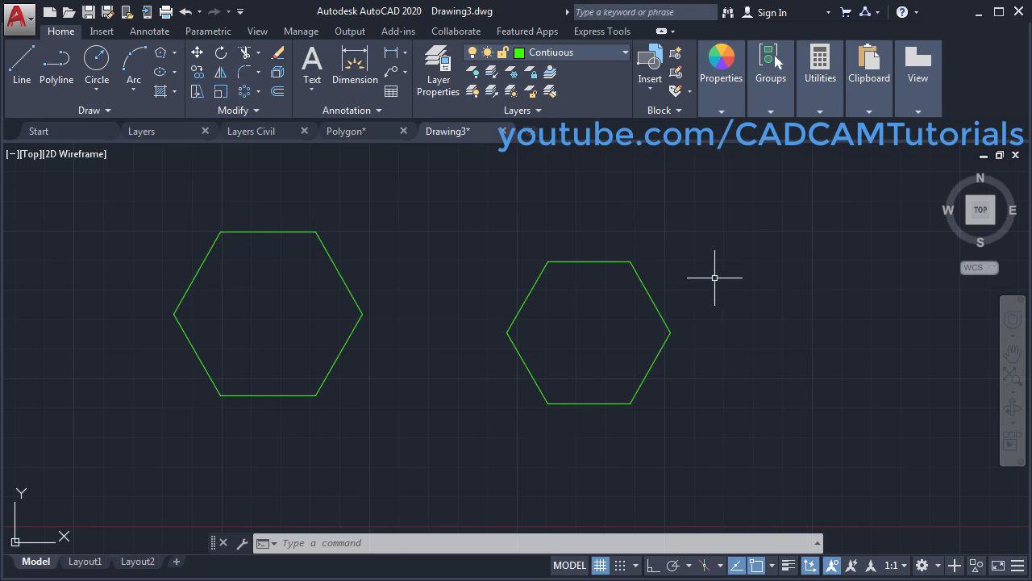
Draw a 5-sided polygon below and between the two hexagons by its edge, with Ortho on and a horizontal edge length of 900.
mouse_move(594, 412)
middle_down()
mouse_move(627, 368)
mouse_move(680, 344)
middle_up()
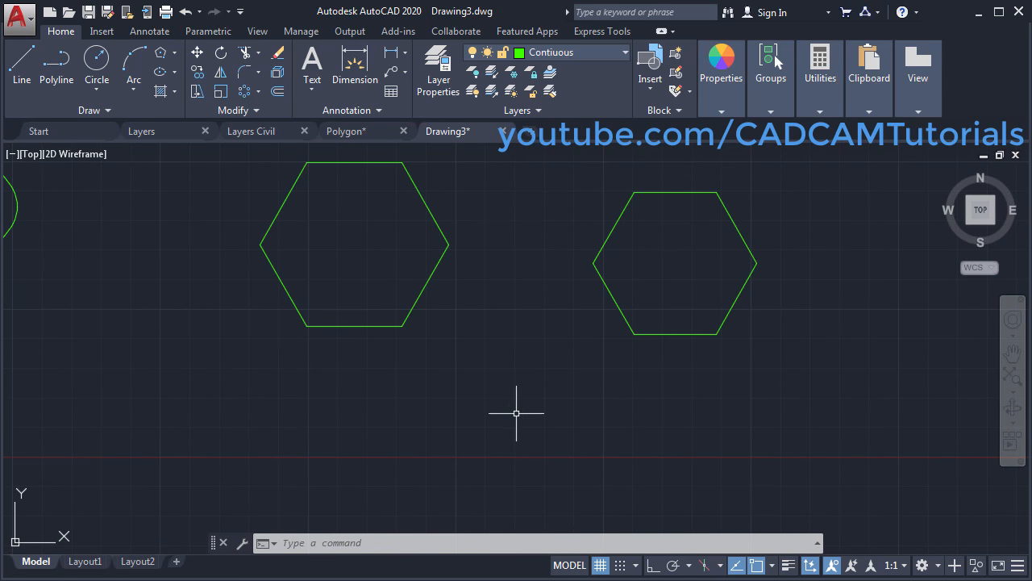
text(pol)
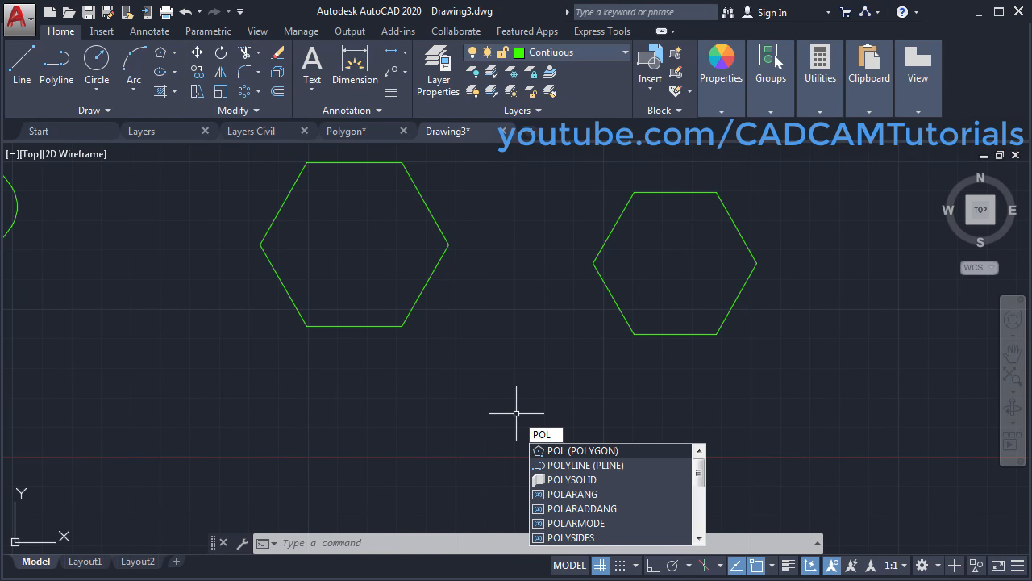
key(Return)
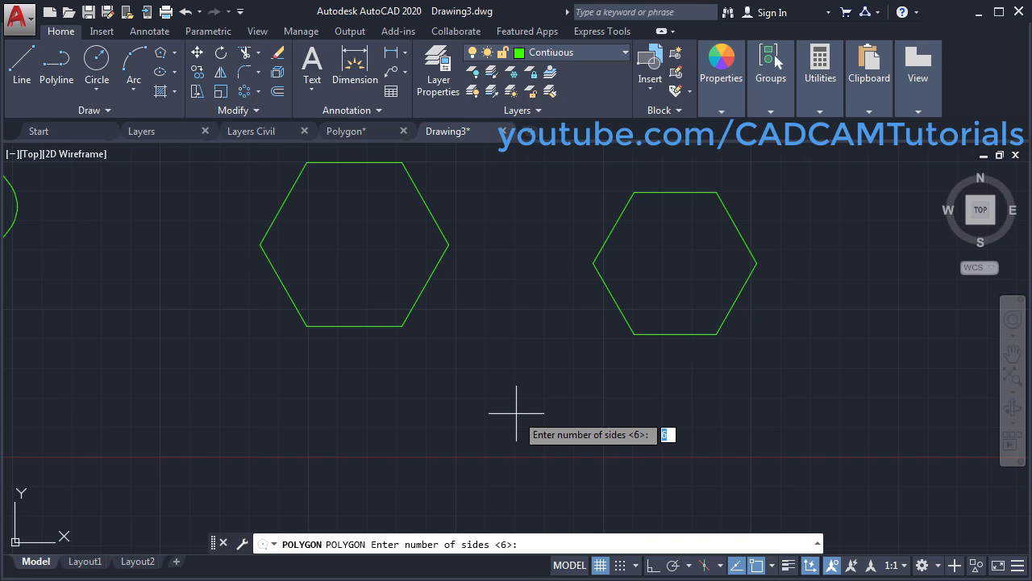
key(Return)
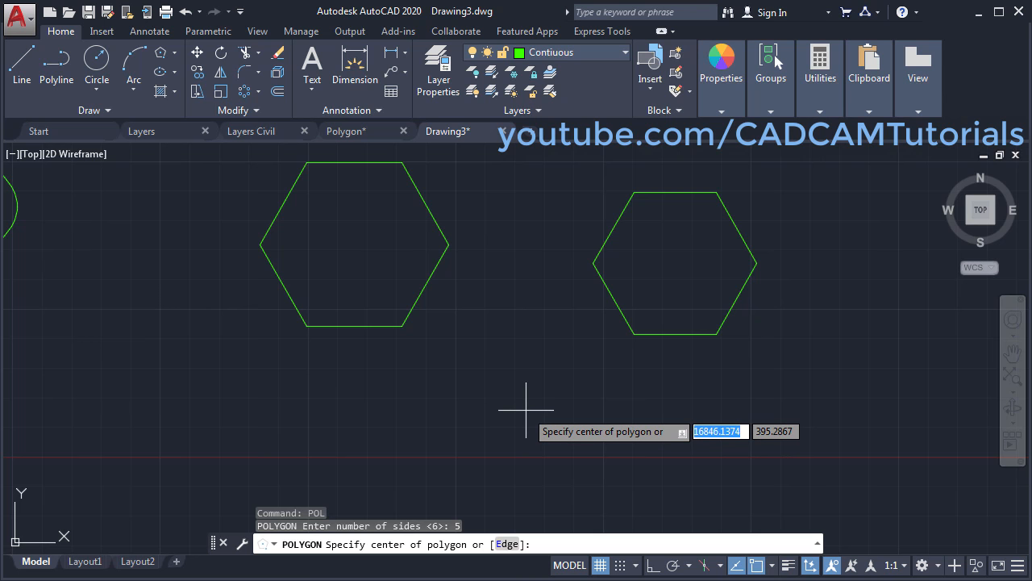
click(506, 545)
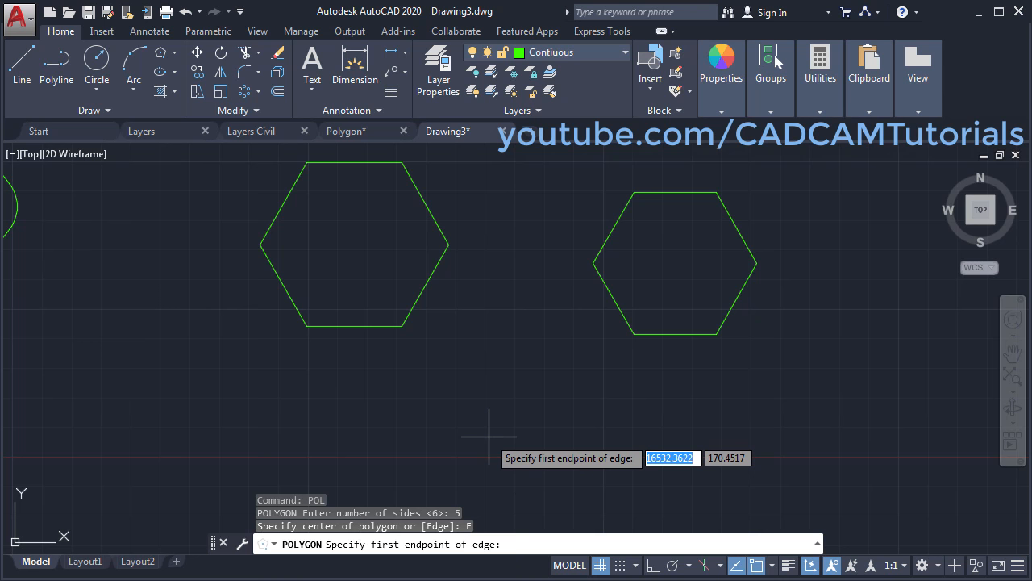
click(454, 467)
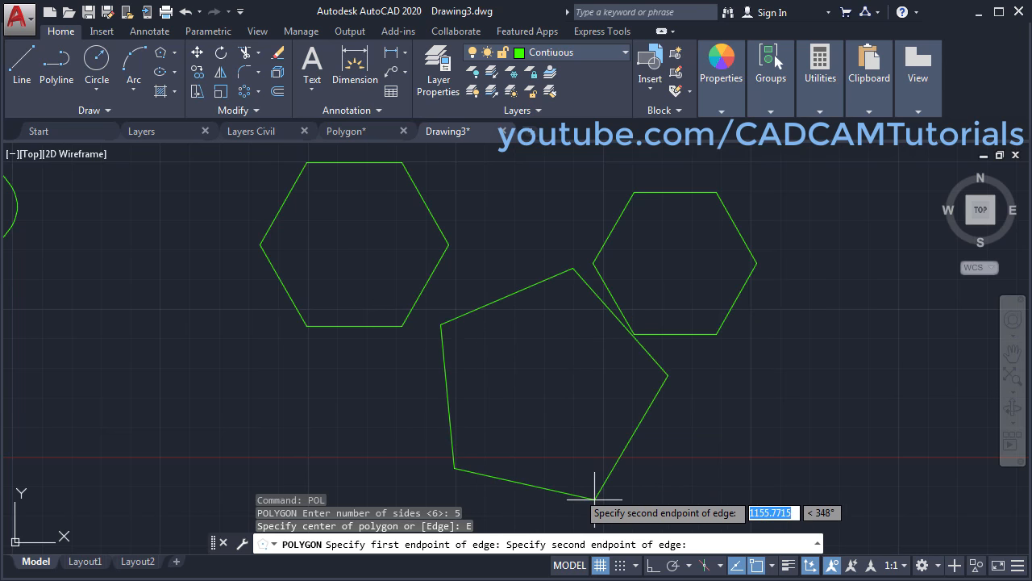
click(655, 570)
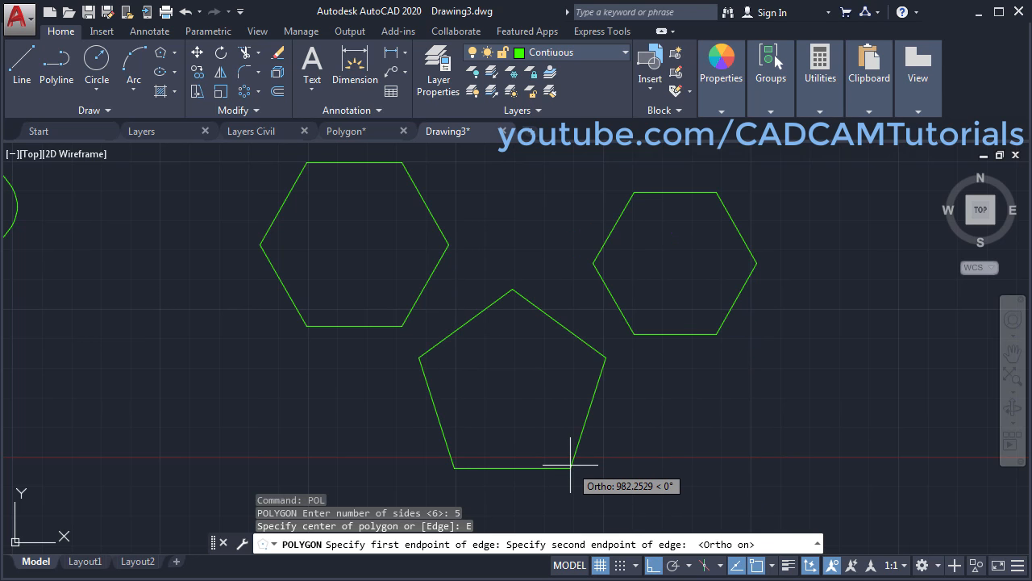
text(90)
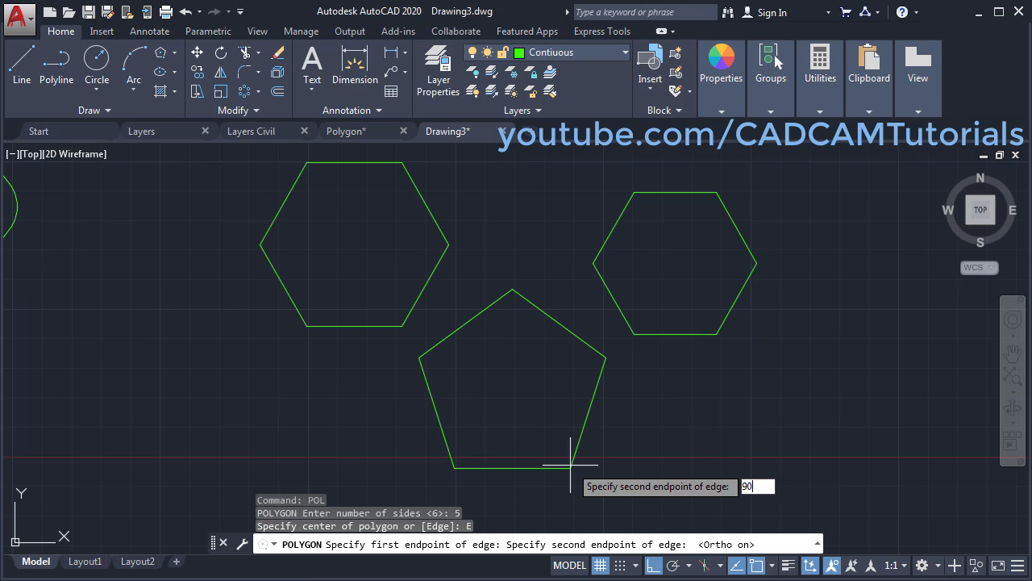
text(0)
key(Return)
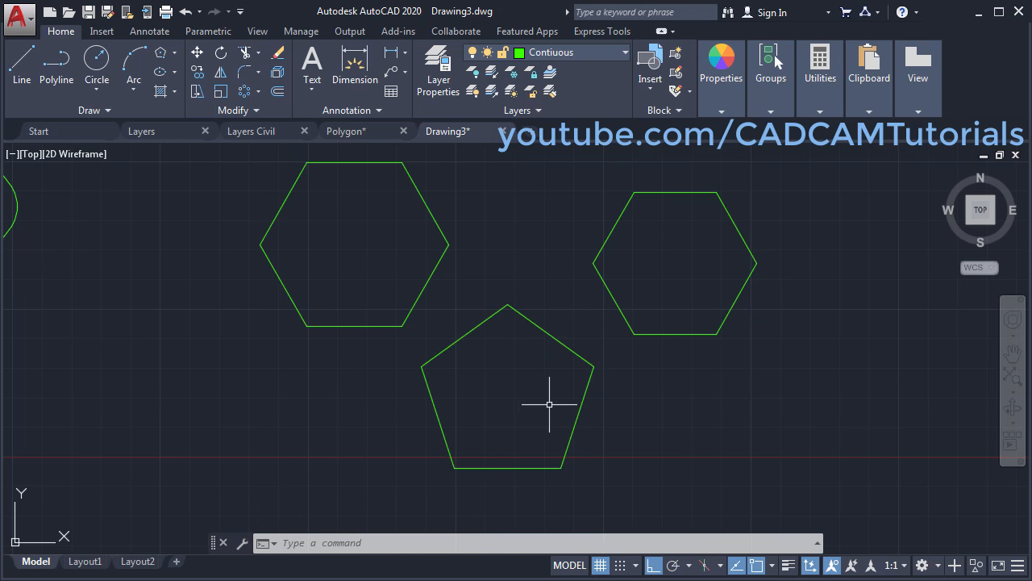
Draw a 4-sided polygon above the first hexagon by its edge, with a horizontal edge length of 800.
middle_drag(530, 403, 556, 428)
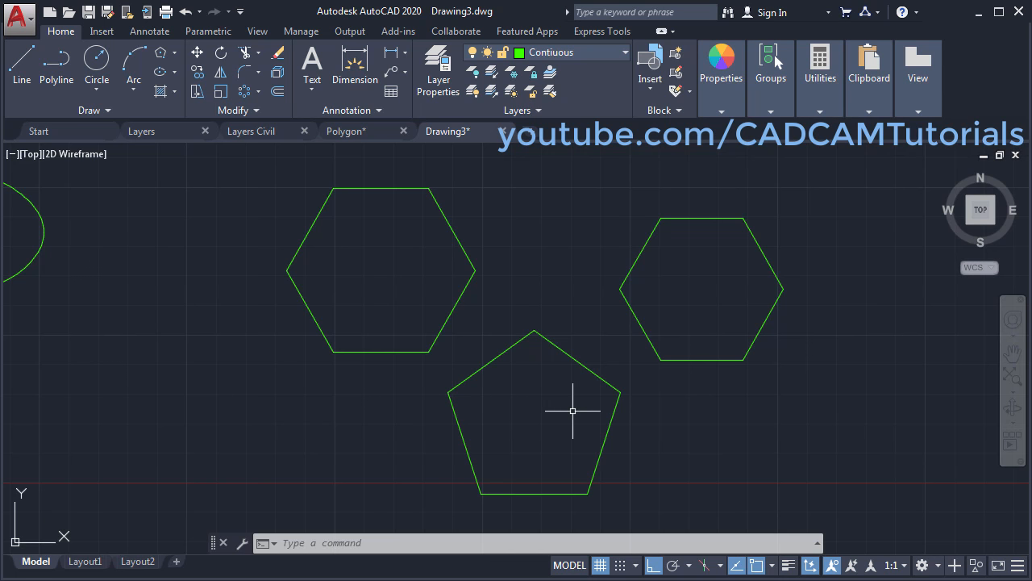
mouse_move(668, 387)
middle_down()
mouse_move(356, 350)
mouse_move(187, 360)
mouse_move(475, 417)
mouse_move(531, 457)
middle_up()
scroll(428, 371, down, 2)
mouse_move(422, 364)
middle_down()
mouse_move(450, 362)
mouse_move(454, 346)
middle_up()
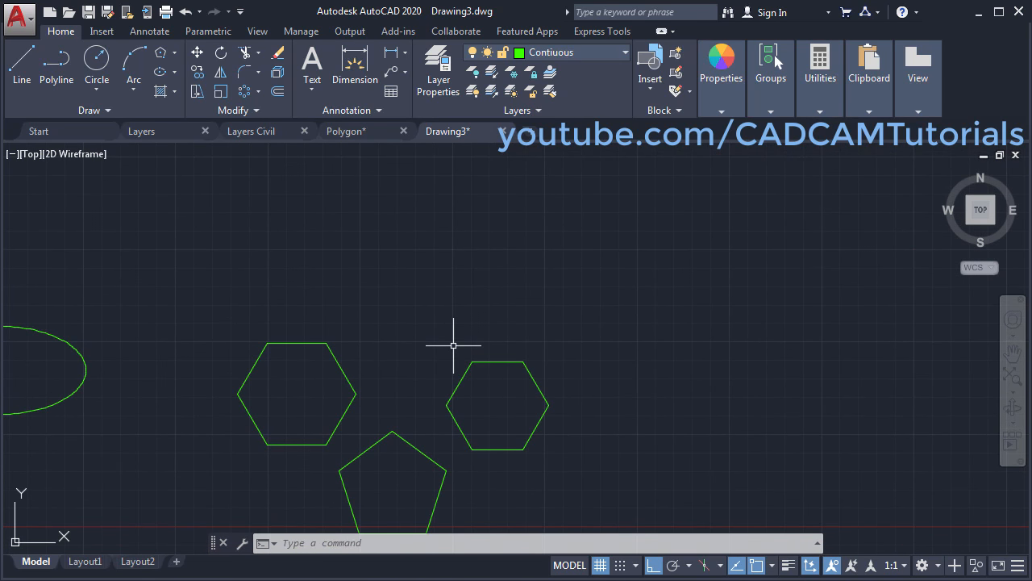
scroll(379, 330, up, 2)
middle_drag(375, 314, 415, 336)
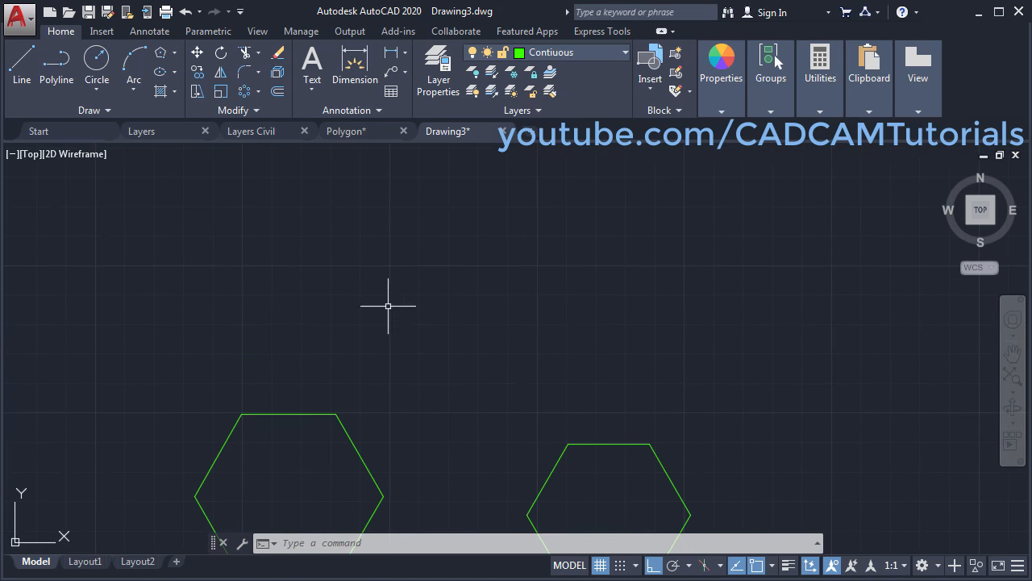
click(160, 55)
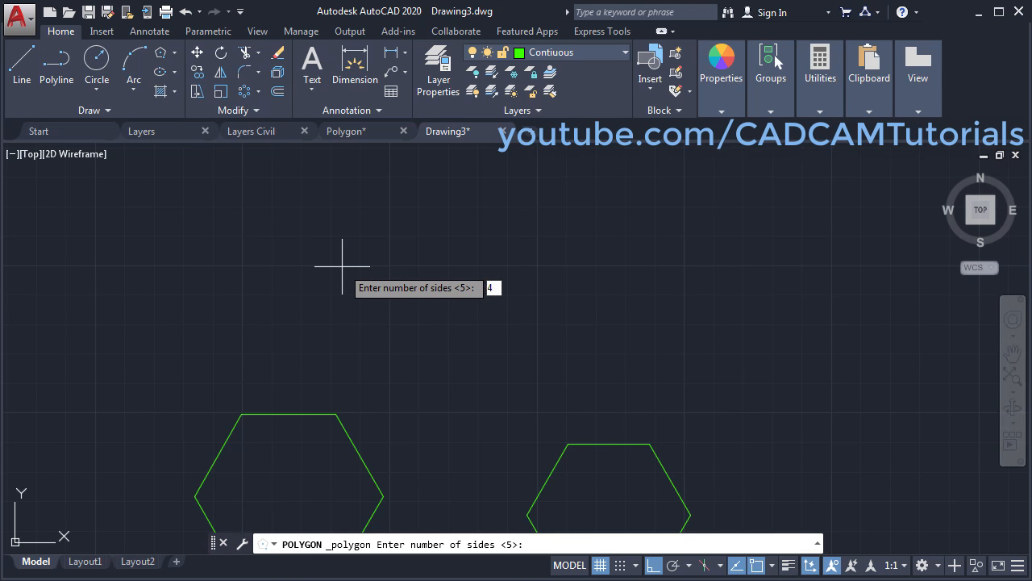
text(4)
key(Return)
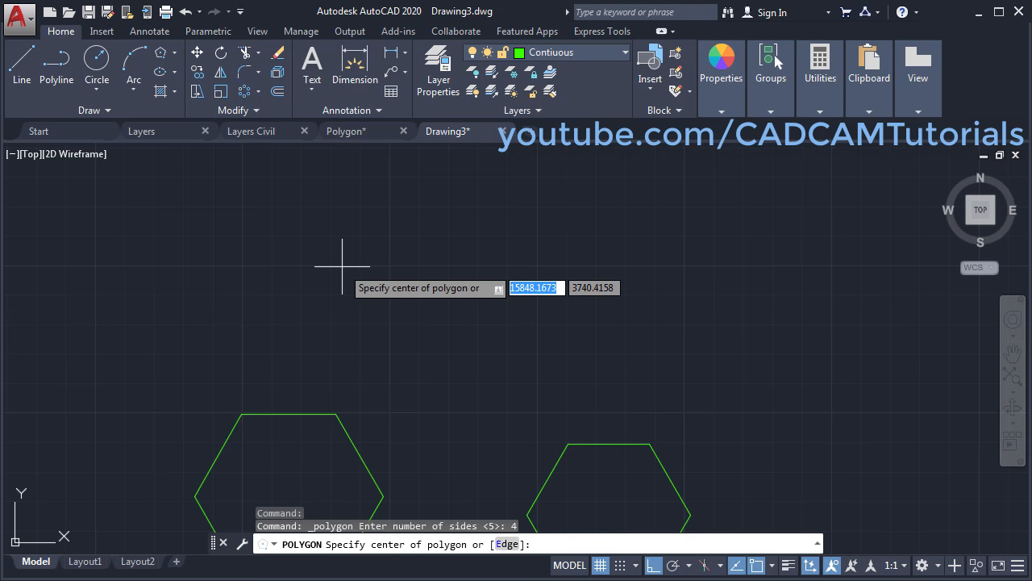
click(507, 546)
click(310, 343)
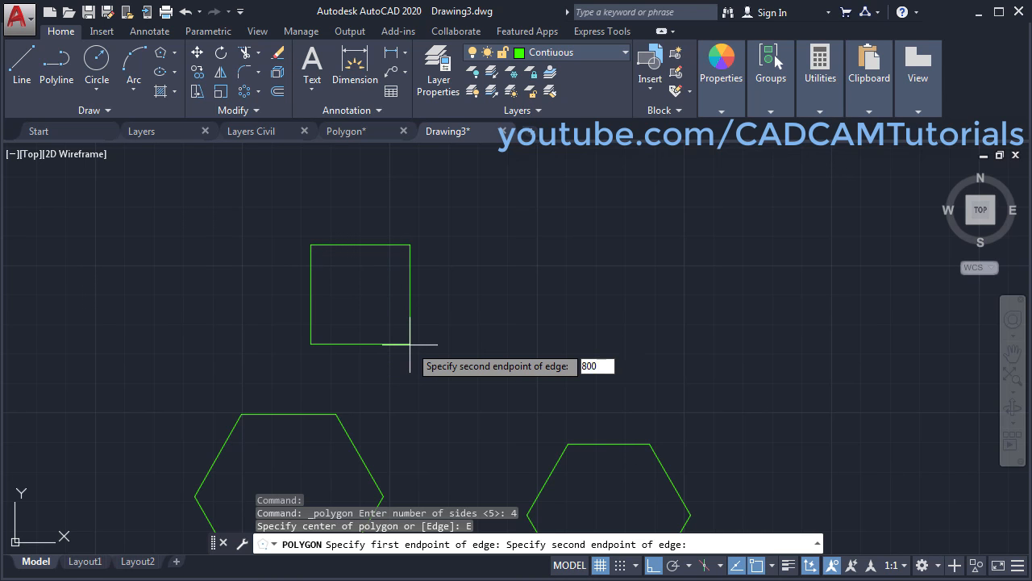
key(Return)
Draw a 3-sided polygon beside the square by its edge, with a horizontal edge length of 700.
scroll(410, 302, up, 2)
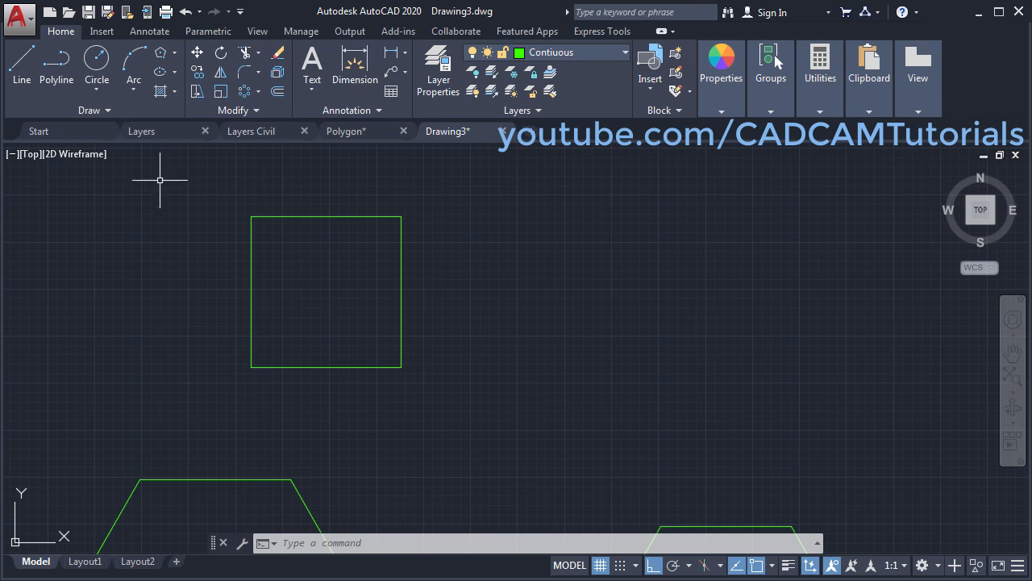
click(160, 55)
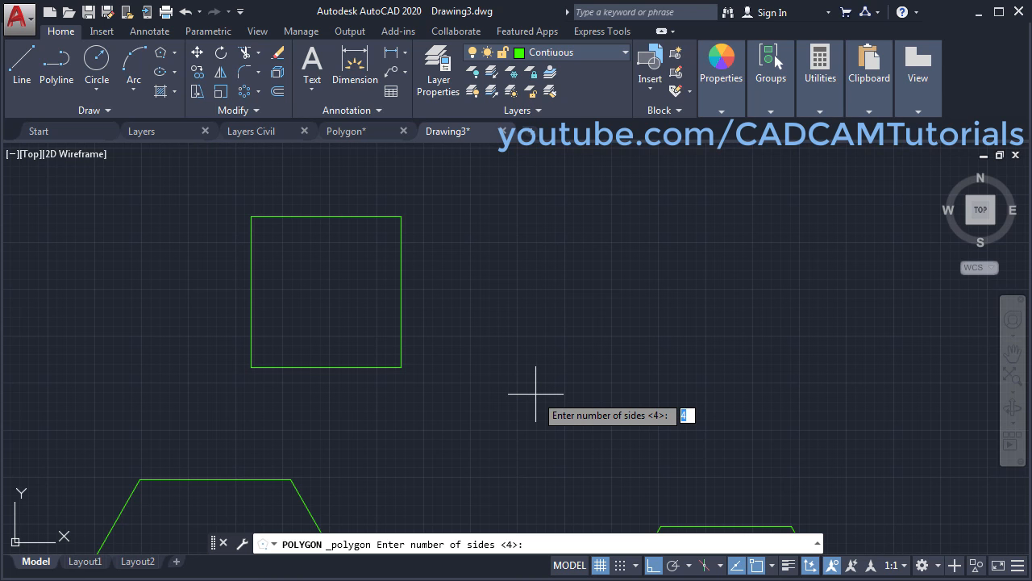
text(3)
key(Return)
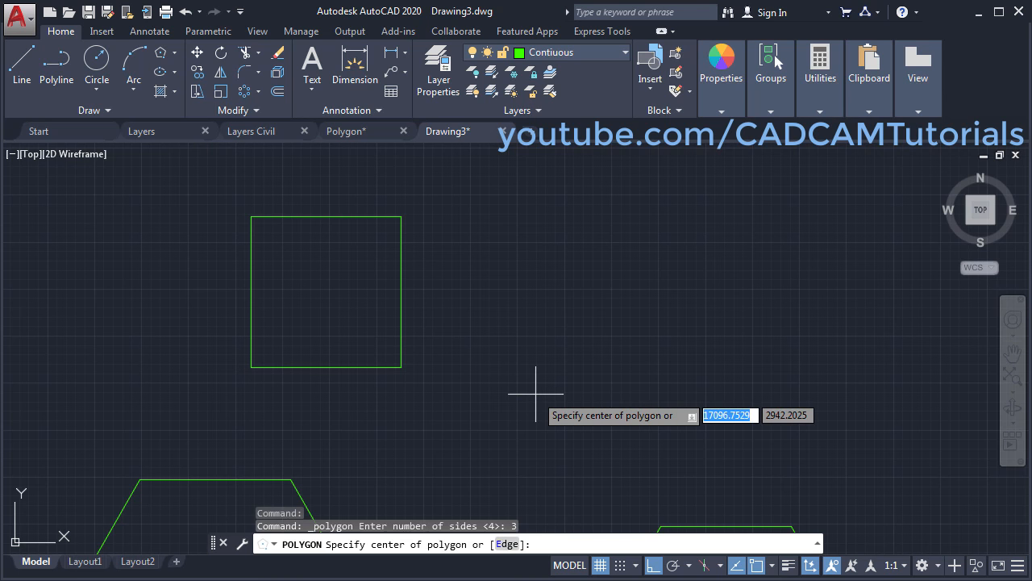
click(508, 544)
click(587, 364)
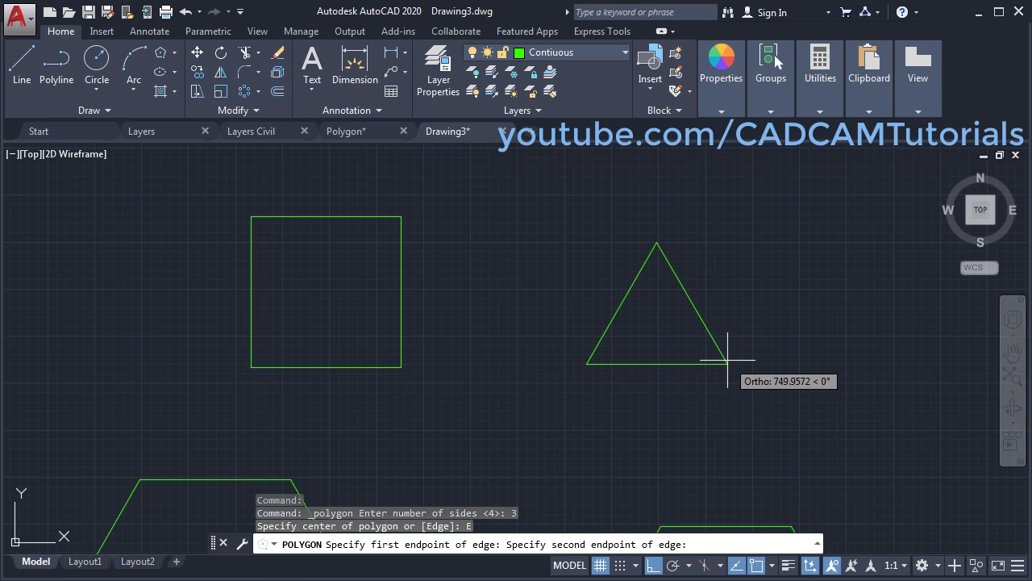
text(700)
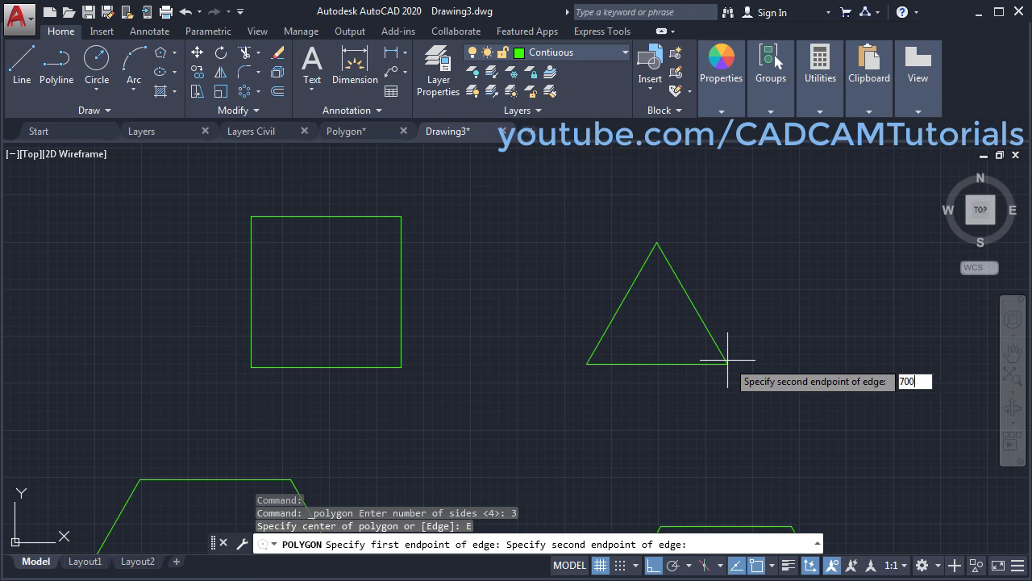
key(Return)
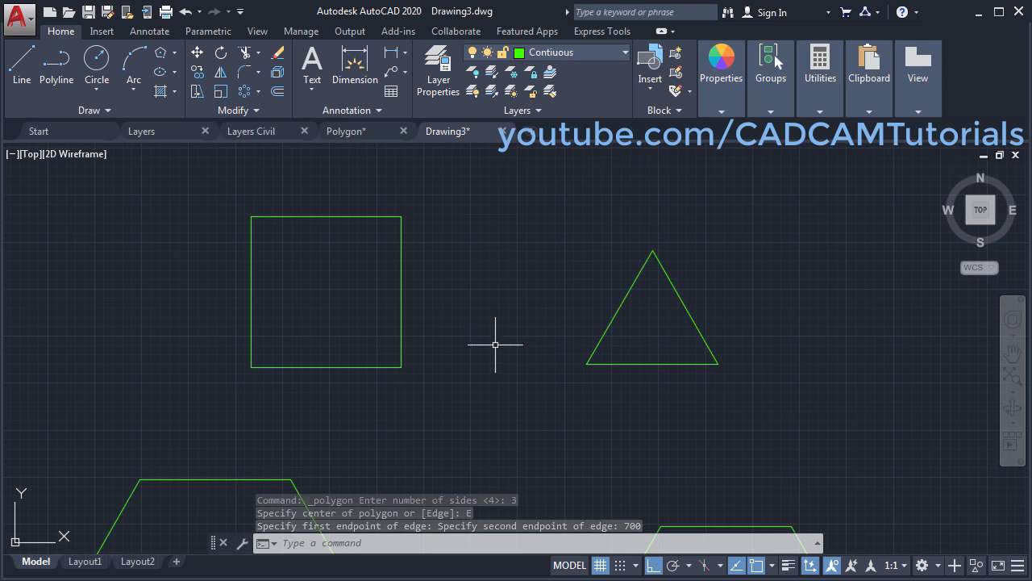
Fillet the upper-left corner of the square with a radius of 200.
middle_click(511, 322)
middle_click(511, 323)
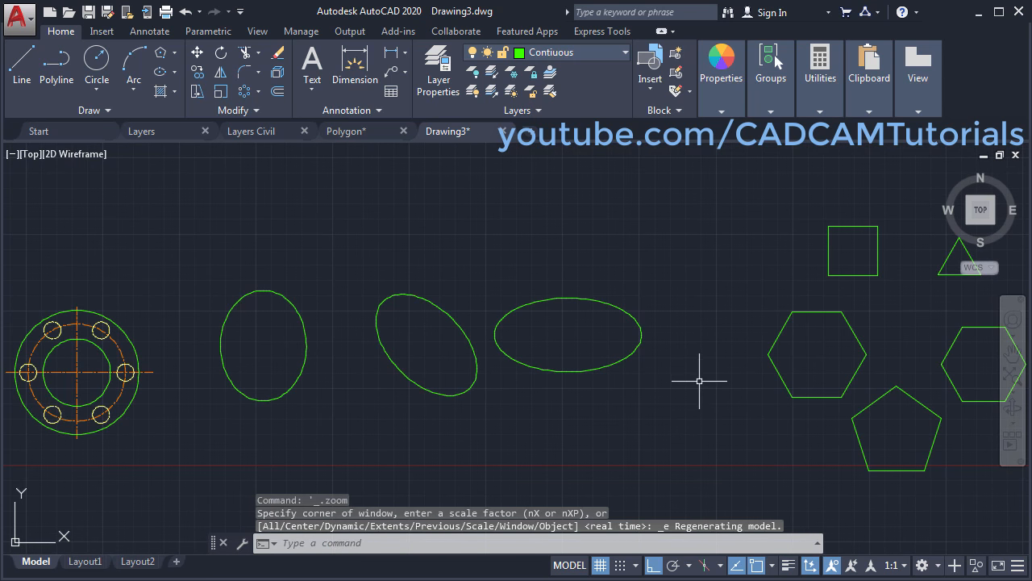
middle_drag(699, 381, 315, 390)
scroll(524, 369, up, 2)
middle_drag(577, 331, 598, 413)
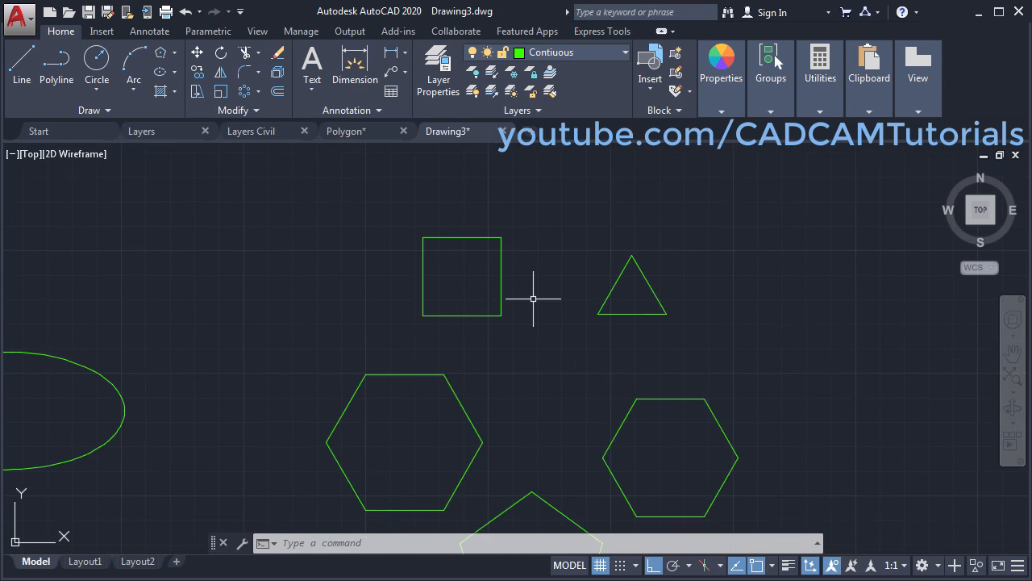
scroll(533, 298, up, 2)
middle_drag(477, 362, 491, 380)
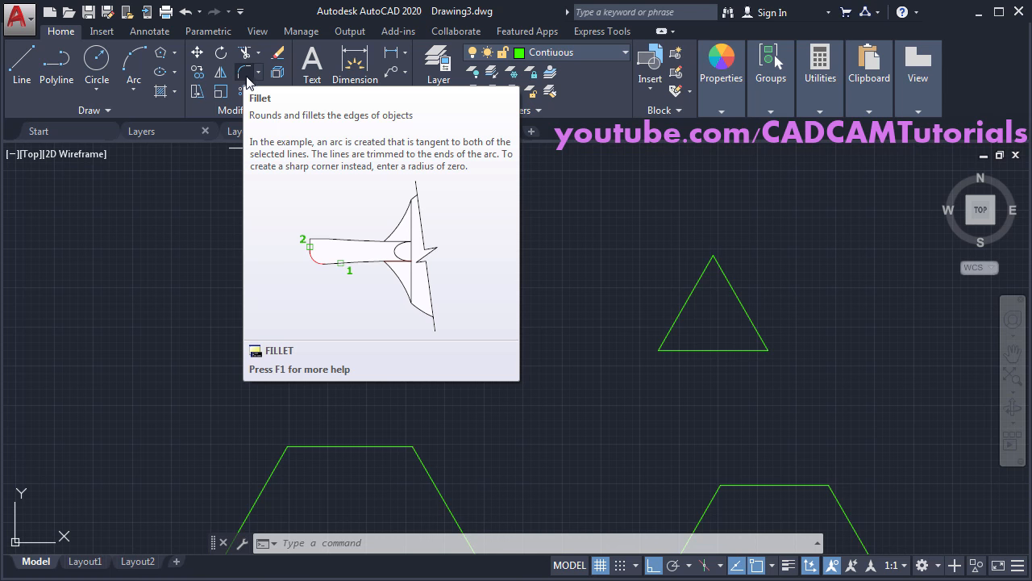
click(246, 74)
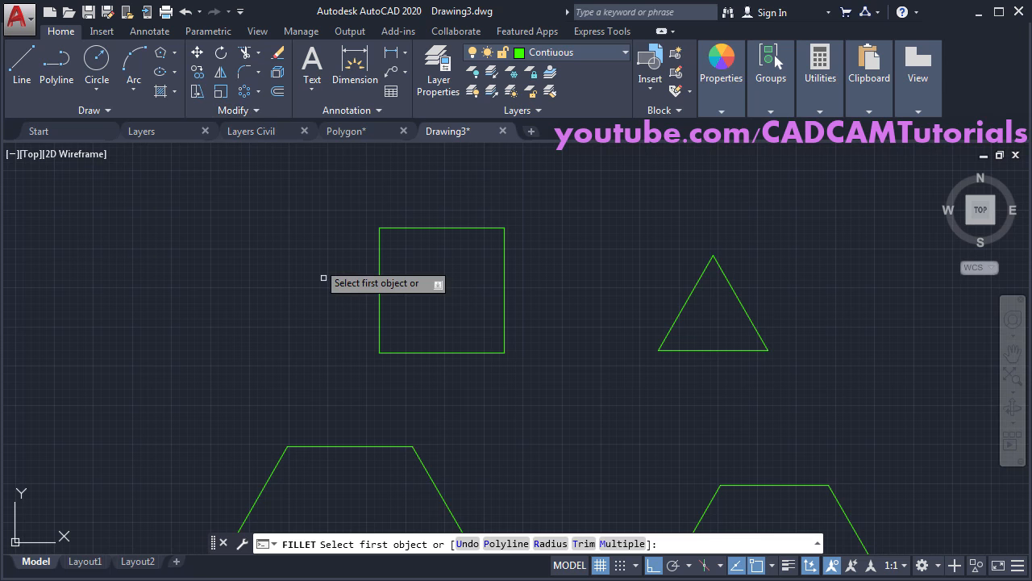
scroll(396, 258, up, 2)
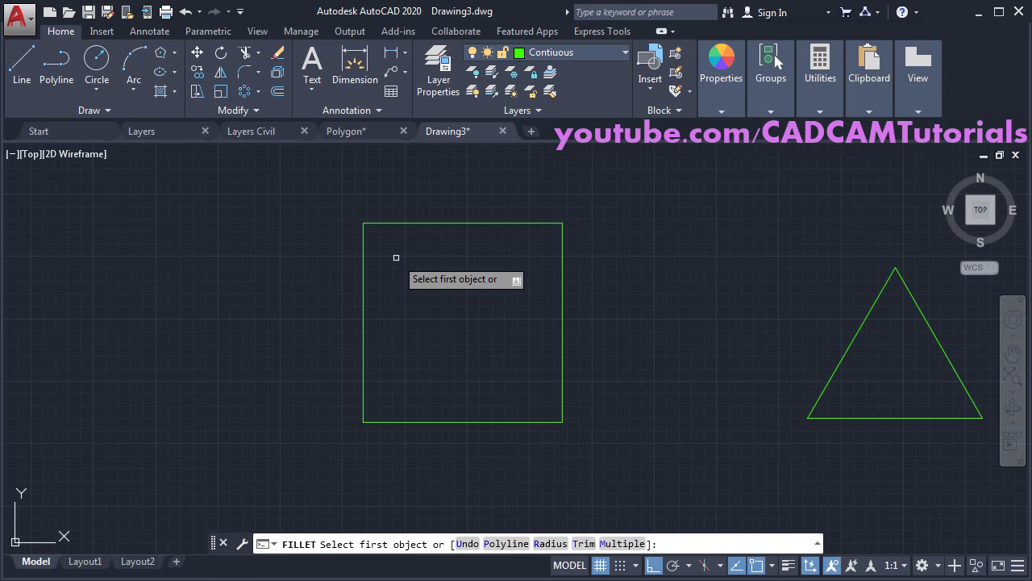
scroll(443, 311, up, 1)
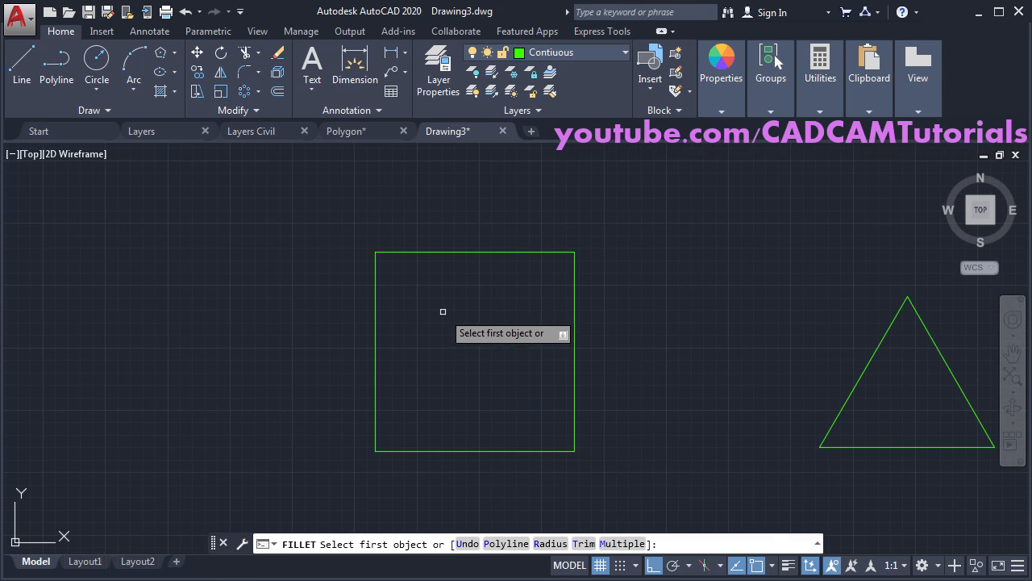
click(375, 306)
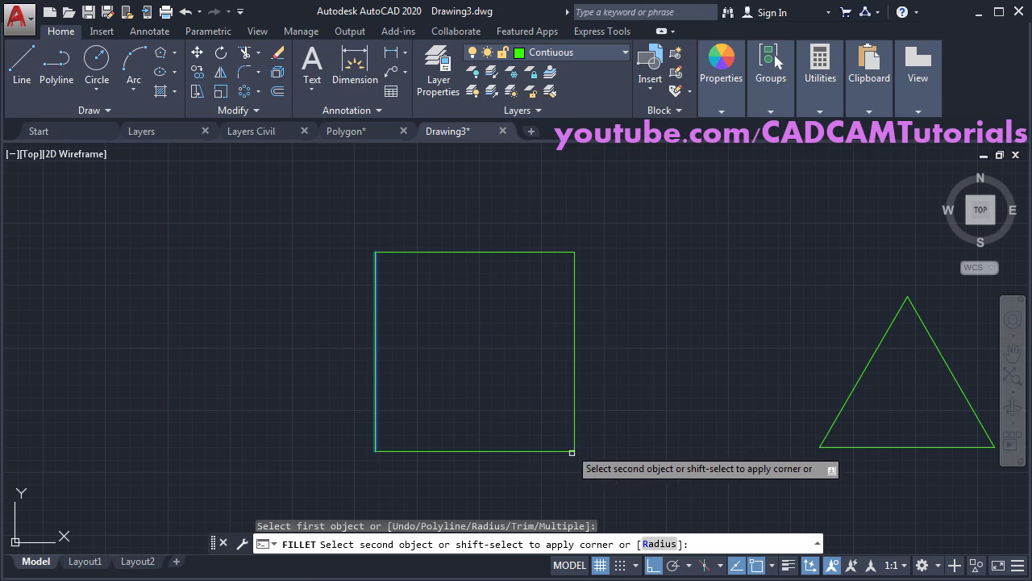
click(660, 545)
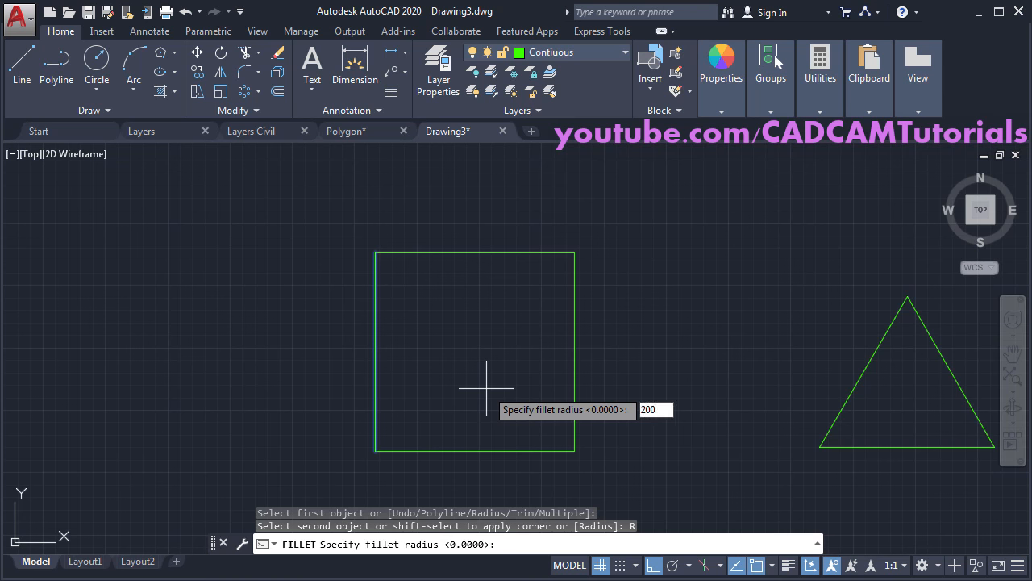
key(Return)
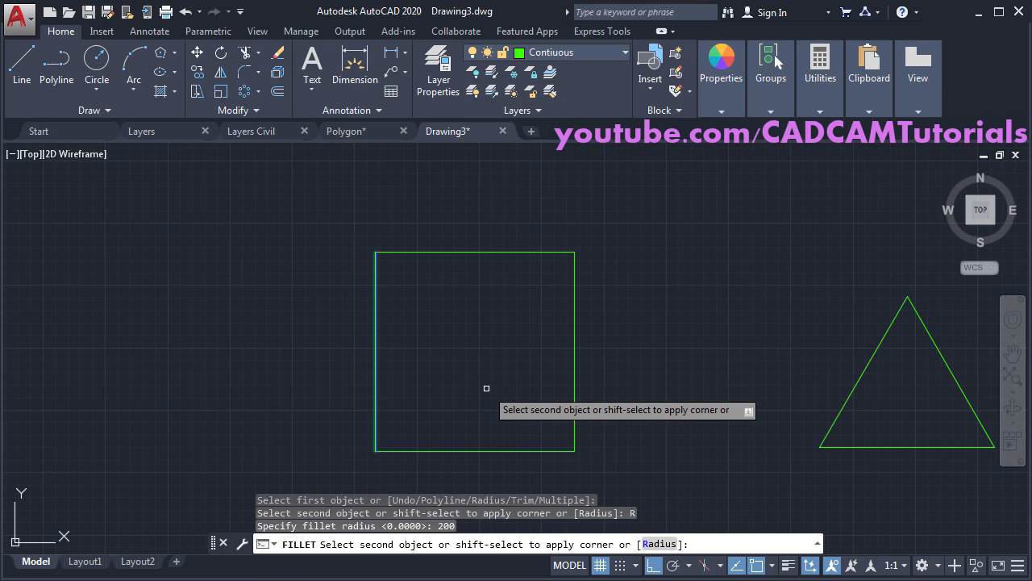
click(409, 251)
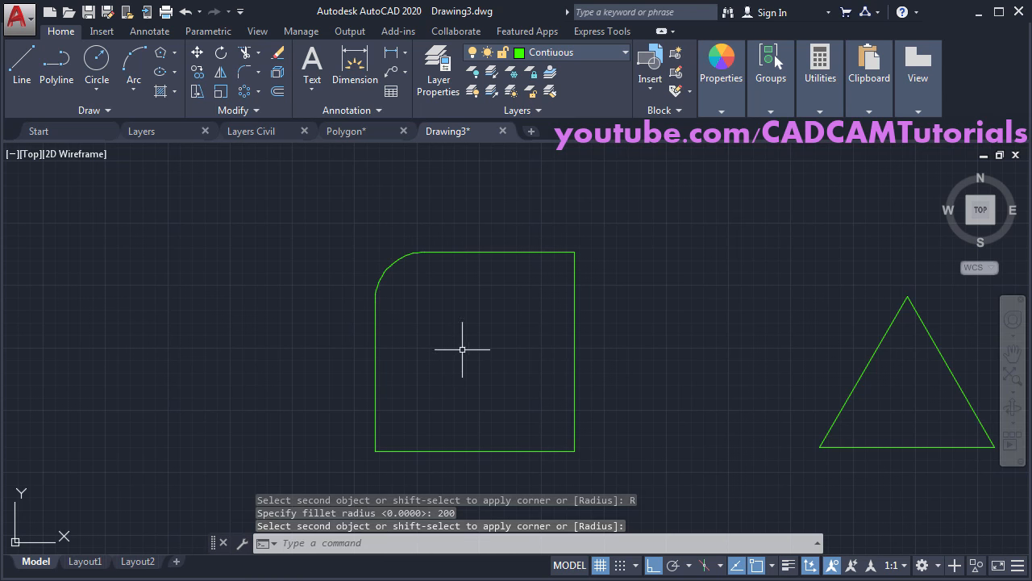
middle_drag(460, 367, 468, 323)
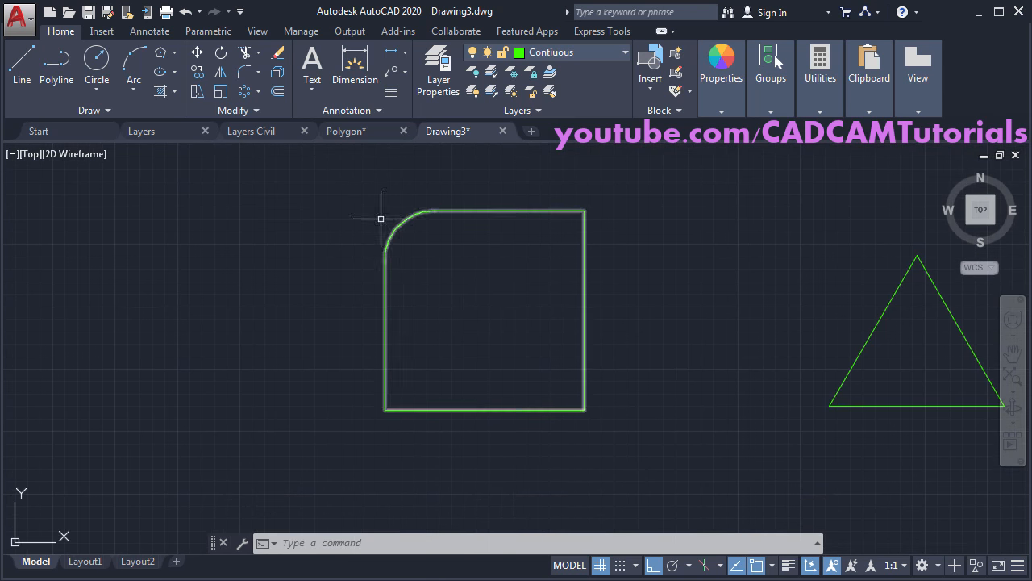
Fillet all corners of the triangle at once using the Polyline option with a radius of 50.
click(241, 75)
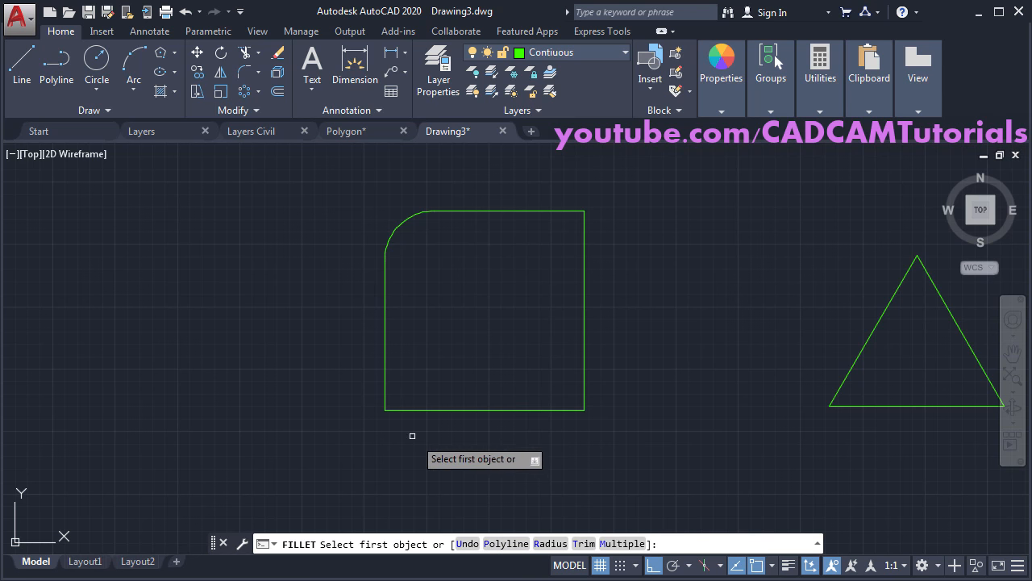
middle_drag(662, 399, 374, 403)
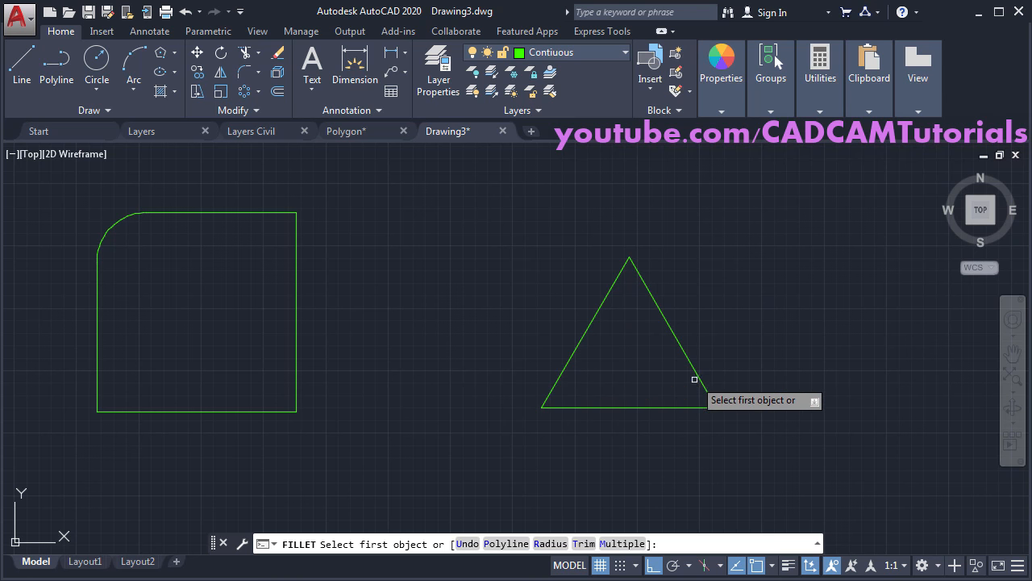
click(506, 543)
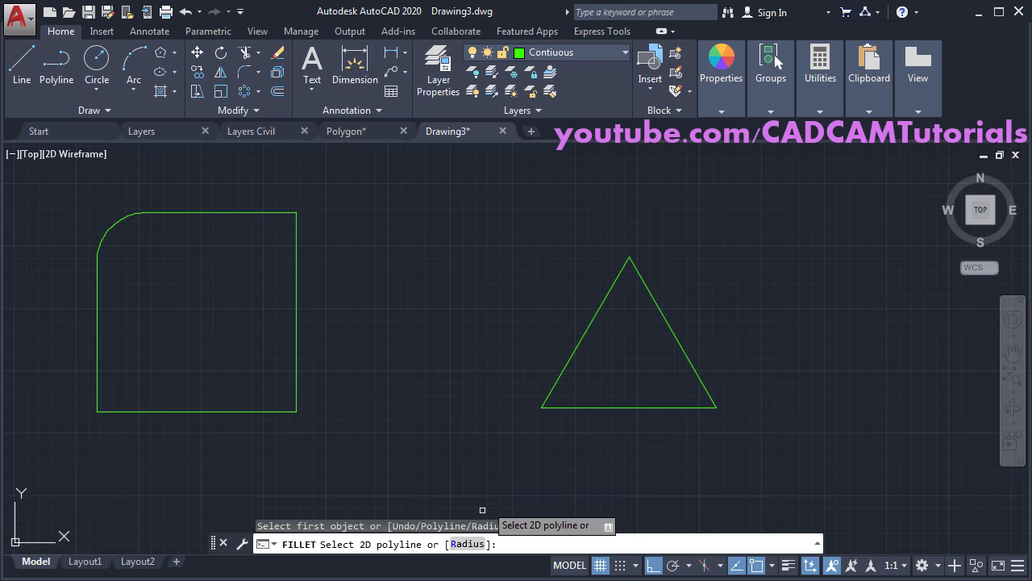
click(468, 545)
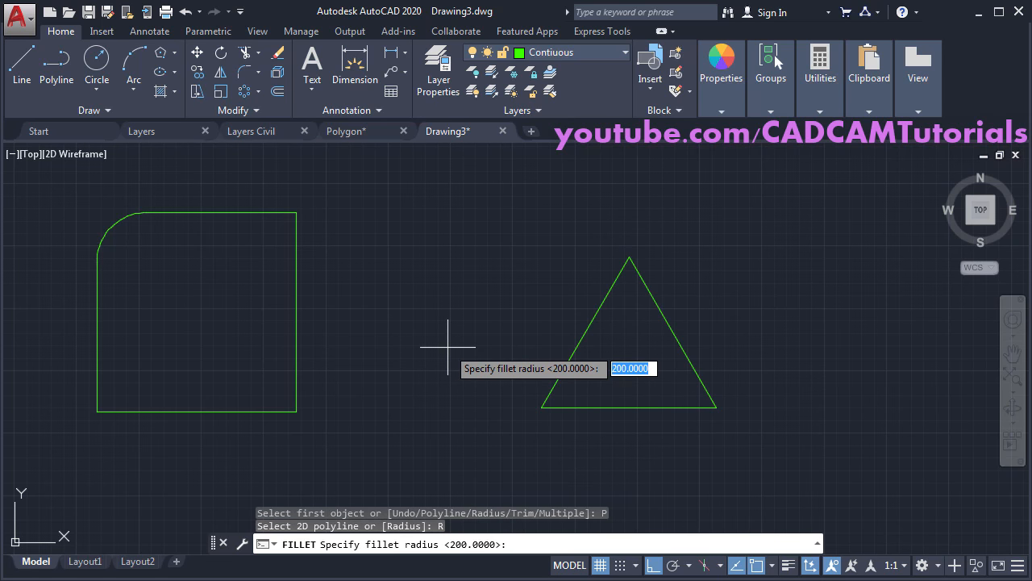
text(5)
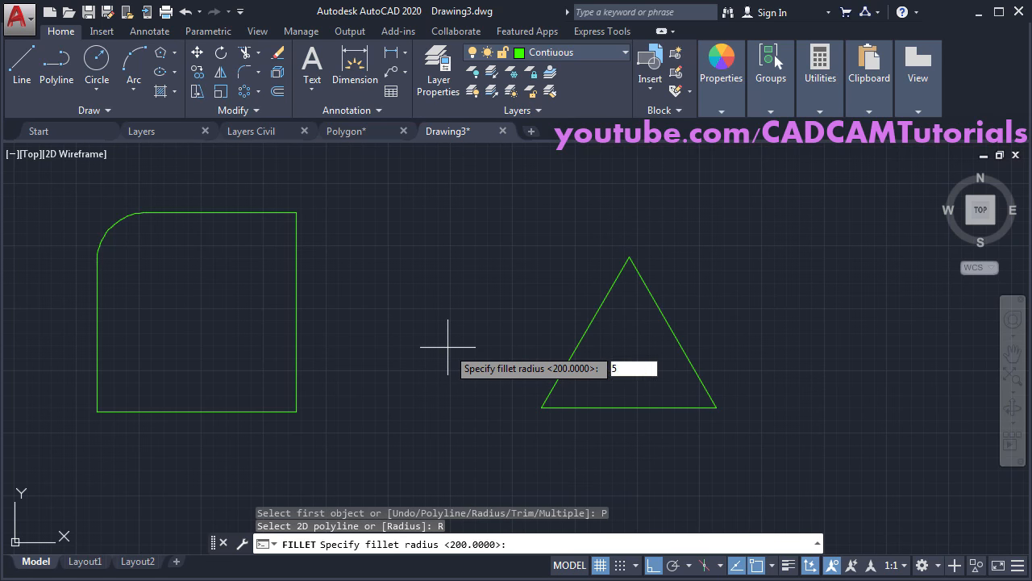
text(0)
key(Return)
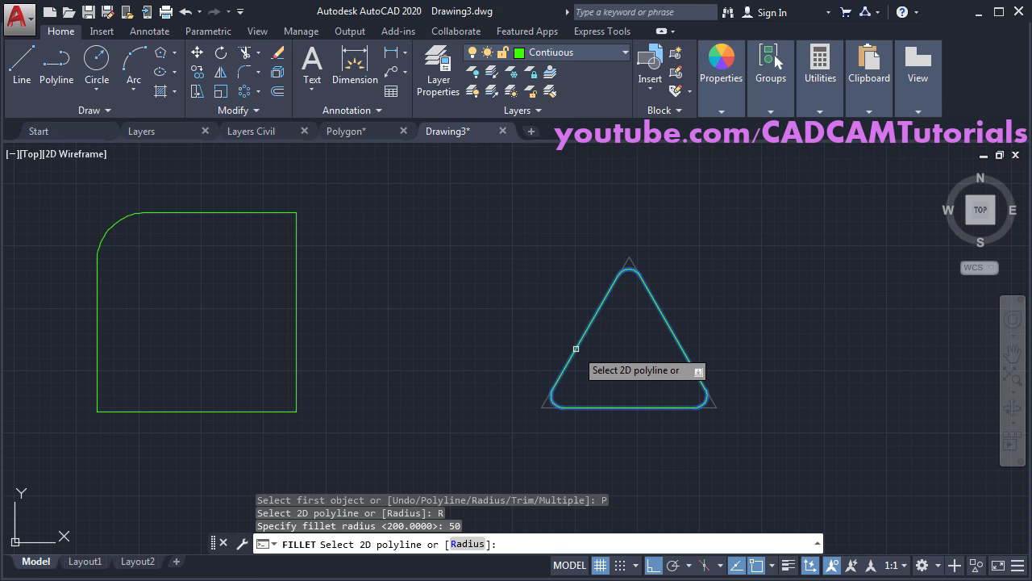
click(590, 322)
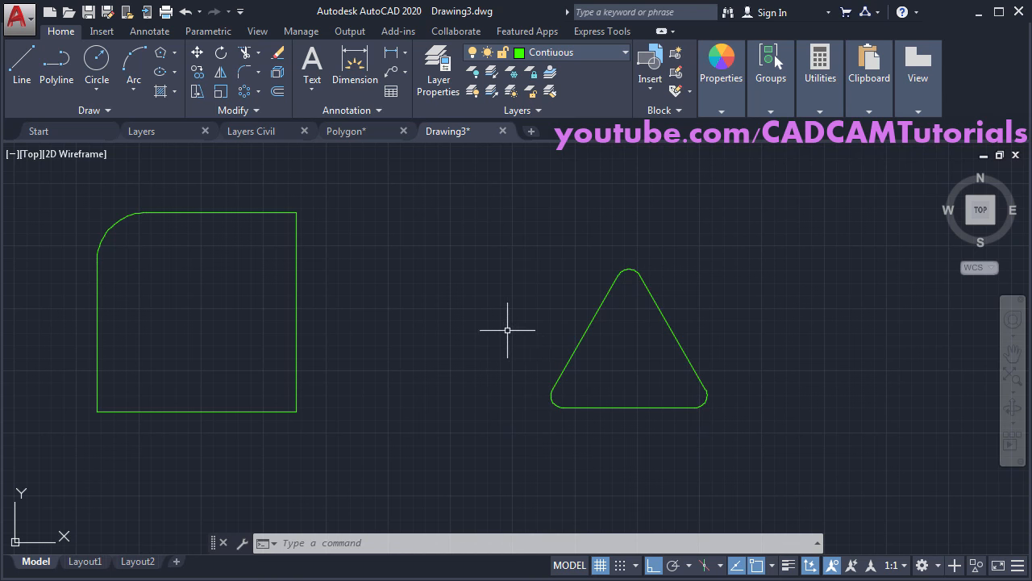
Fillet the lower-right corner of the square with the trim mode set to No trim, and inspect the corner.
click(246, 75)
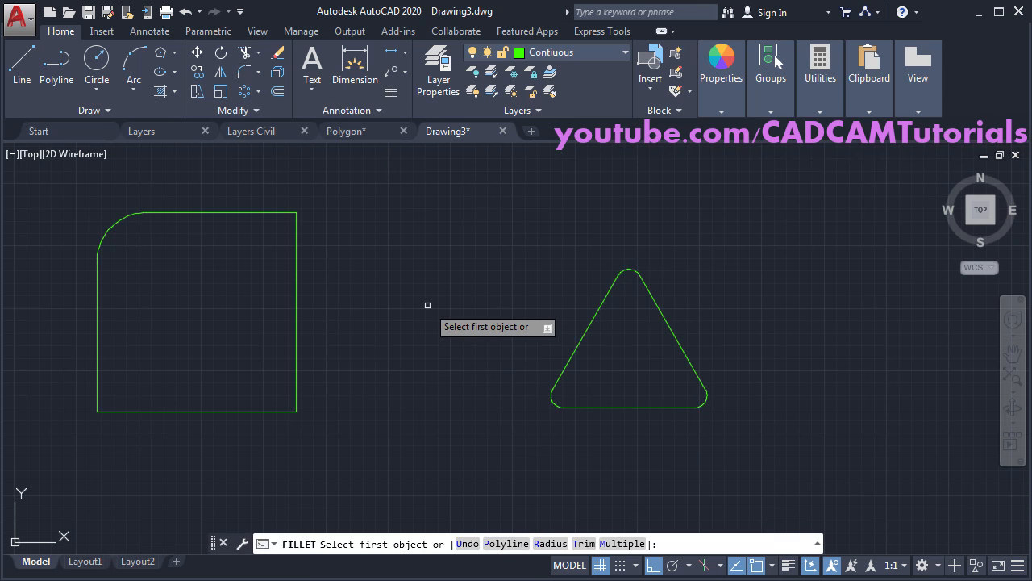
middle_drag(460, 446, 472, 433)
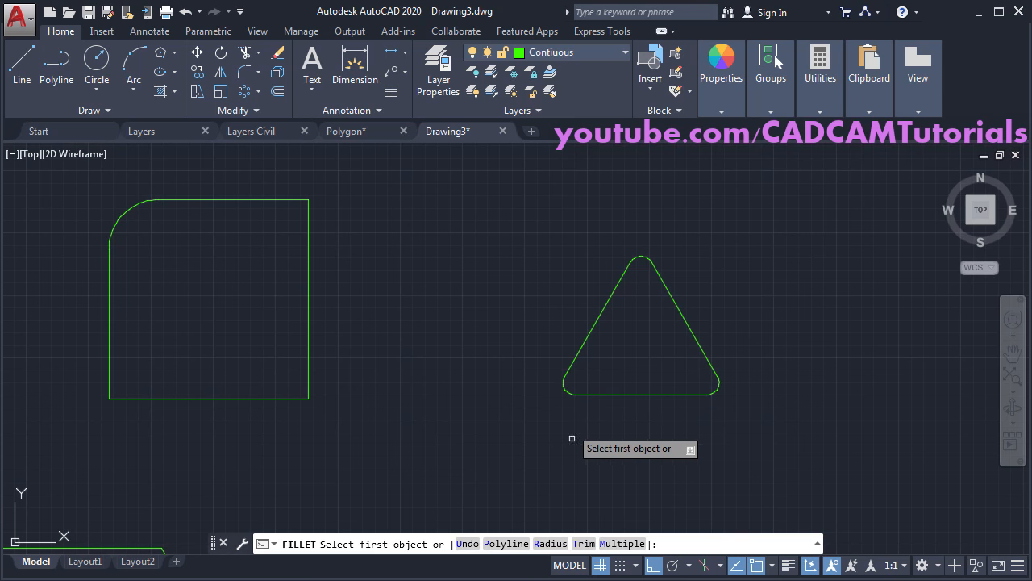
click(584, 543)
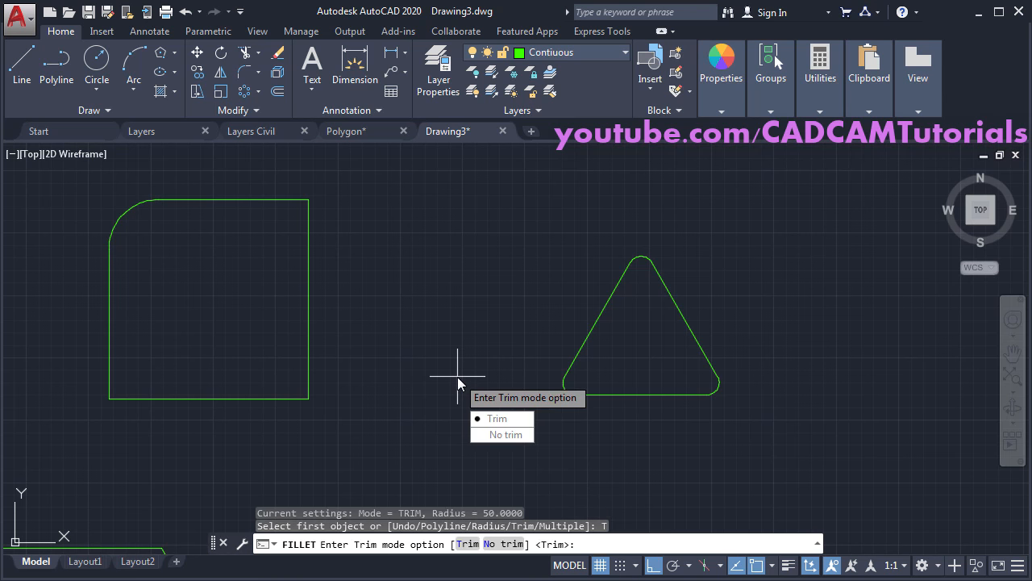
click(507, 439)
middle_drag(396, 401, 499, 405)
click(376, 401)
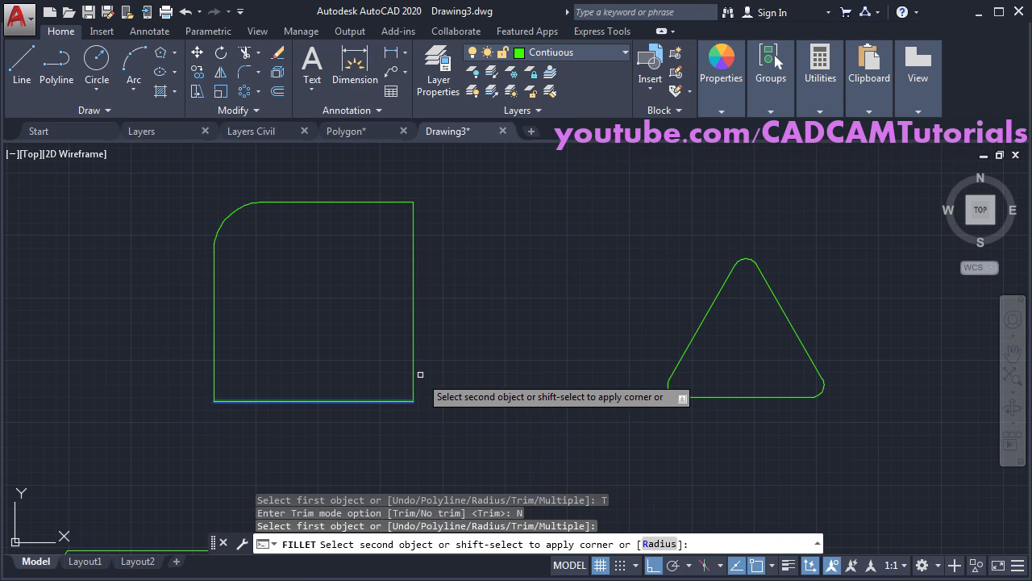
click(413, 350)
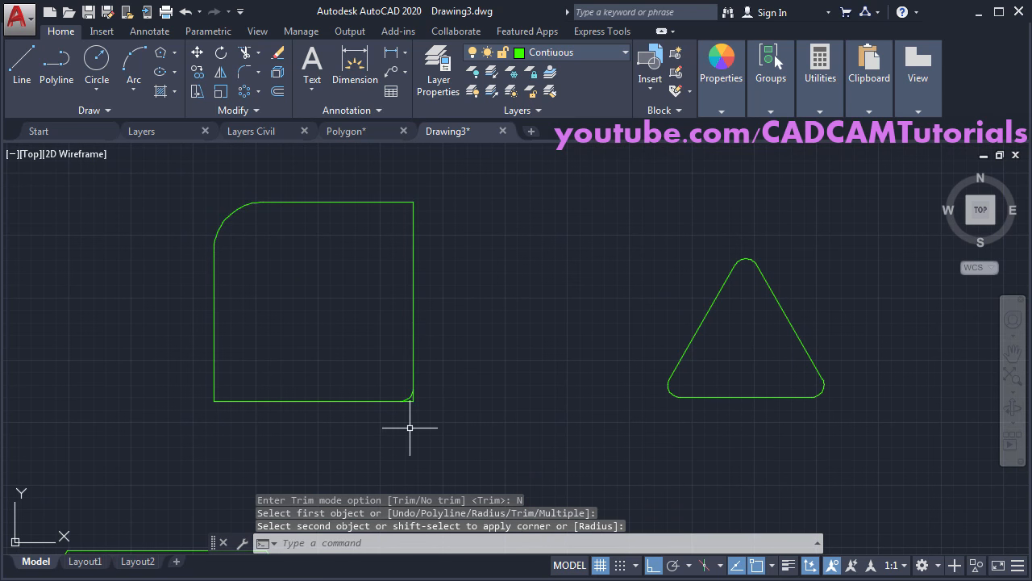
scroll(402, 406, up, 3)
scroll(401, 407, up, 5)
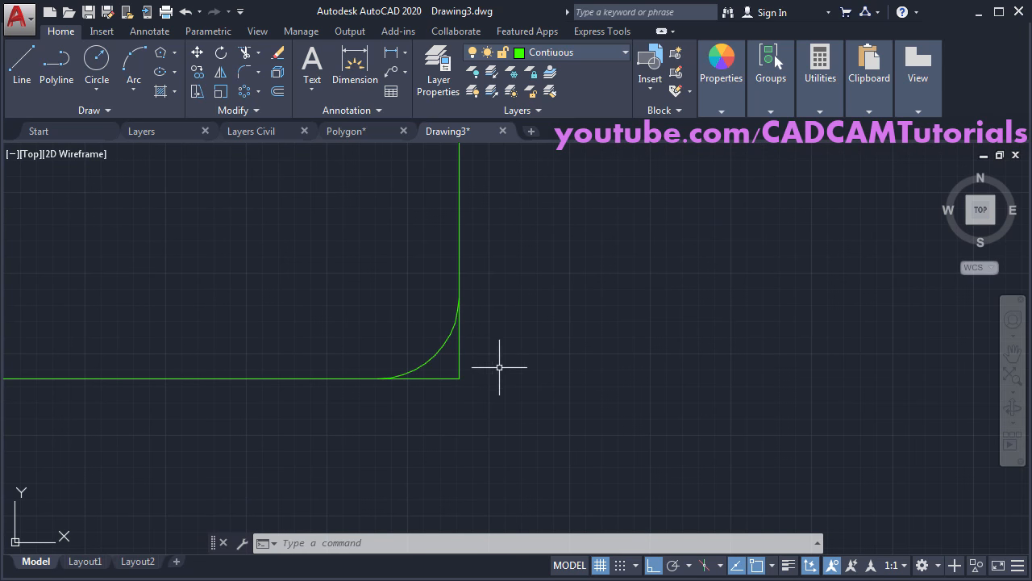
scroll(500, 367, down, 6)
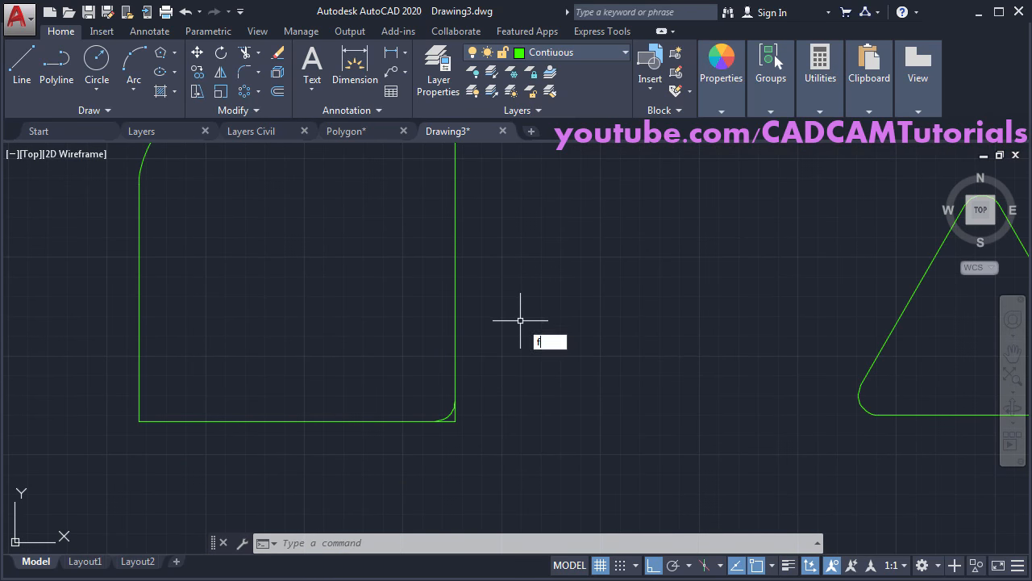
Fillet the square's lower-left corner using Trim mode and the Multiple option, with the radius set to 200.
key(Return)
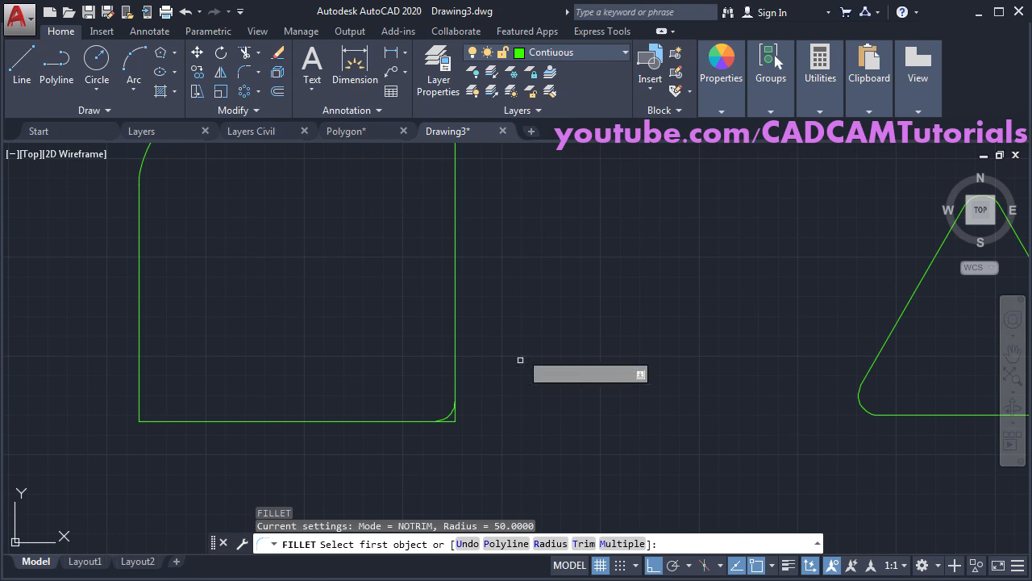
click(584, 543)
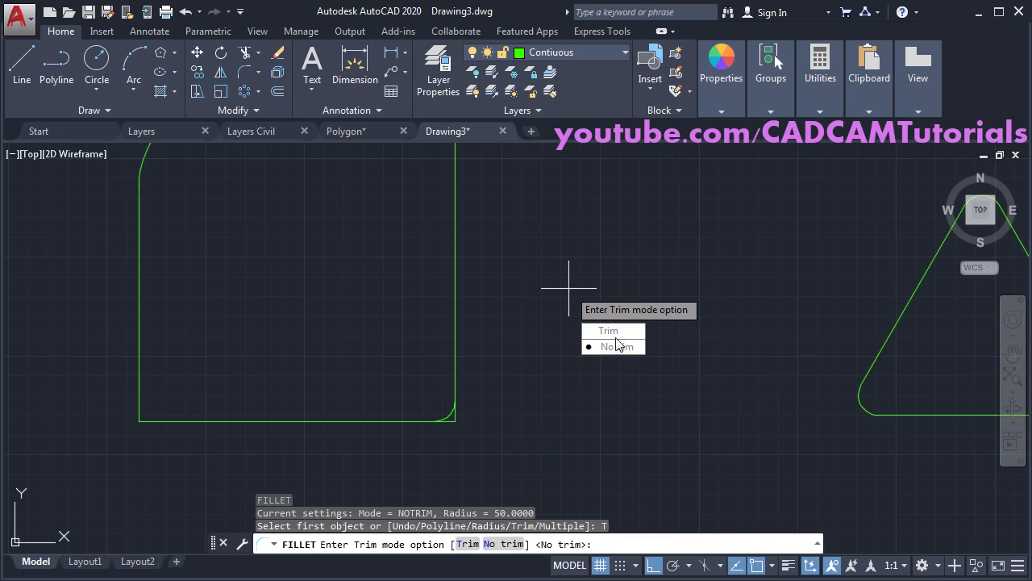
click(613, 331)
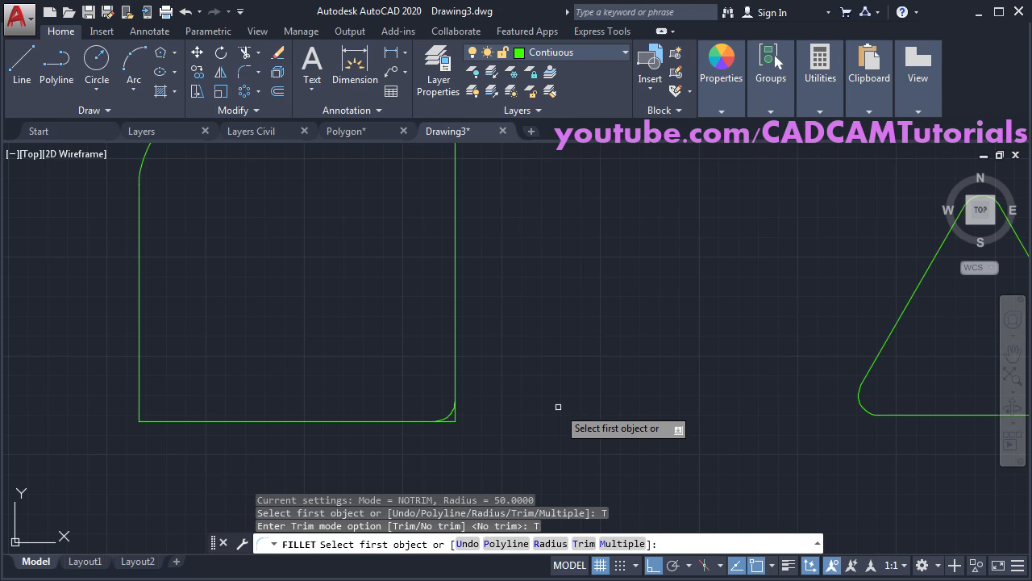
scroll(520, 396, down, 2)
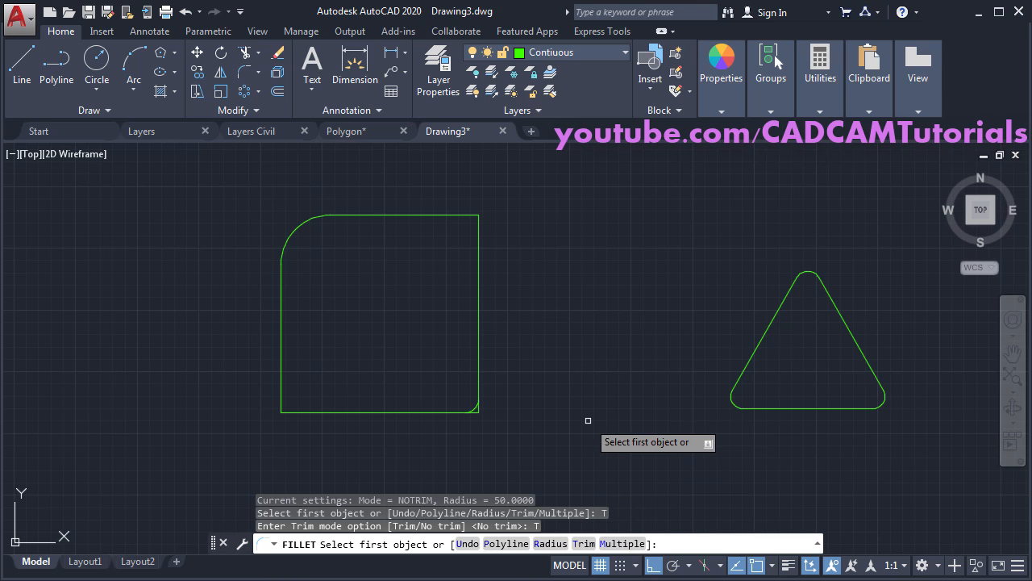
click(618, 544)
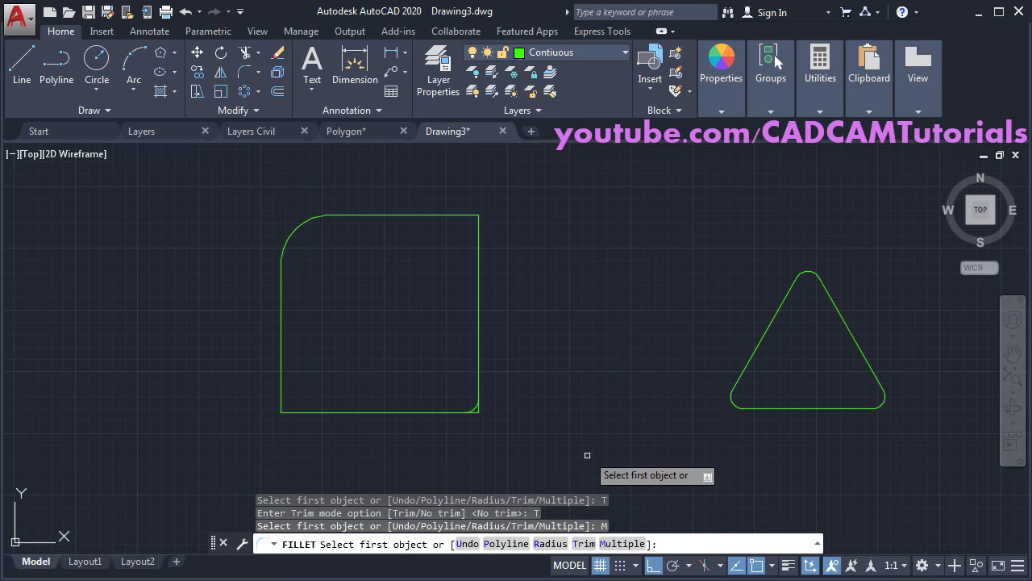
click(550, 543)
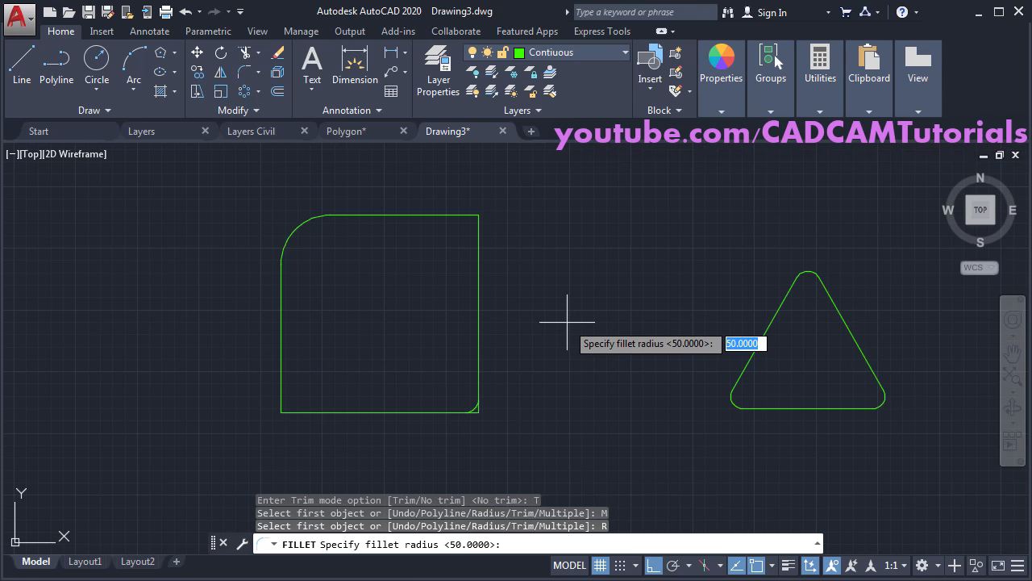
key(Return)
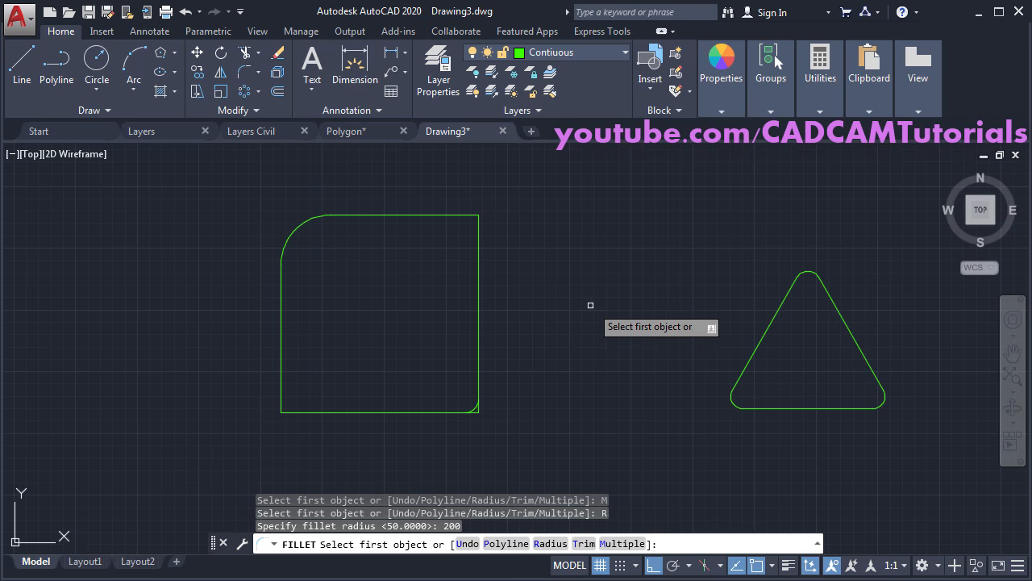
click(283, 367)
click(305, 410)
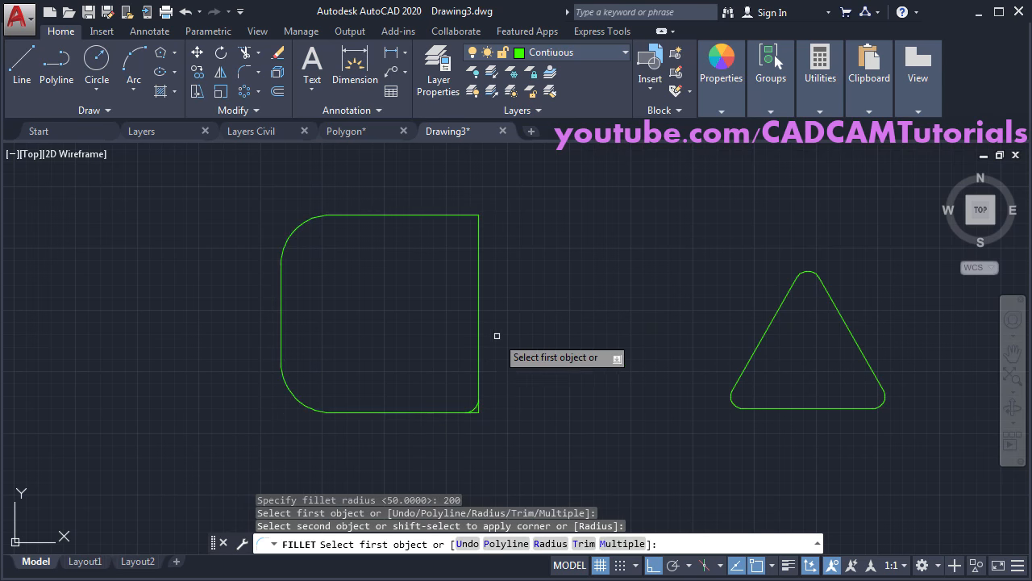
Fillet the upper-left corner of the left hexagon with the current 200 radius in the running multiple fillet.
scroll(493, 334, down, 4)
mouse_move(402, 427)
middle_down()
mouse_move(610, 322)
mouse_move(583, 300)
mouse_move(565, 375)
middle_up()
click(516, 335)
click(549, 298)
Fillet the left and right corners of the pentagon with the same 200 radius.
scroll(548, 373, up, 2)
click(547, 373)
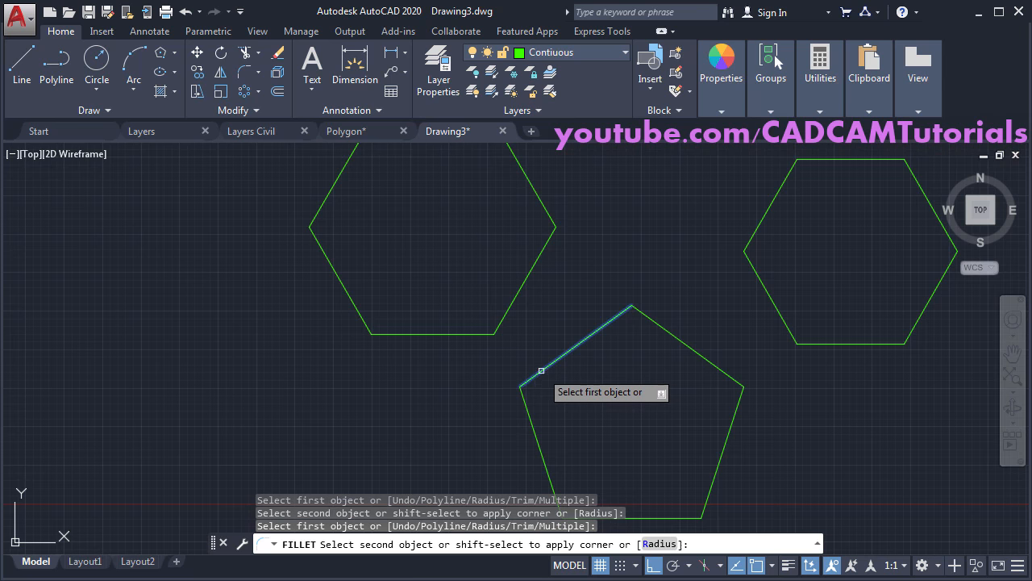
click(532, 414)
click(716, 368)
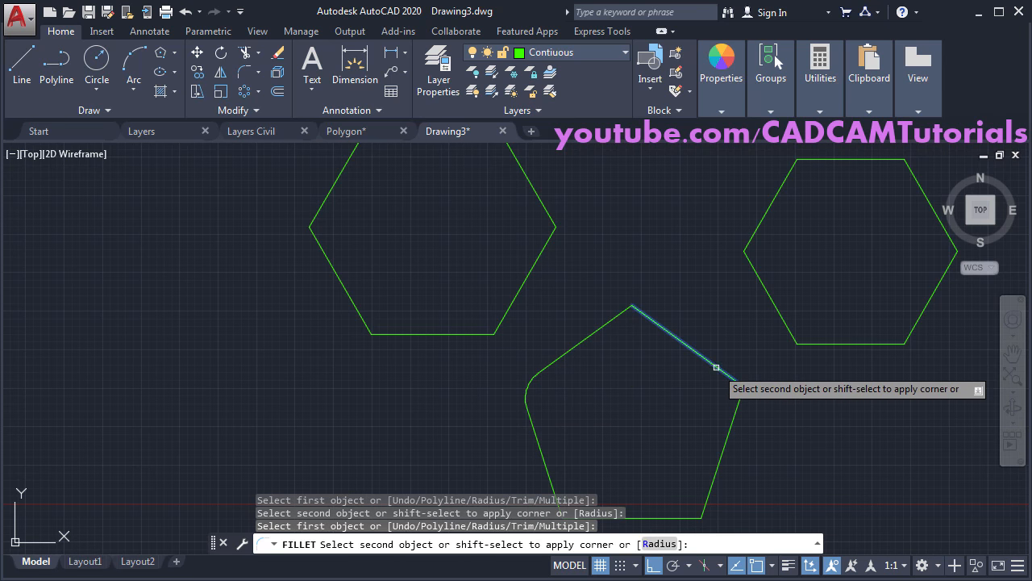
click(736, 412)
Fillet the upper-left corner of the right hexagon with the same radius and finish the multiple fillet.
scroll(742, 358, down, 5)
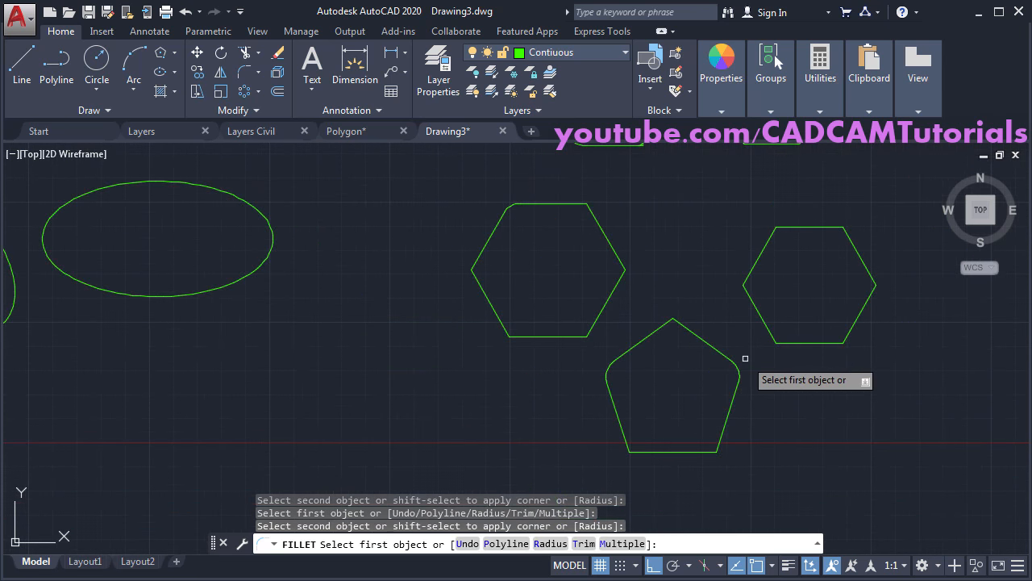
middle_drag(596, 397, 526, 420)
scroll(762, 313, up, 3)
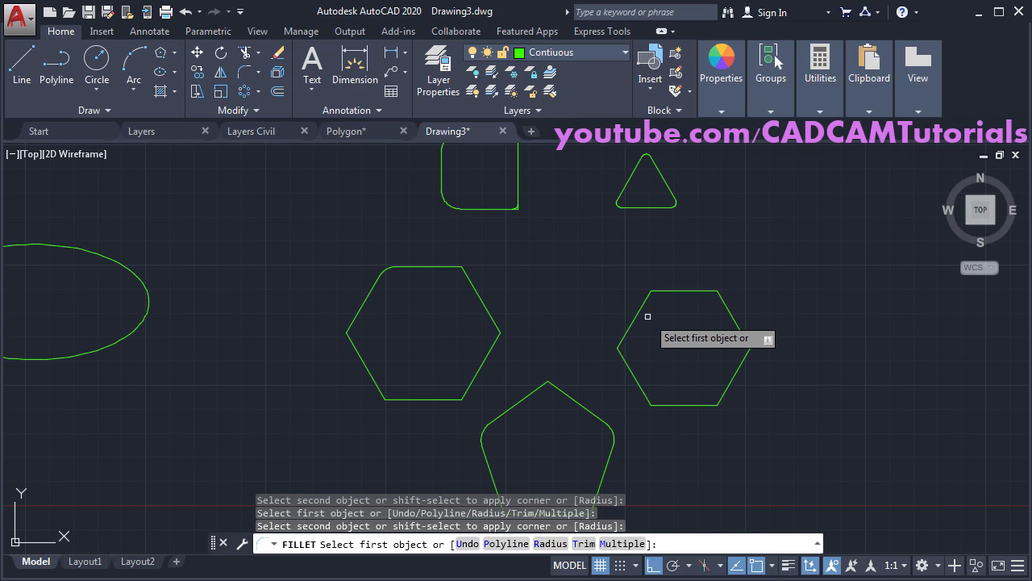
click(637, 313)
click(676, 294)
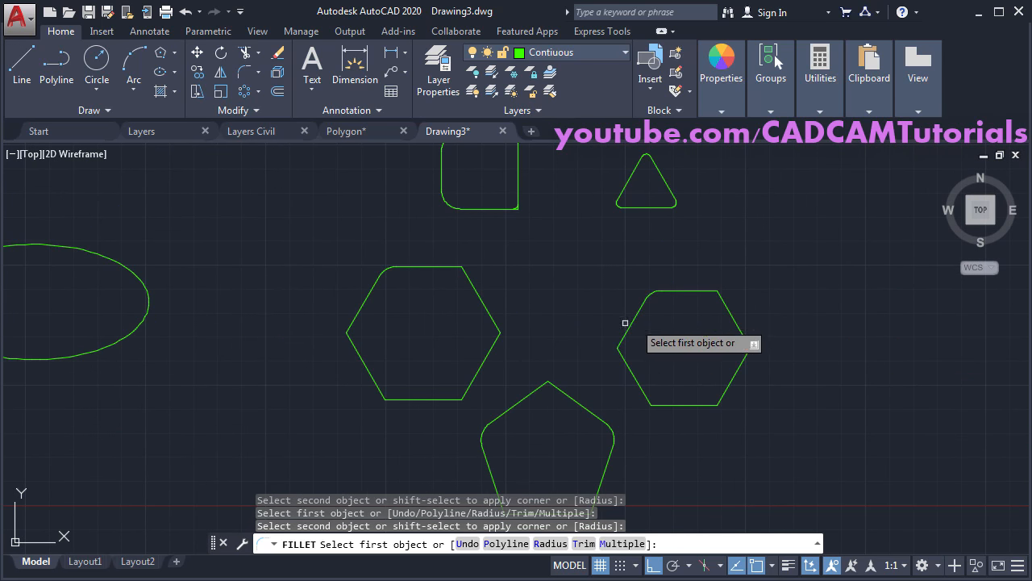
scroll(682, 362, down, 3)
scroll(682, 260, up, 2)
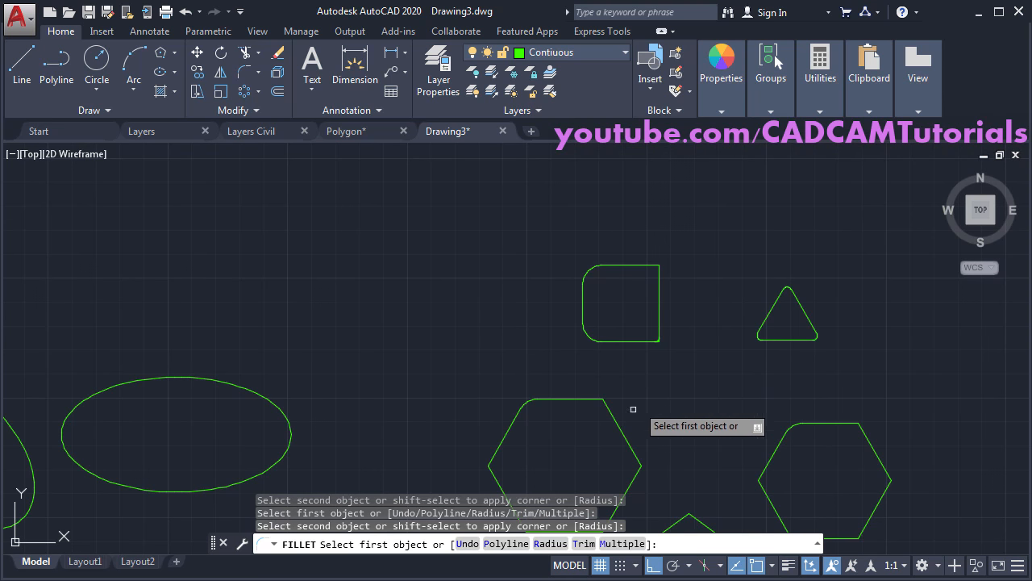
key(Return)
Draw a vertical line about 1600 units long above the ellipse and a separate horizontal line crossing it near its upper end.
mouse_move(677, 436)
middle_down()
mouse_move(573, 368)
mouse_move(537, 364)
middle_up()
middle_drag(470, 306, 466, 385)
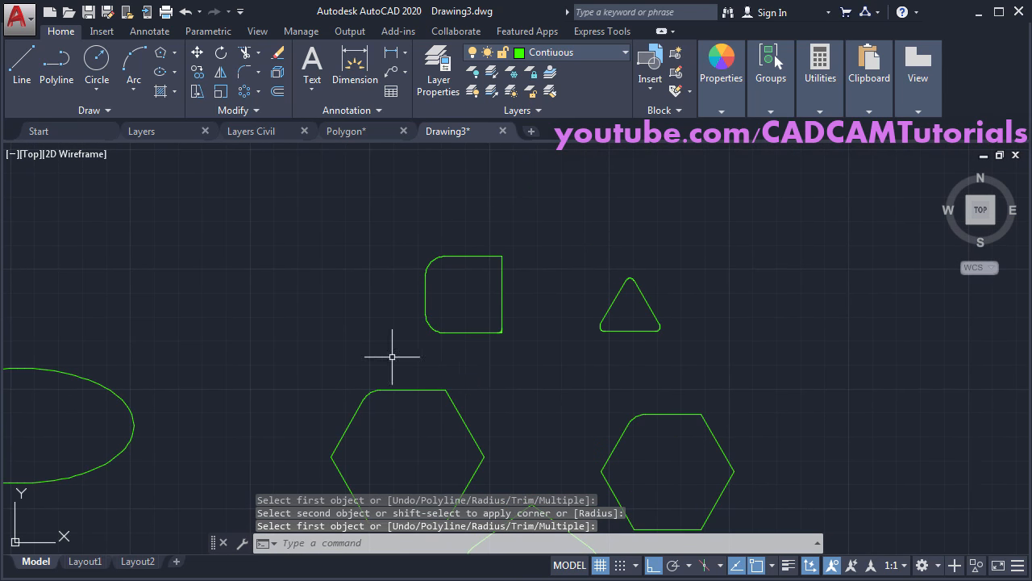
mouse_move(399, 360)
middle_down()
mouse_move(513, 388)
mouse_move(538, 379)
middle_up()
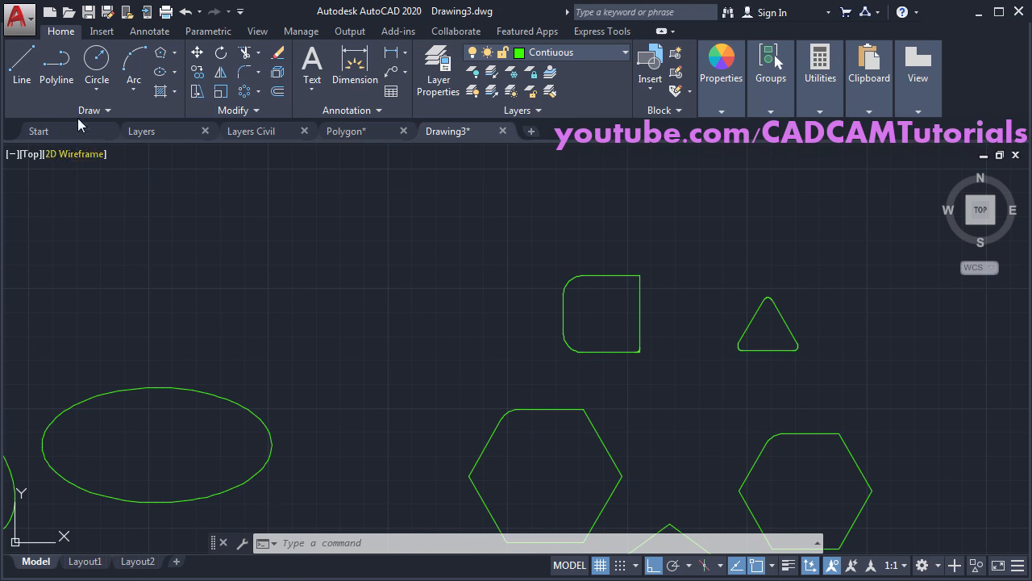
click(23, 68)
click(253, 190)
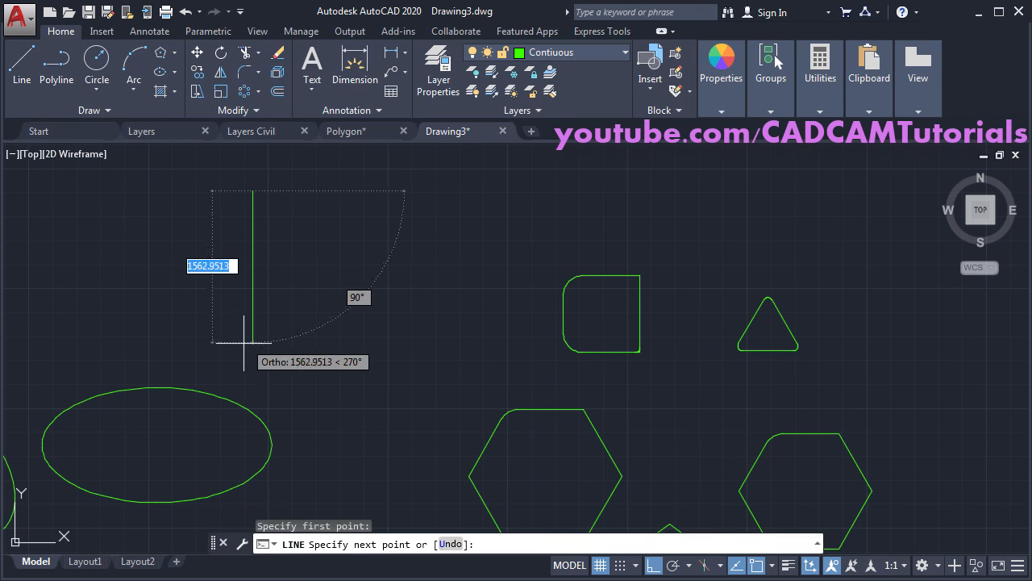
click(246, 349)
key(Return)
key(Return)
click(219, 219)
click(490, 219)
key(Return)
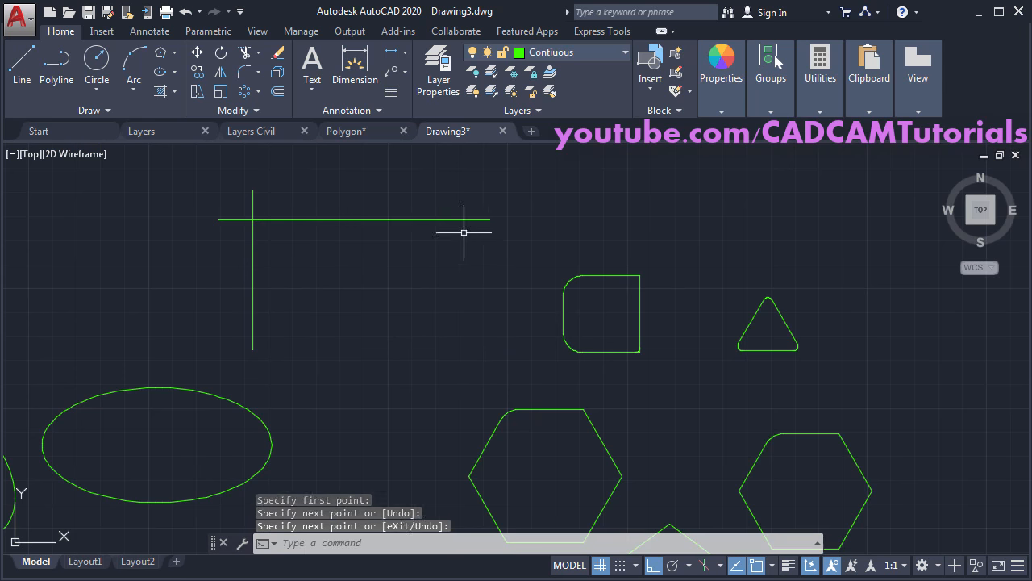
Draw a vertical line below the horizontal line's right part and continue it with a horizontal line leftward, stopping short of the first vertical line.
key(Return)
click(441, 240)
click(440, 323)
click(277, 322)
key(Return)
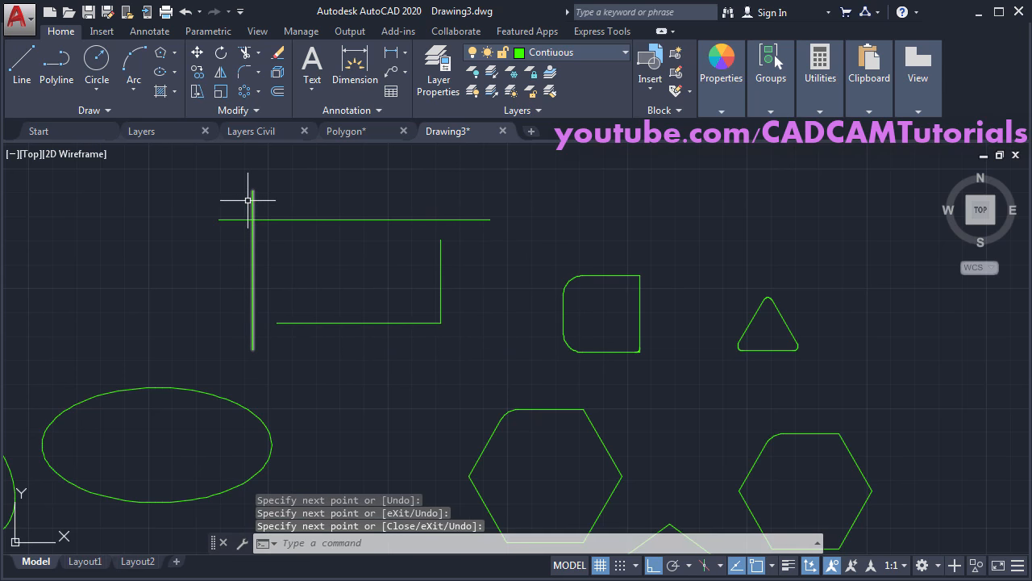
Trim the crossing left vertical and top horizontal lines to a sharp corner using Fillet's apply-corner selection.
scroll(249, 200, up, 4)
scroll(355, 251, down, 2)
mouse_move(356, 251)
middle_down()
mouse_move(412, 293)
mouse_move(433, 293)
middle_up()
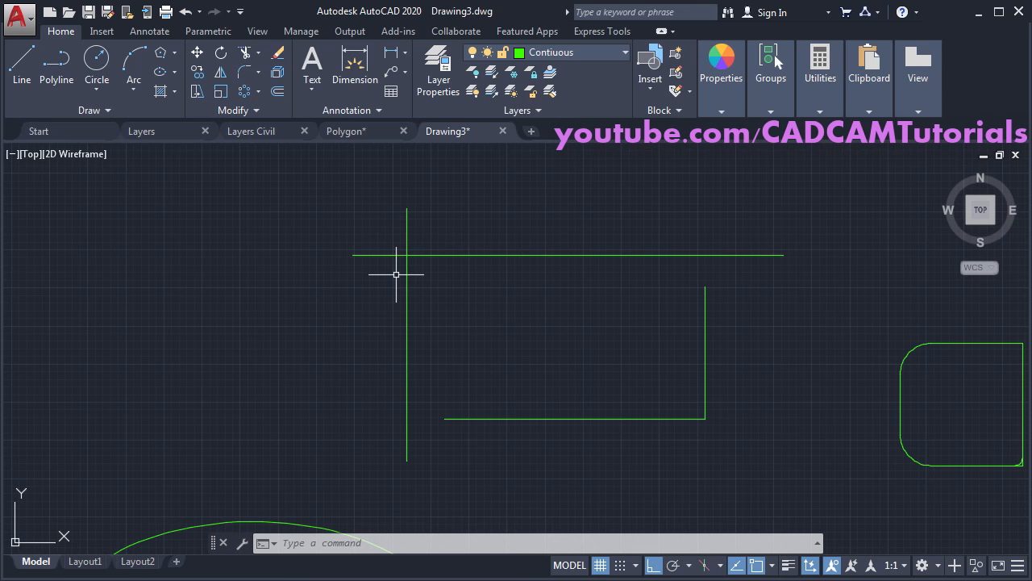
click(243, 74)
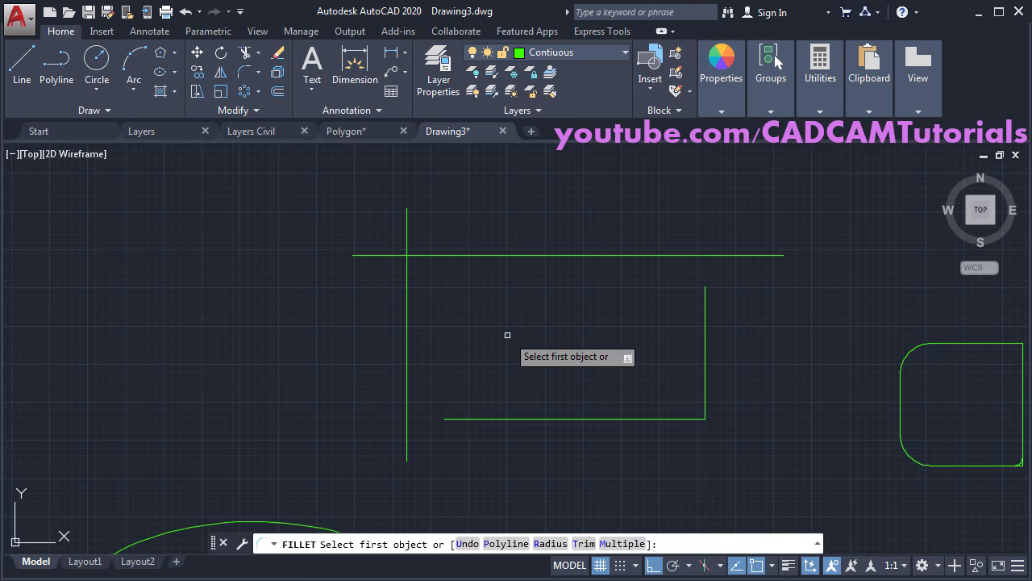
click(403, 318)
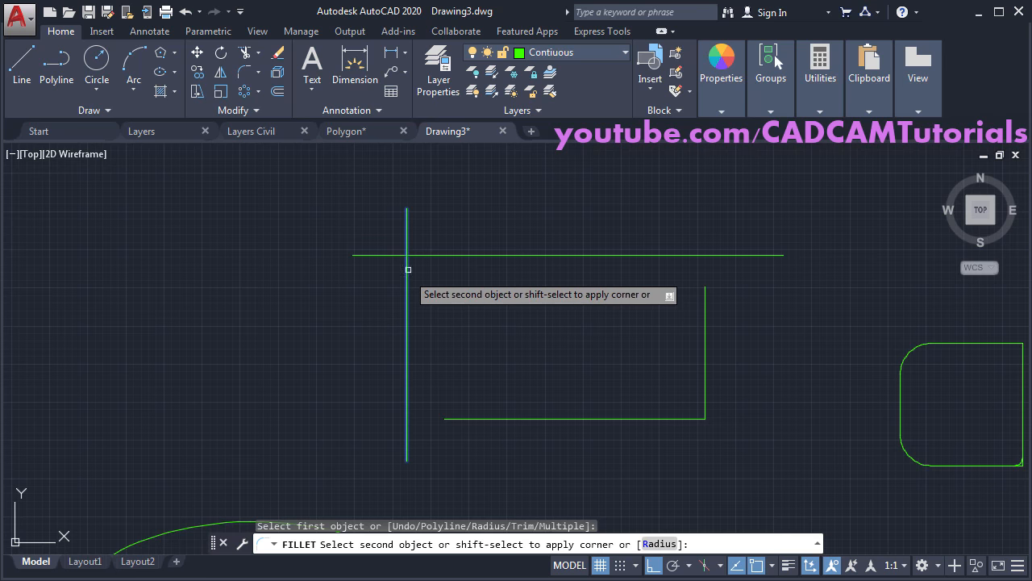
shift+click(499, 254)
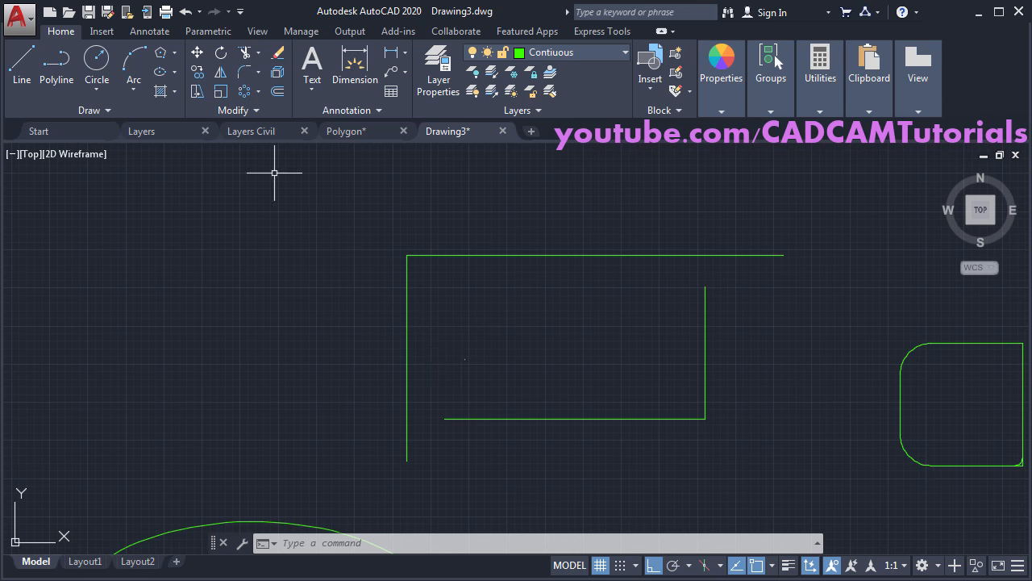
Close the upper-right and lower-left corners as sharp corners with Fillet's Multiple option and apply-corner selection, completing the rectangle.
click(242, 75)
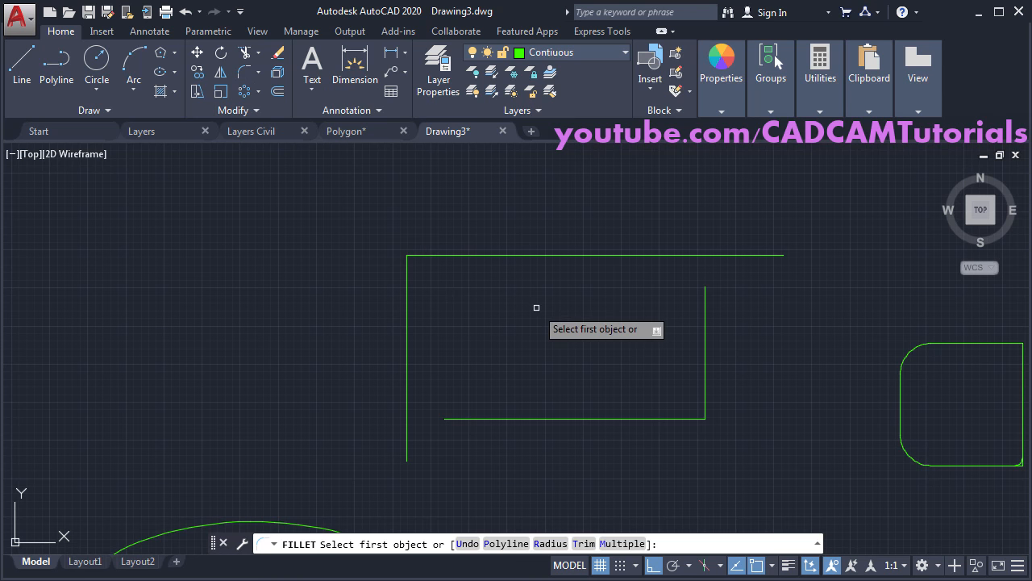
click(622, 544)
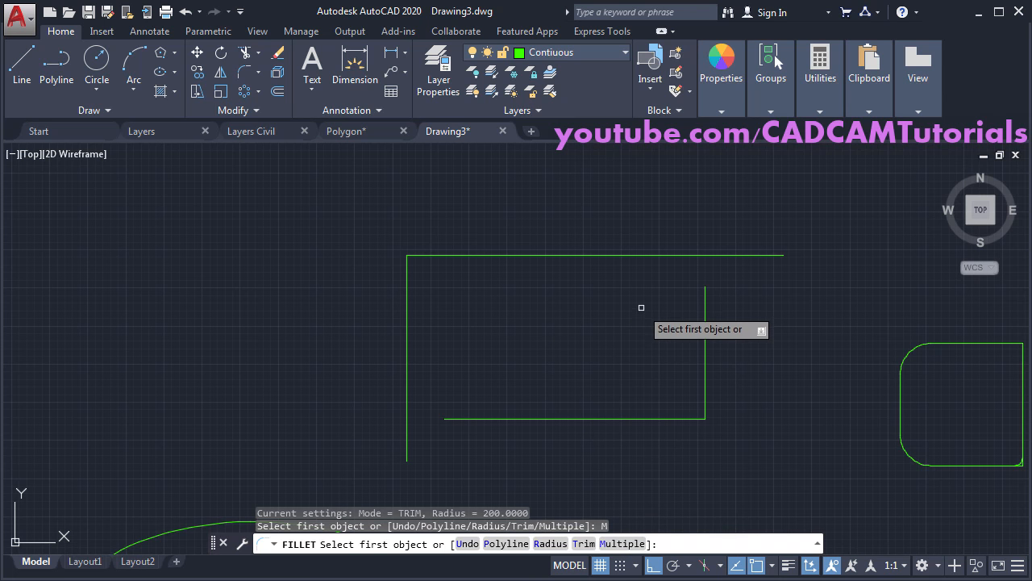
click(635, 255)
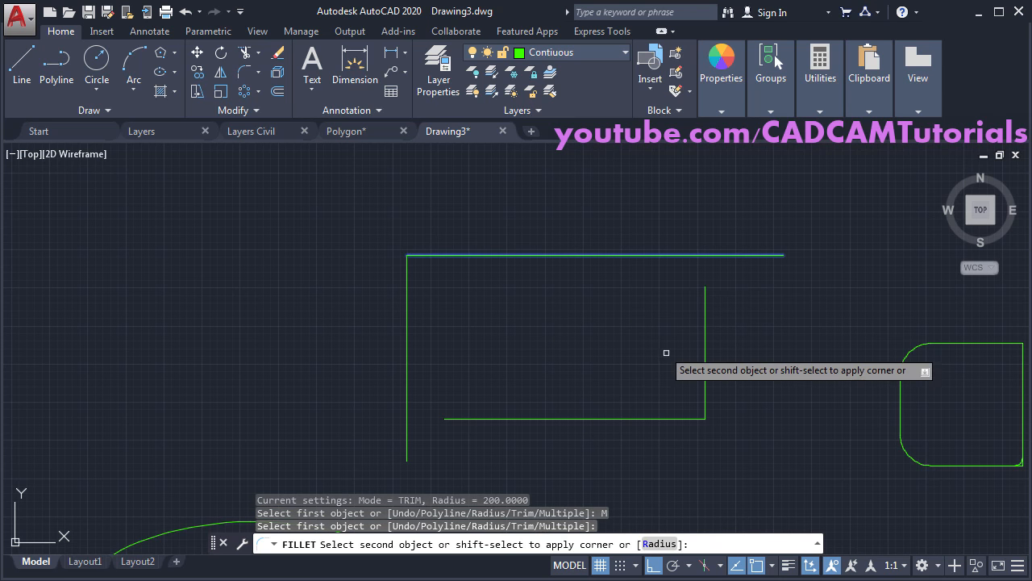
click(704, 318)
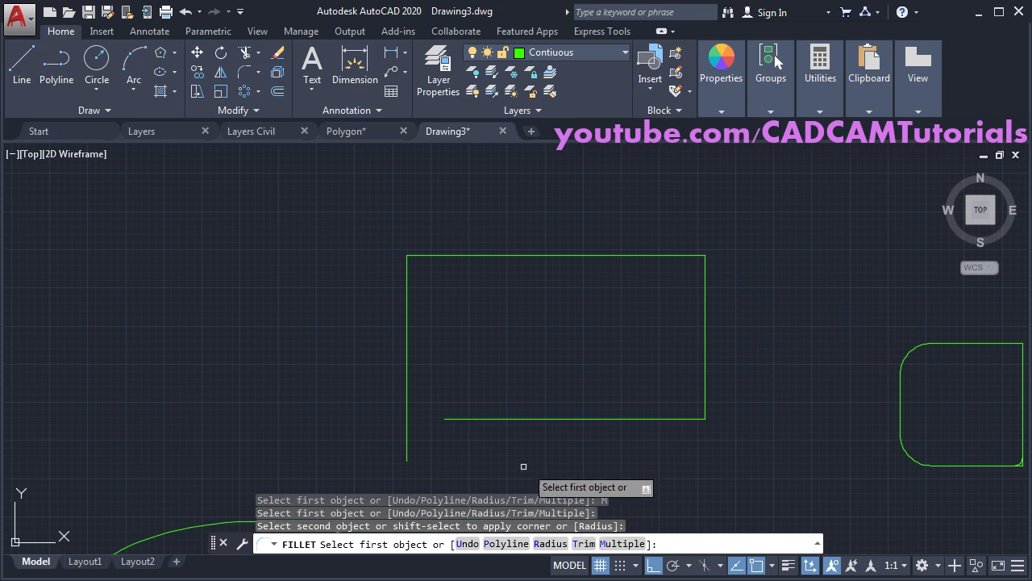
click(454, 415)
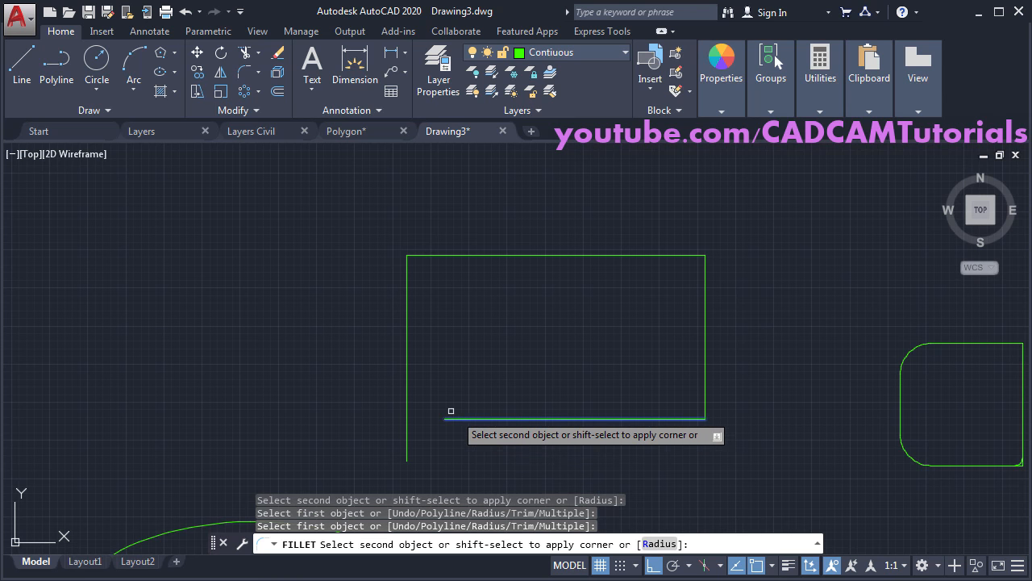
click(406, 376)
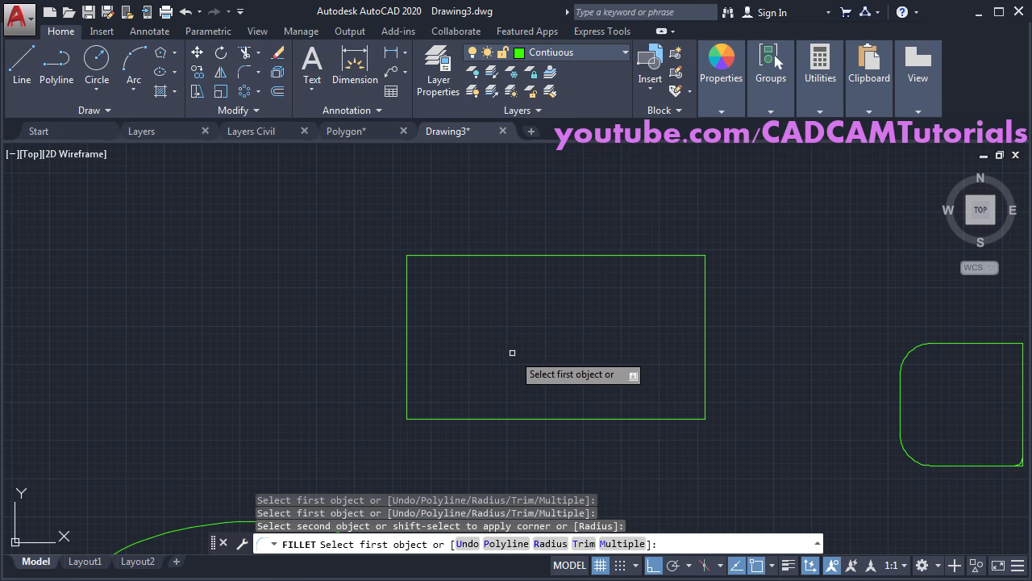
key(Return)
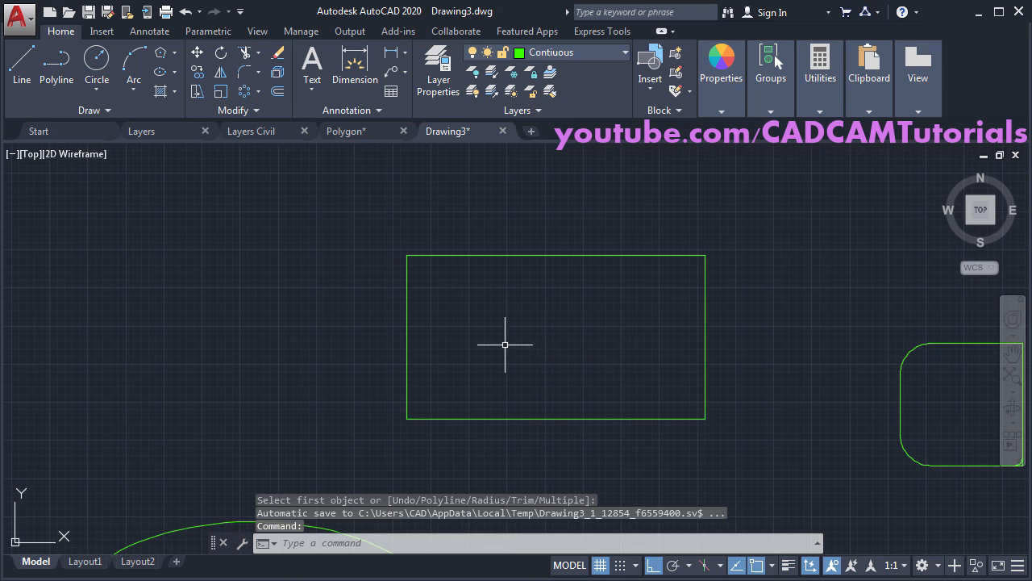
Chamfer the rectangle's upper-left corner using the Distance option with both distances set to 200.
click(258, 74)
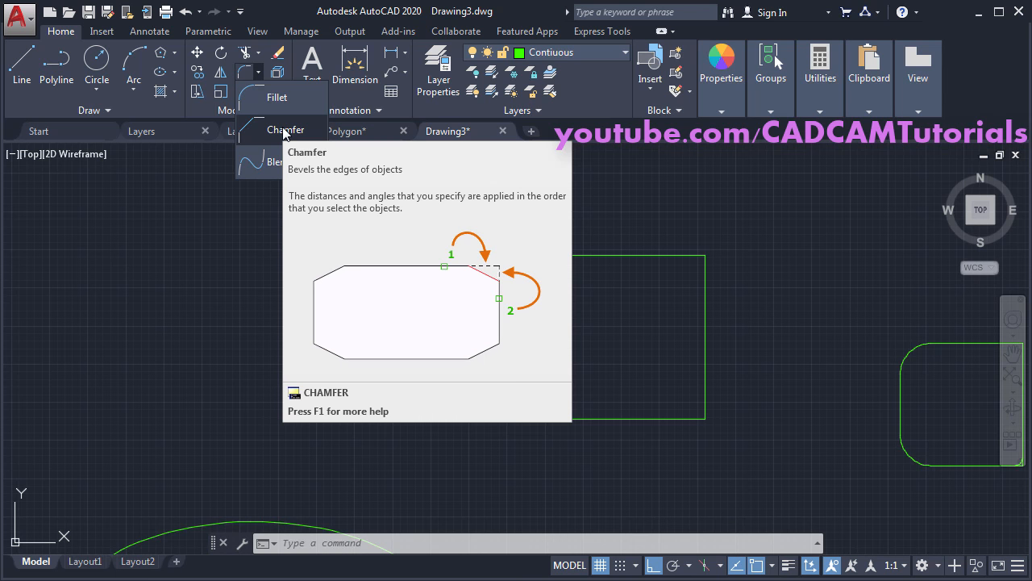
click(283, 137)
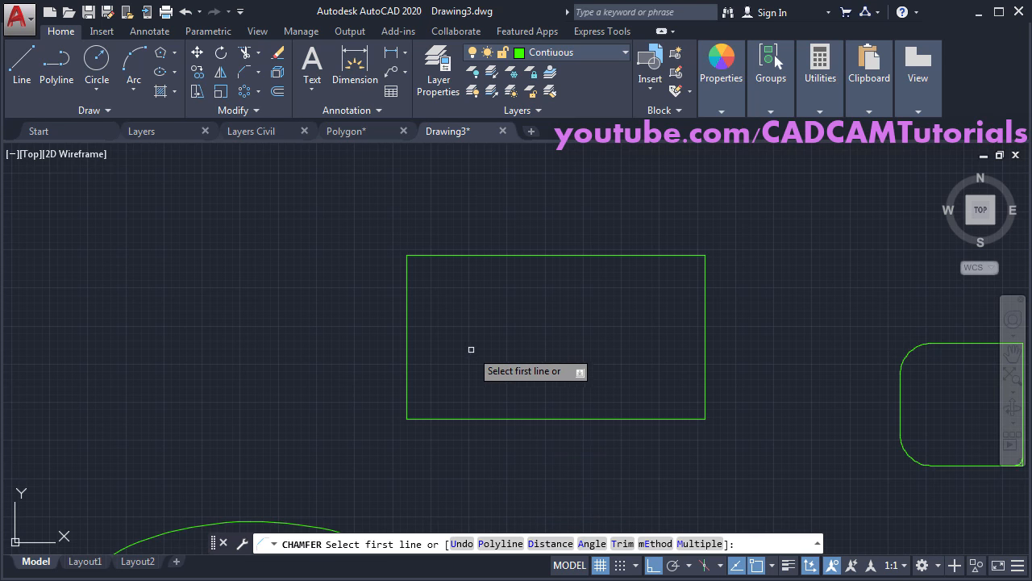
click(408, 311)
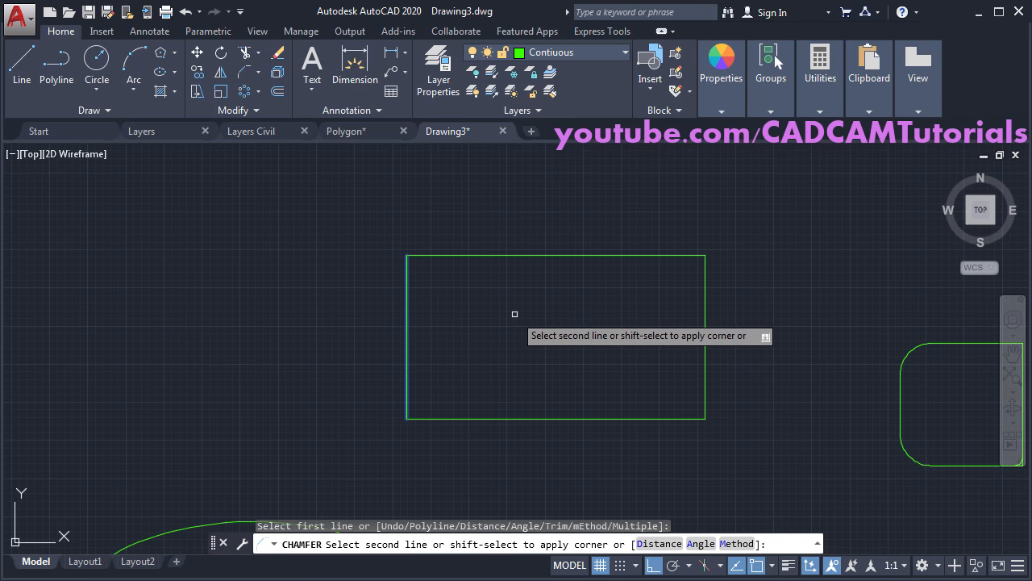
click(651, 544)
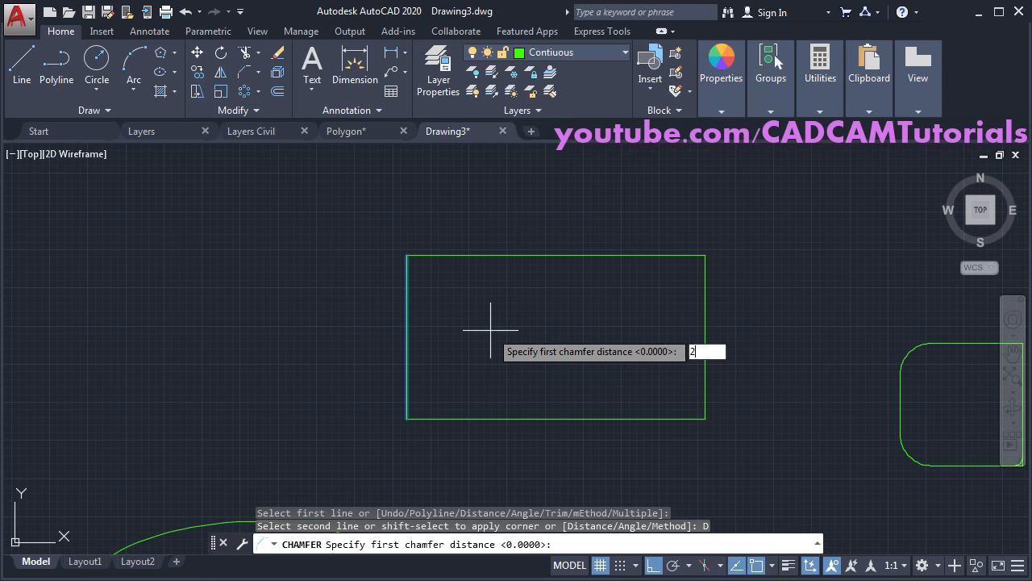
key(Return)
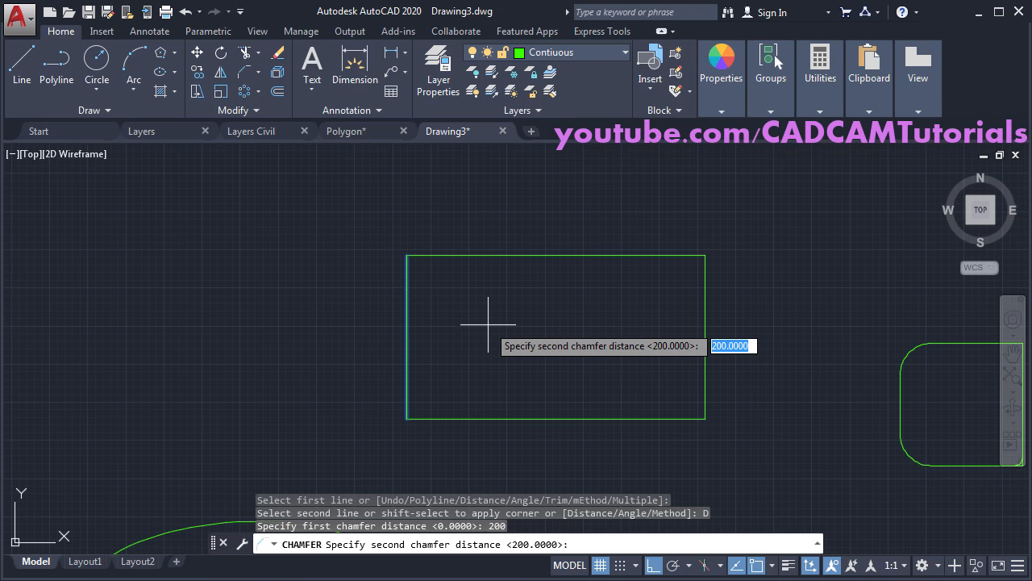
key(Return)
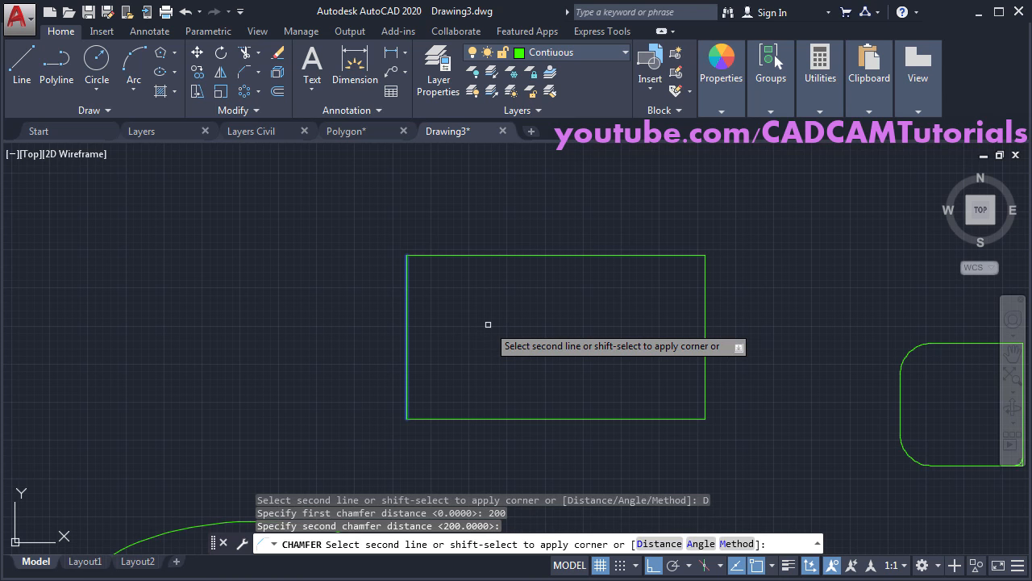
click(466, 253)
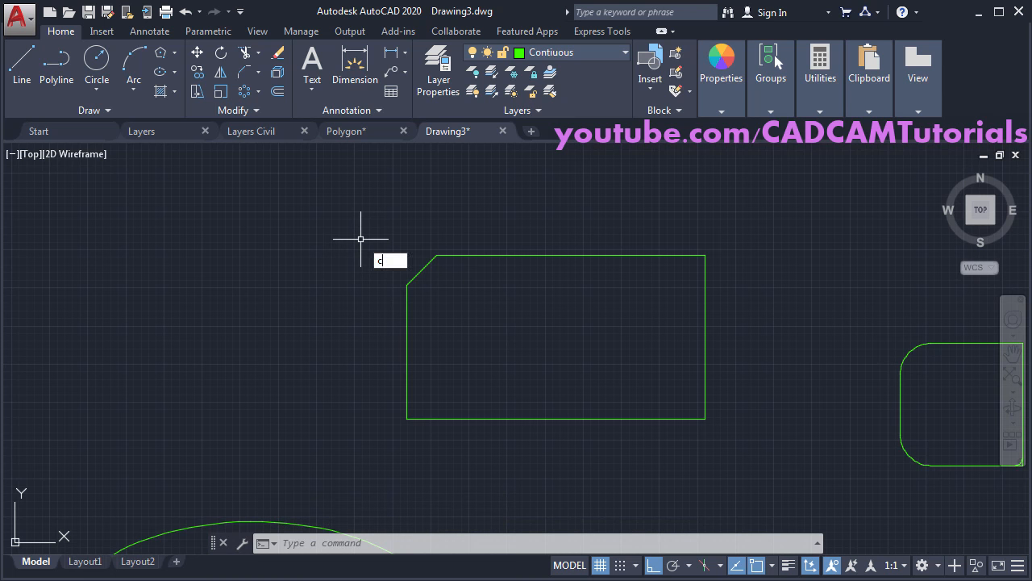
Chamfer the rectangle's lower-left corner using the Angle option, with length 300 along the bottom line and an angle of 30 degrees.
text(cha)
key(Return)
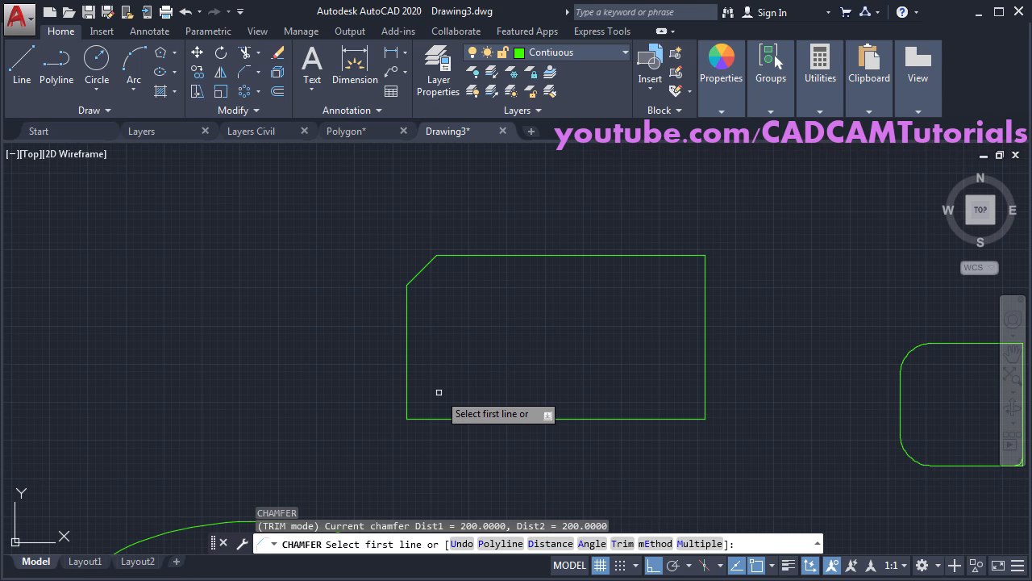
click(591, 545)
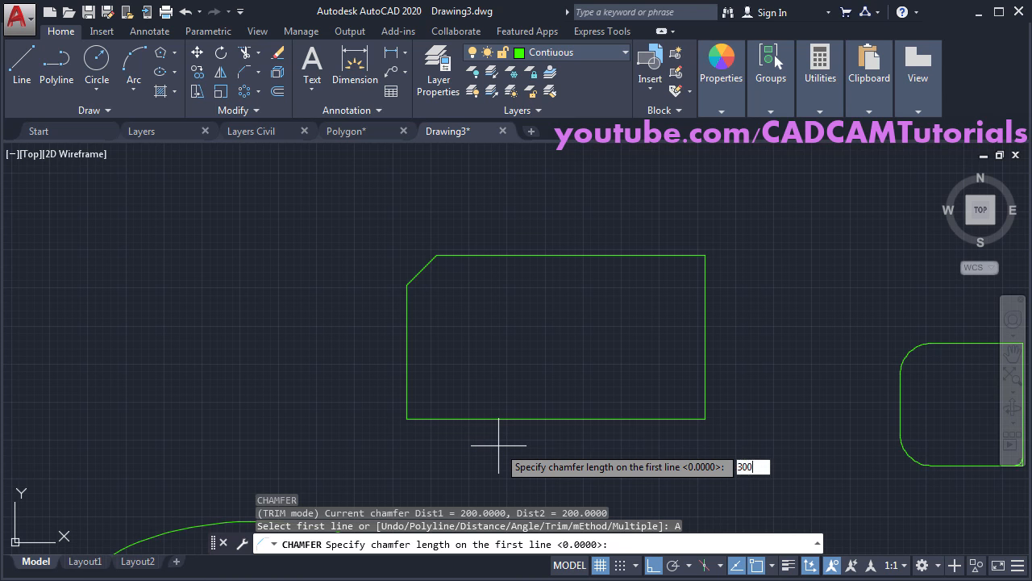
key(Return)
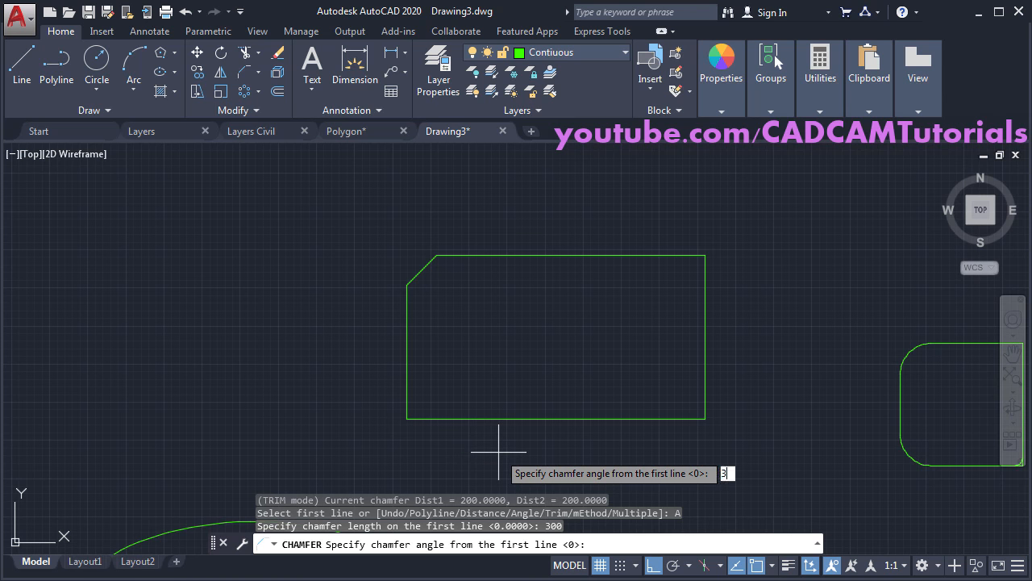
key(Return)
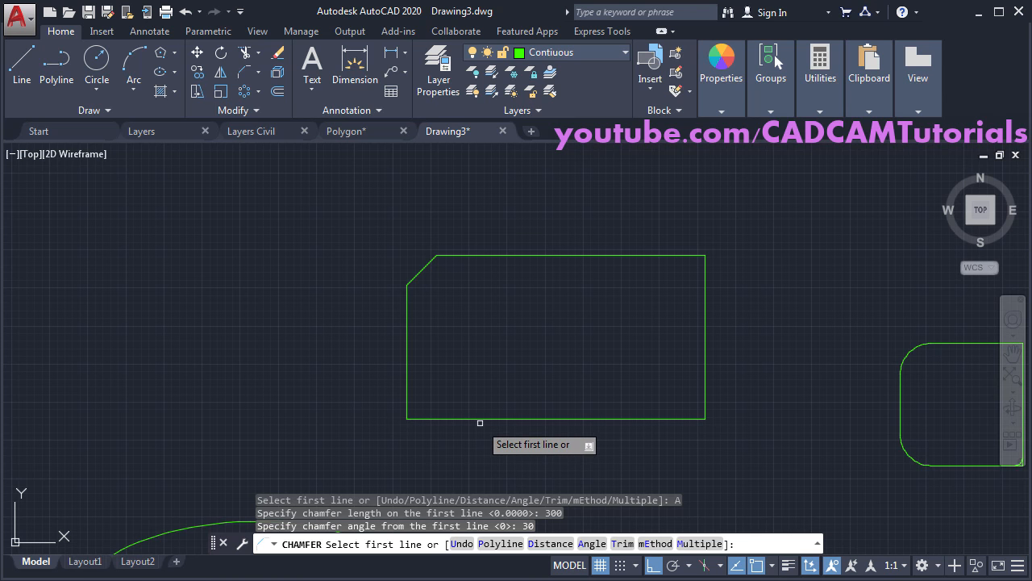
click(482, 418)
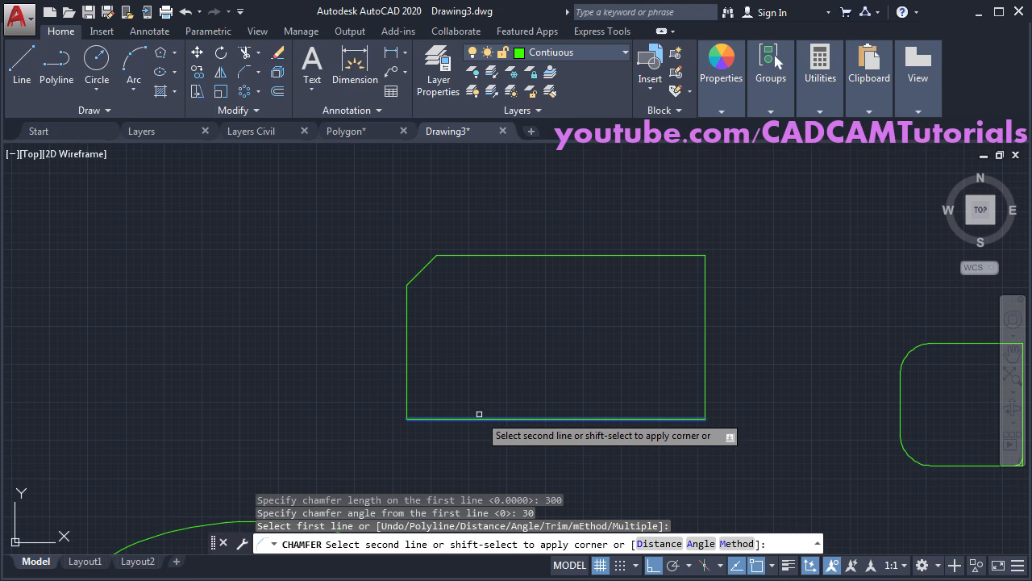
click(407, 381)
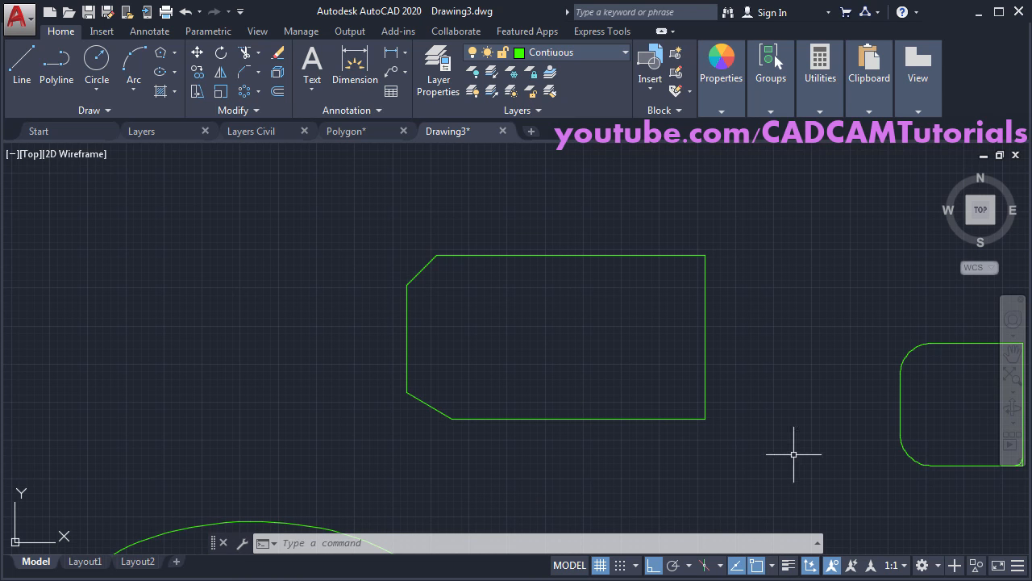
Chamfer all corners of the larger hexagon below the filleted square using Chamfer's Polyline option, with both distances set to 100.
middle_drag(795, 452, 373, 415)
scroll(377, 414, up, 2)
scroll(418, 389, down, 2)
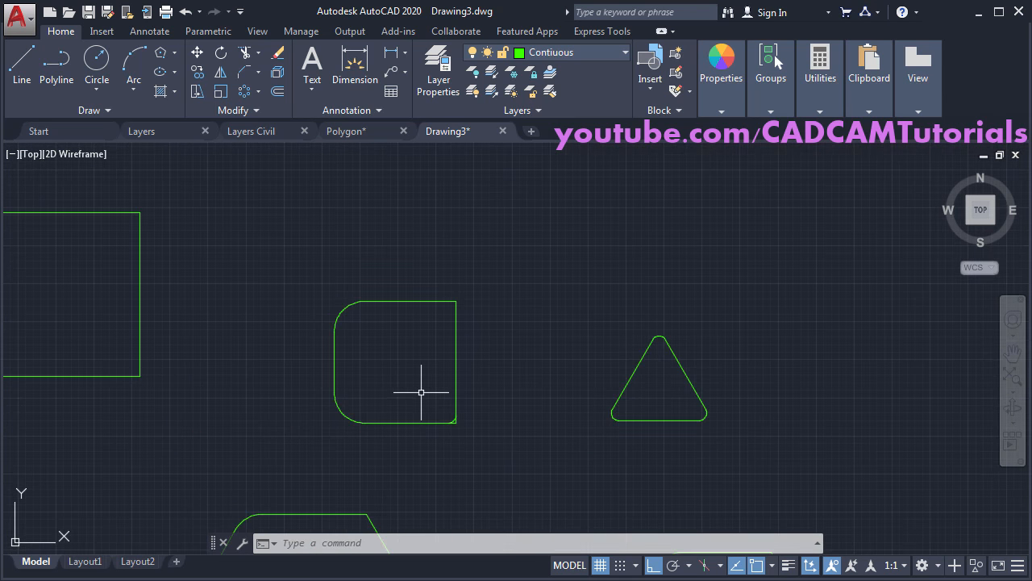
middle_drag(691, 456, 593, 457)
middle_drag(371, 460, 620, 213)
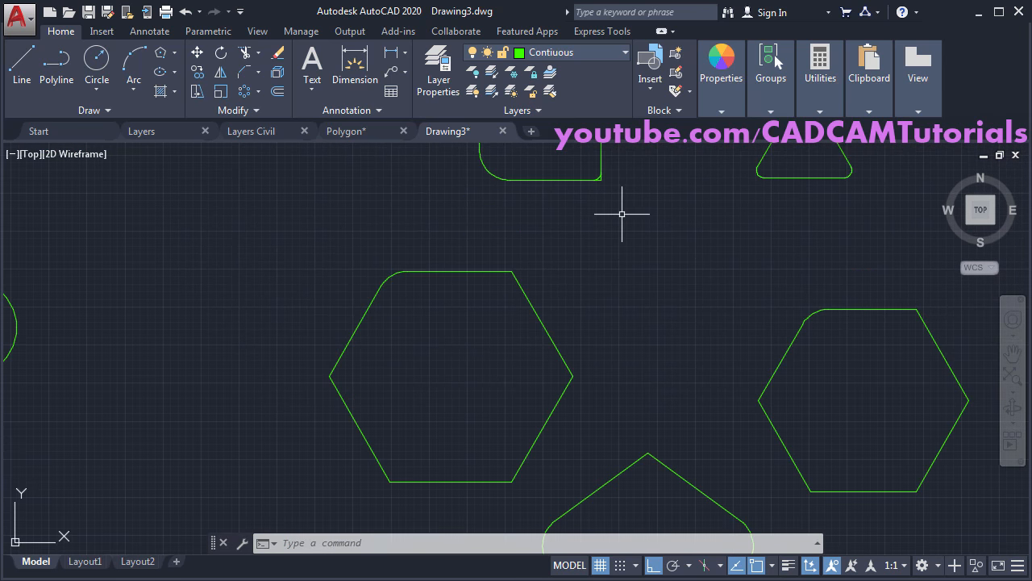
click(244, 72)
click(500, 544)
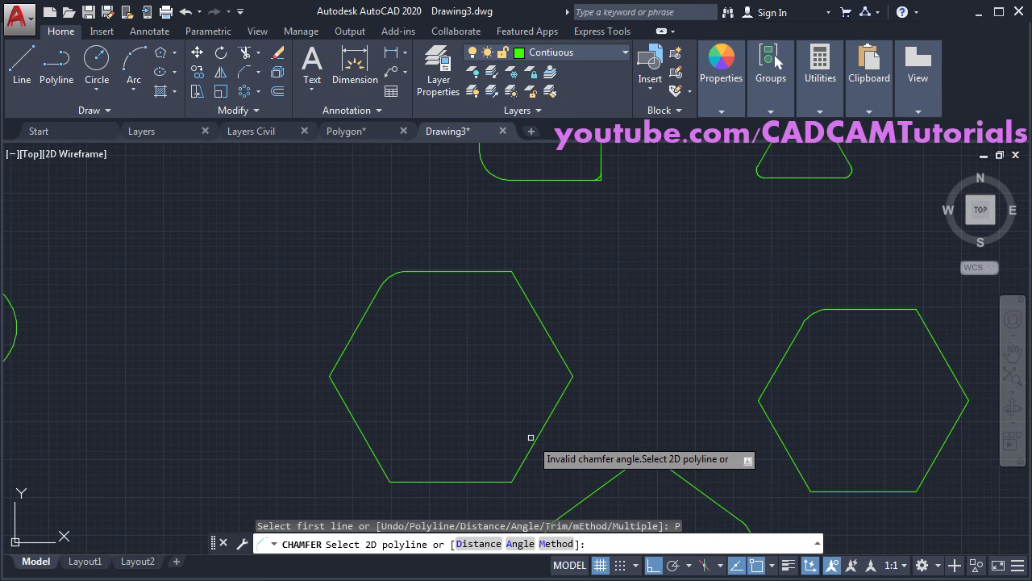
click(478, 543)
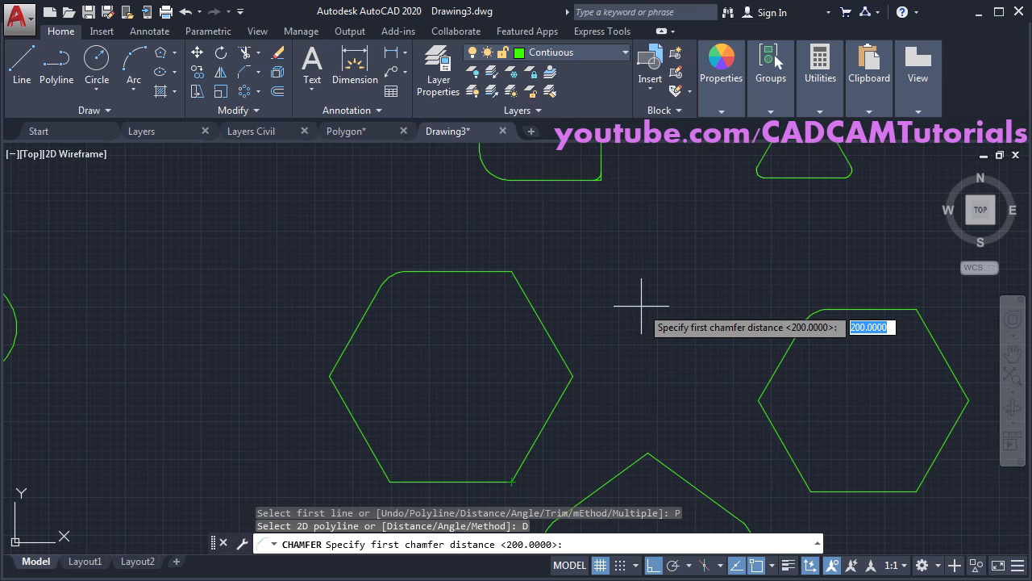
text(100)
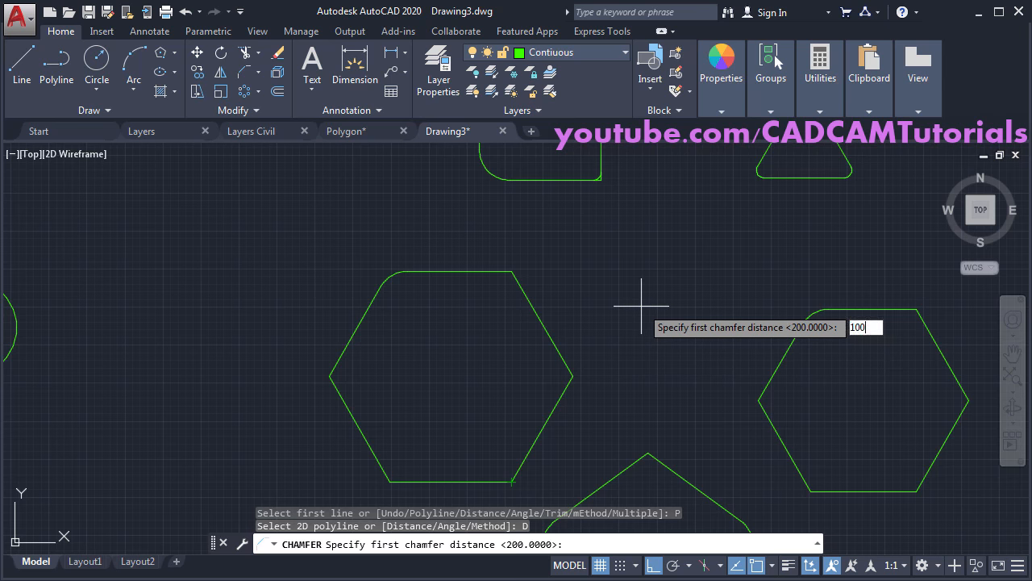
key(Return)
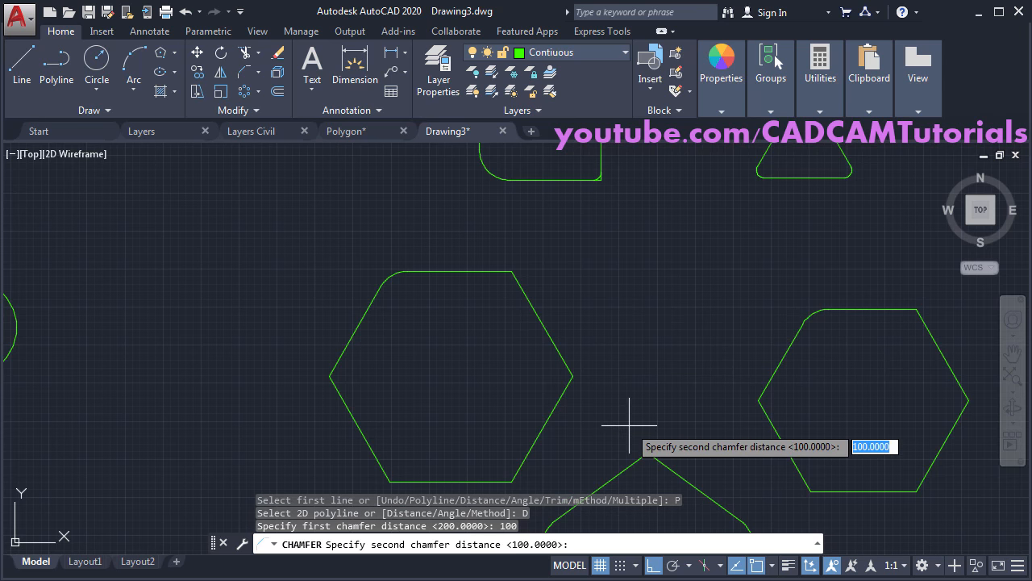
key(Return)
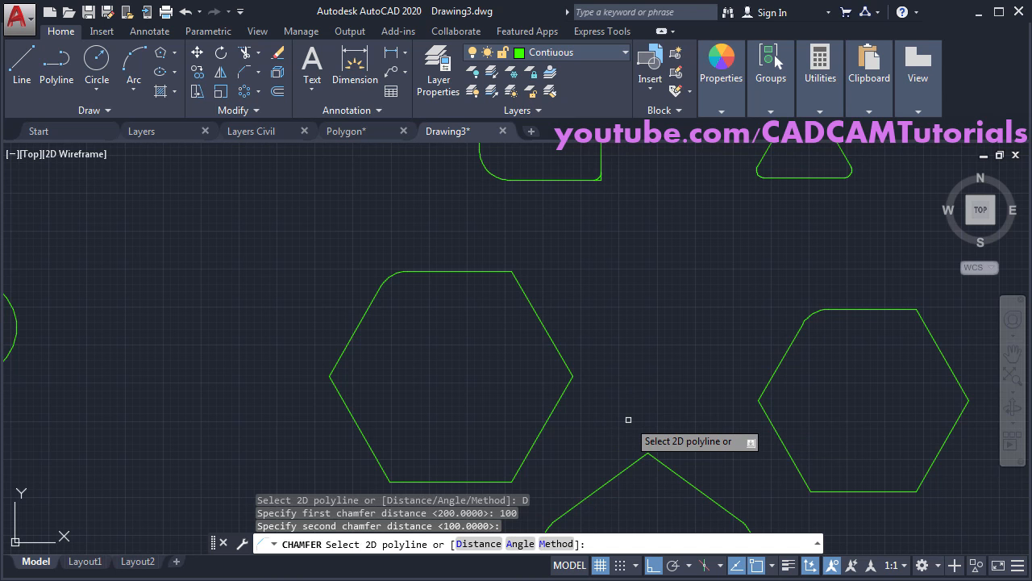
click(535, 440)
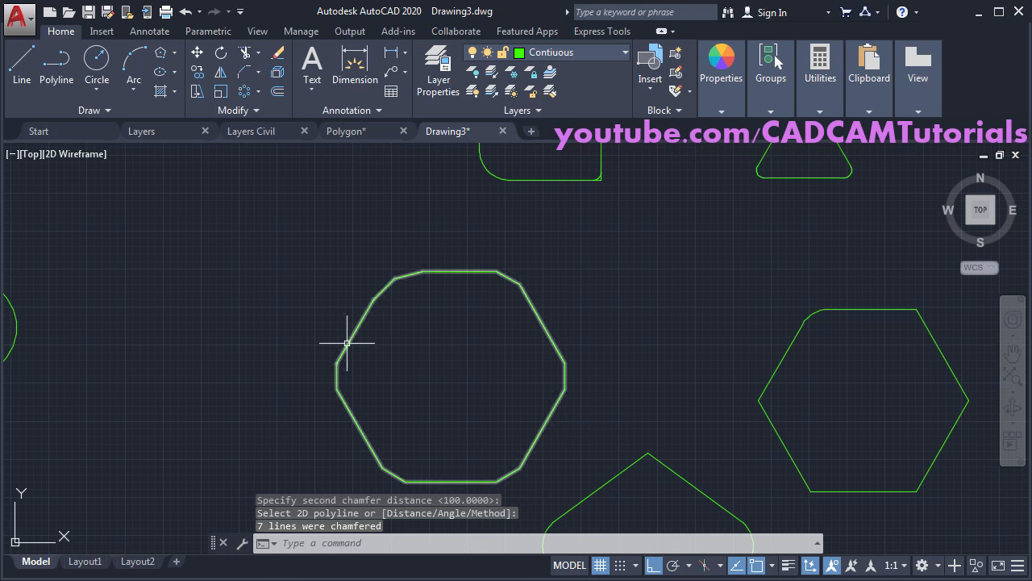
middle_click(626, 433)
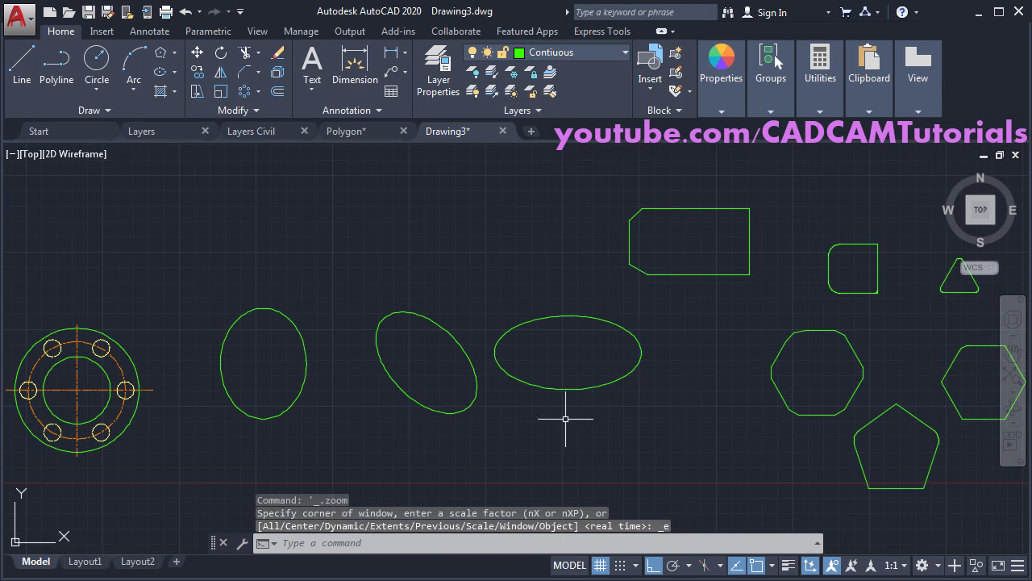